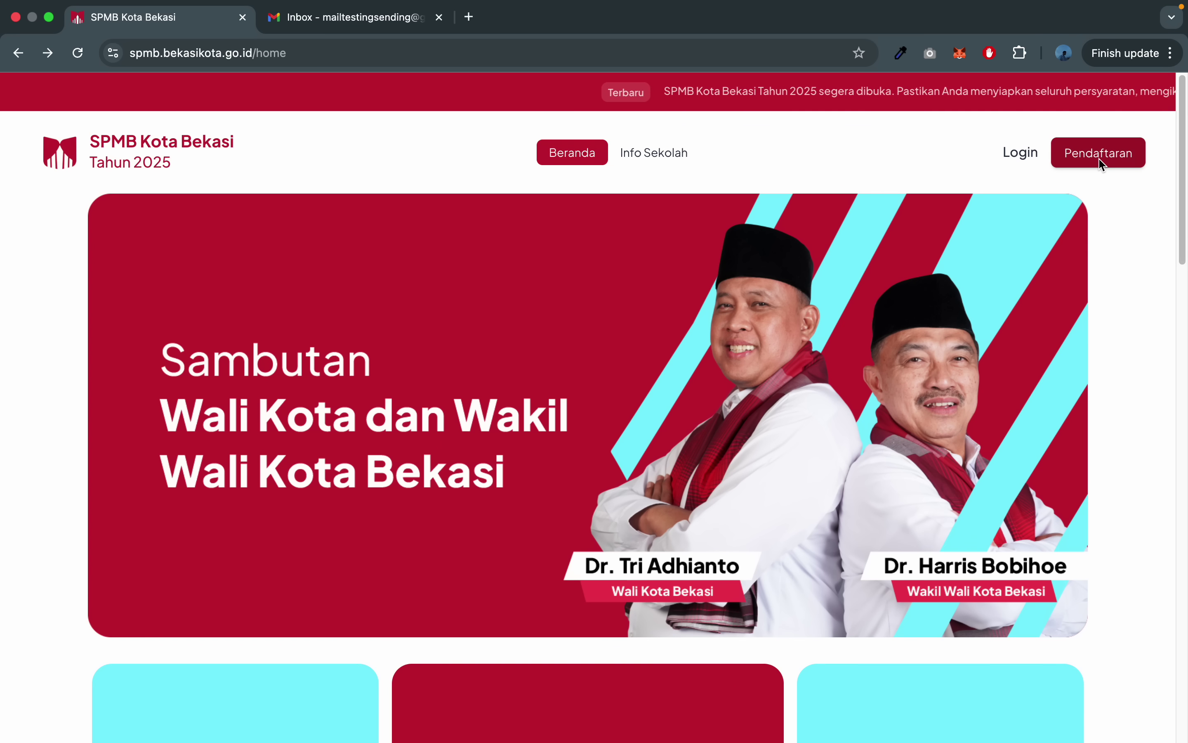
- Open the Pendaftaran account form, empty the autofilled Email Aktif field and dismiss the saved-login suggestions
{"action": "left_click", "coordinate": [1101, 162]}
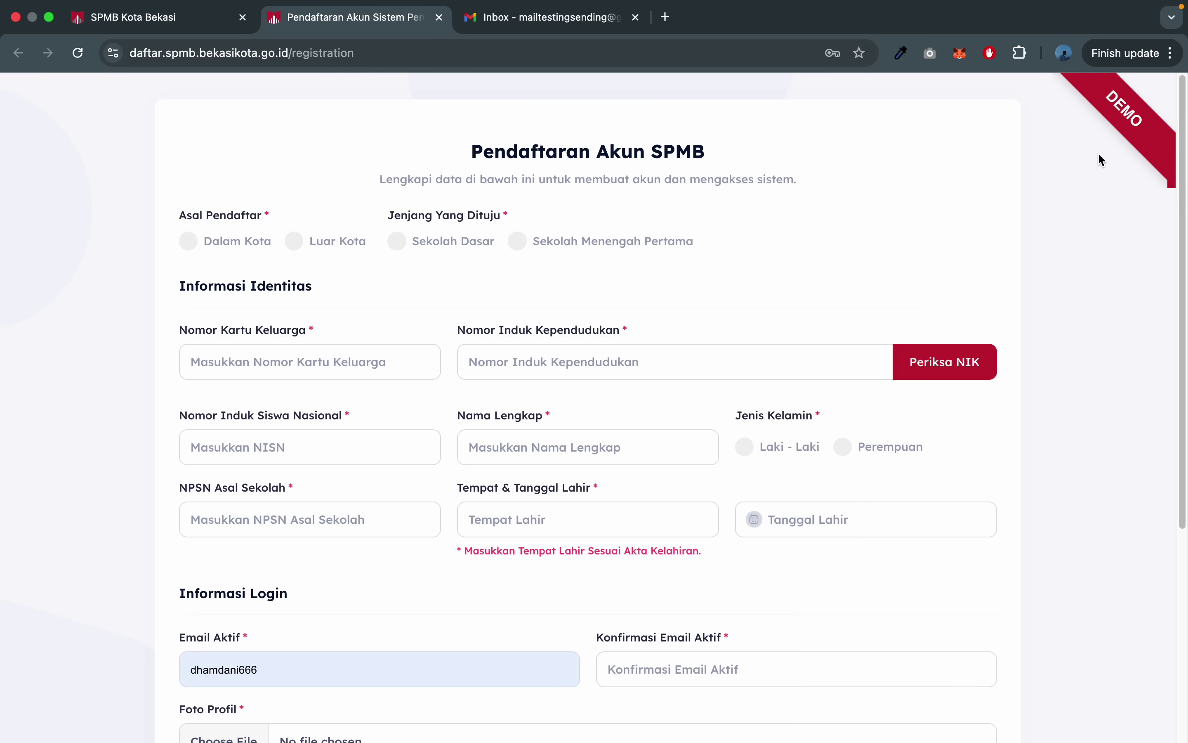
{"action": "left_click", "coordinate": [446, 663]}
{"action": "key", "text": "super+a"}
{"action": "key", "text": "BackSpace"}
{"action": "left_click", "coordinate": [1132, 424]}
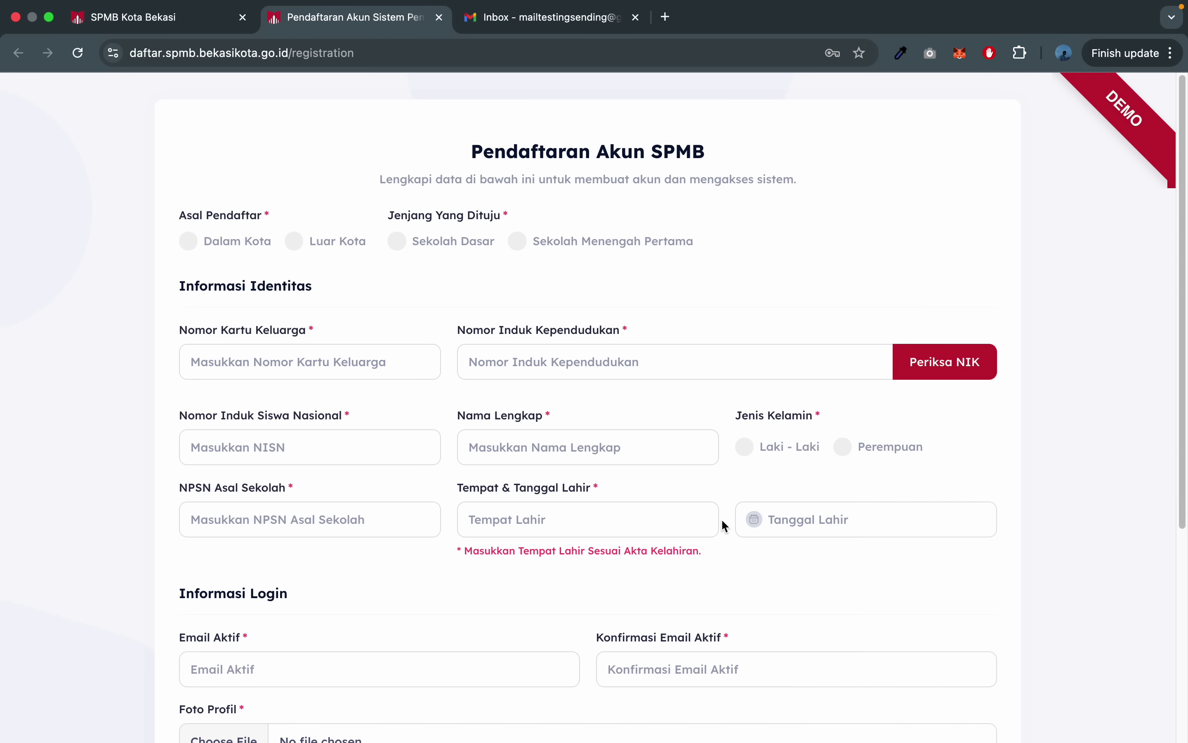
{"action": "scroll", "coordinate": [725, 524], "scroll_direction": "down", "scroll_amount": 7}
{"action": "scroll", "coordinate": [837, 464], "scroll_direction": "up", "scroll_amount": 6}
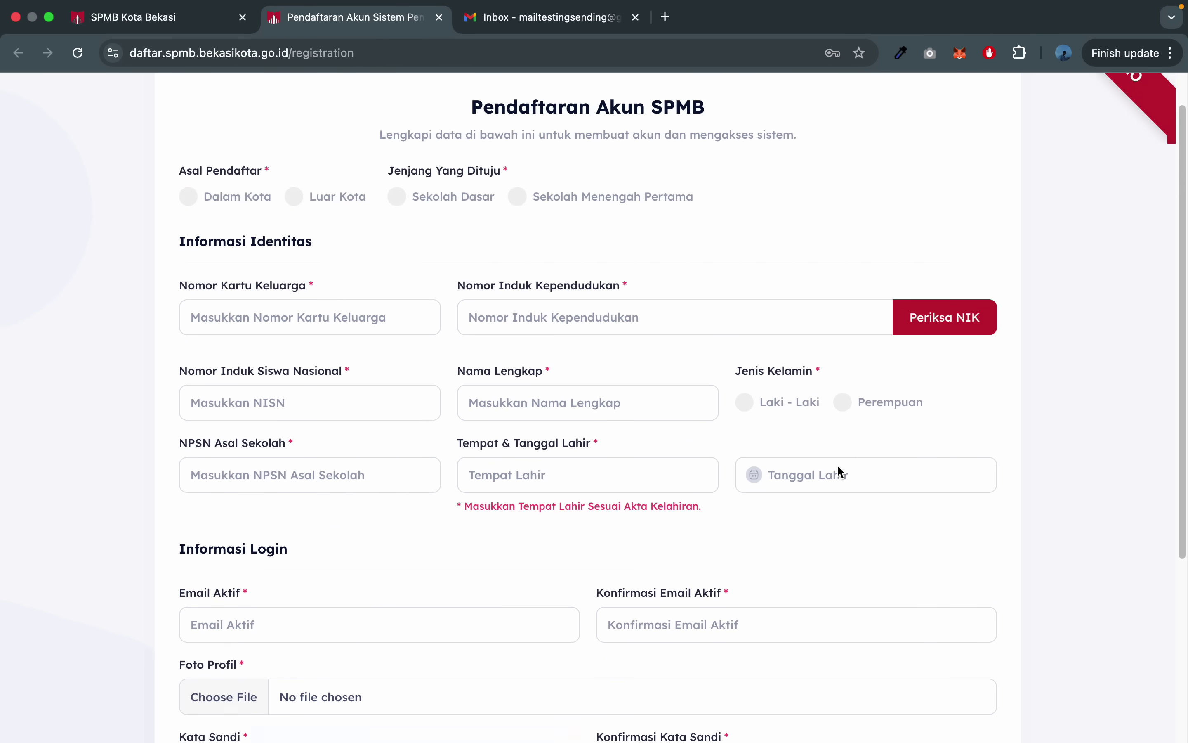
{"action": "scroll", "coordinate": [840, 470], "scroll_direction": "up", "scroll_amount": 2}
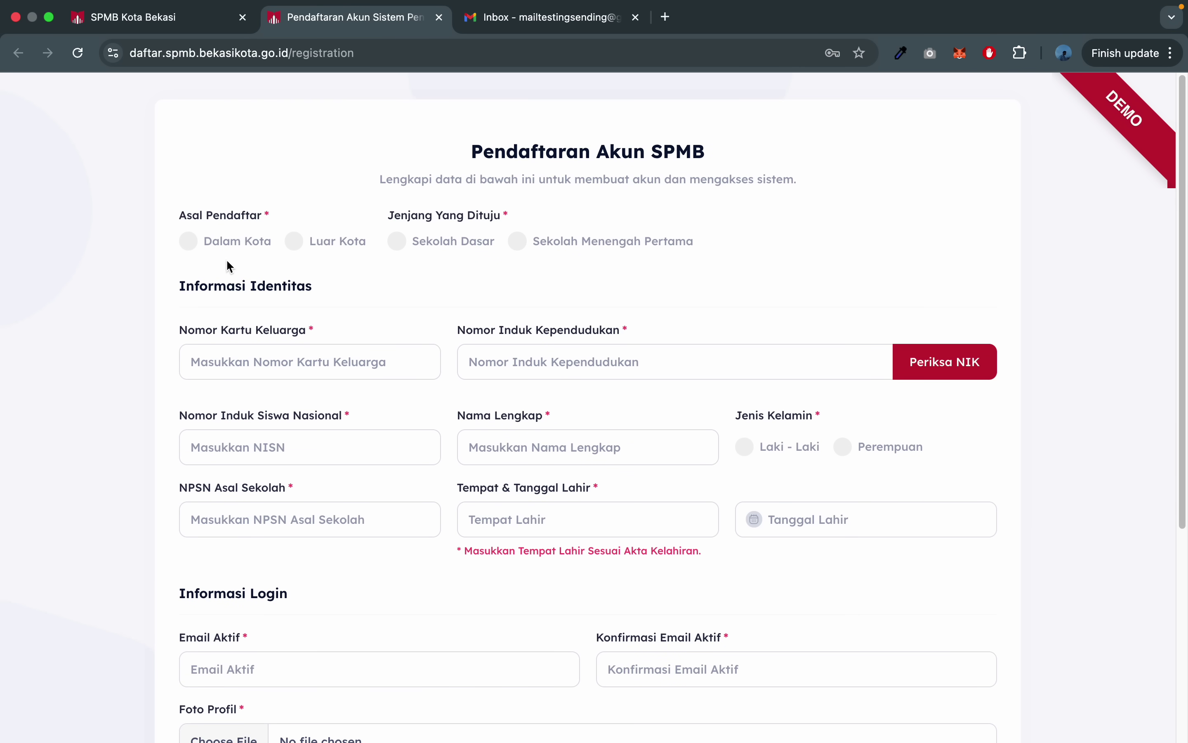
- Set Asal Pendaftar and Asal Sekolah to Dalam Kota and the level to Sekolah Menengah Pertama
{"action": "left_click", "coordinate": [240, 238]}
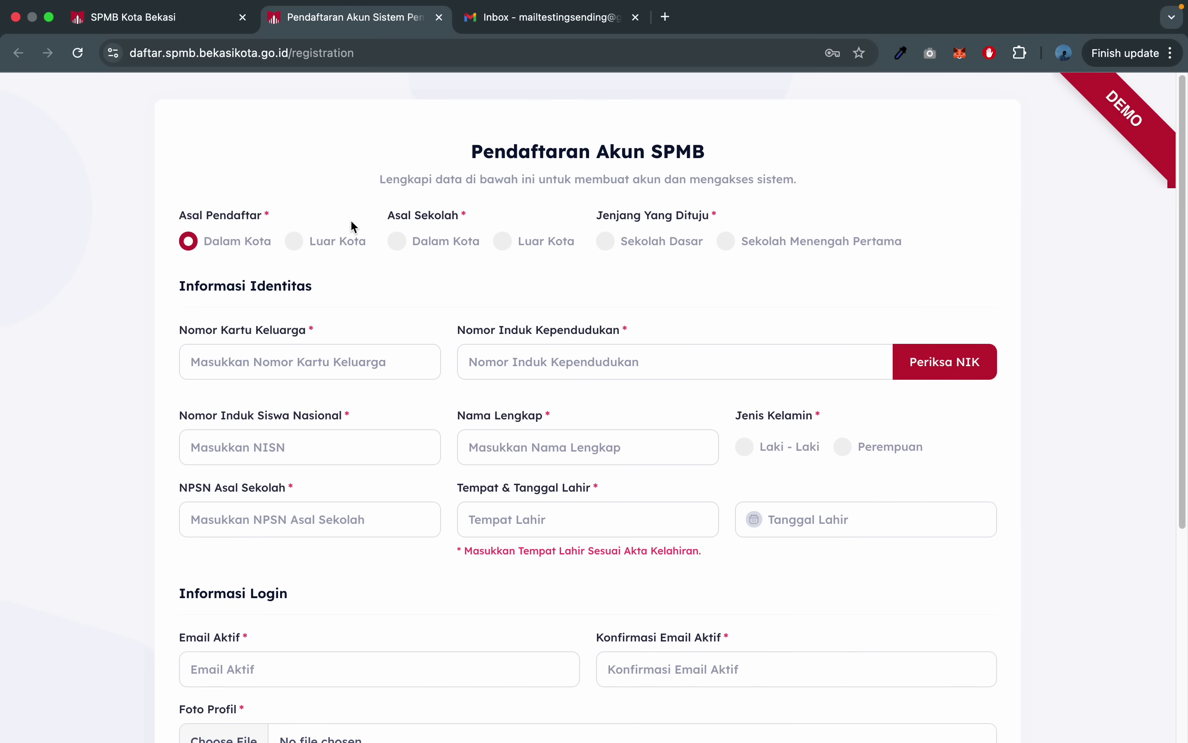
{"action": "left_click", "coordinate": [435, 240]}
{"action": "left_click", "coordinate": [803, 244]}
- Fill NIK and Nomor Kartu Keluarga from saved values, changing the card number's last digit to 4
{"action": "left_click", "coordinate": [570, 353]}
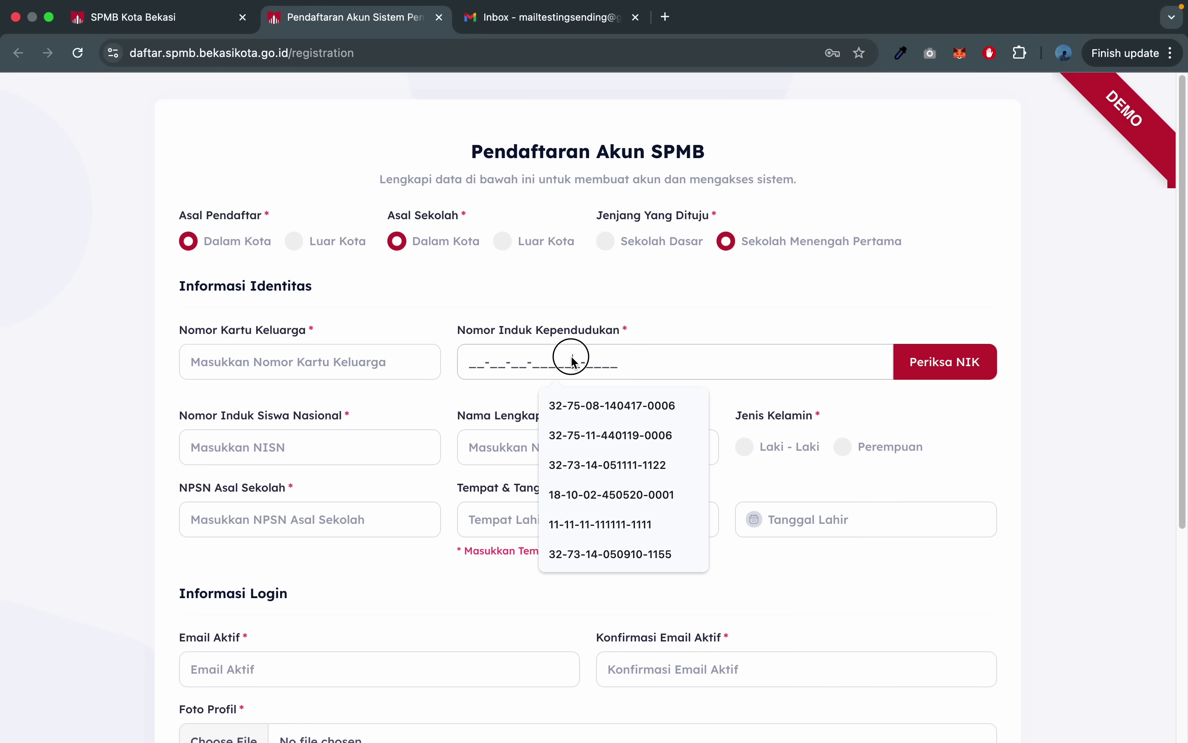
{"action": "key", "text": "super+v"}
{"action": "left_click", "coordinate": [769, 307]}
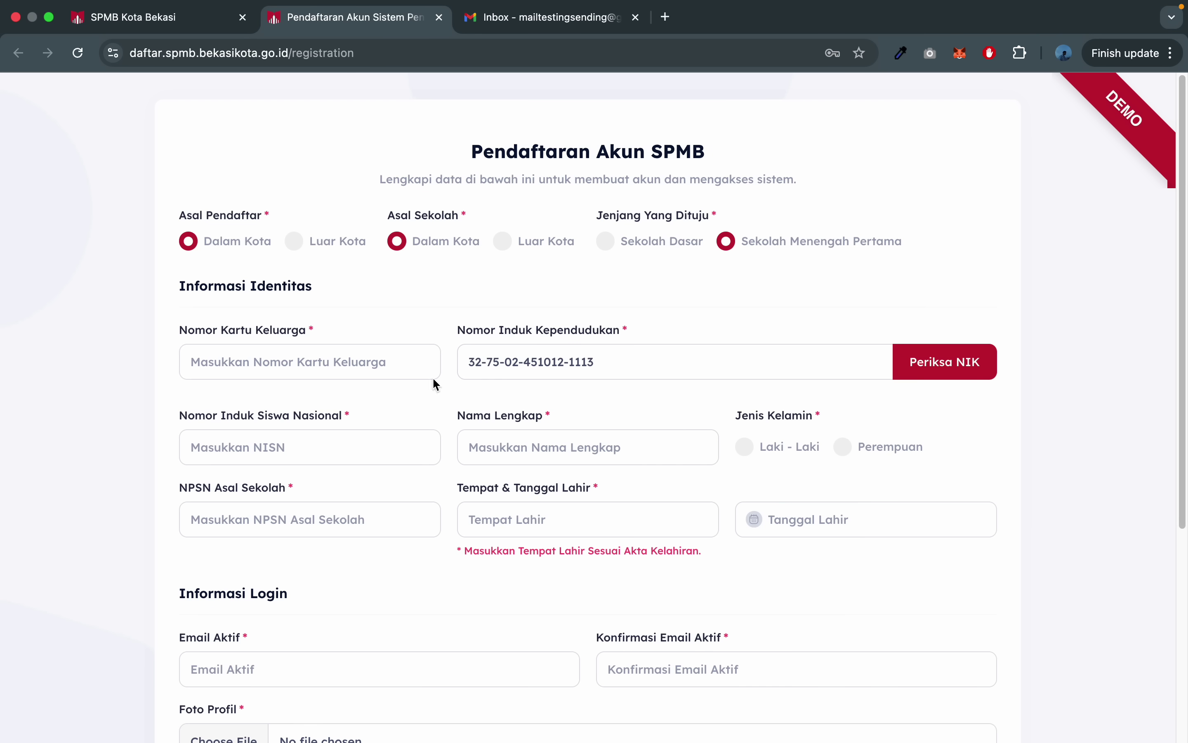
{"action": "left_click", "coordinate": [246, 375]}
{"action": "left_click", "coordinate": [287, 357]}
{"action": "key", "text": "super+v"}
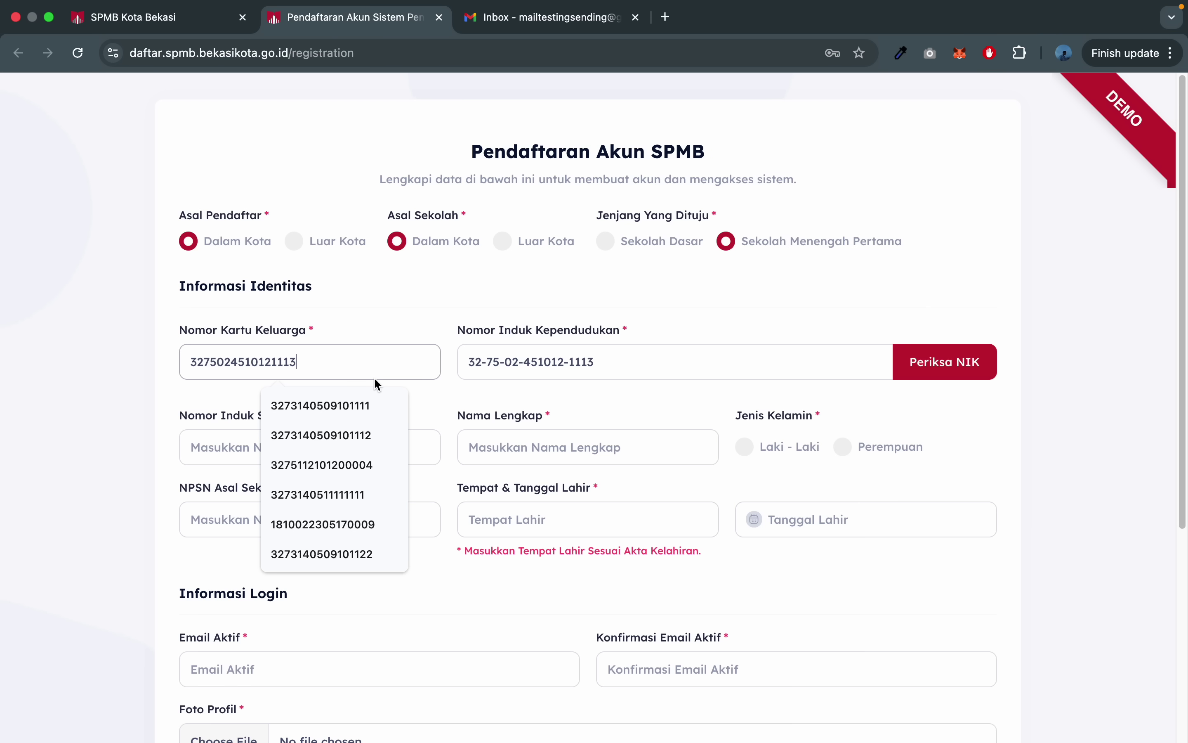
{"action": "key", "text": "BackSpace"}
{"action": "type", "text": "4"}
{"action": "left_click", "coordinate": [471, 295]}
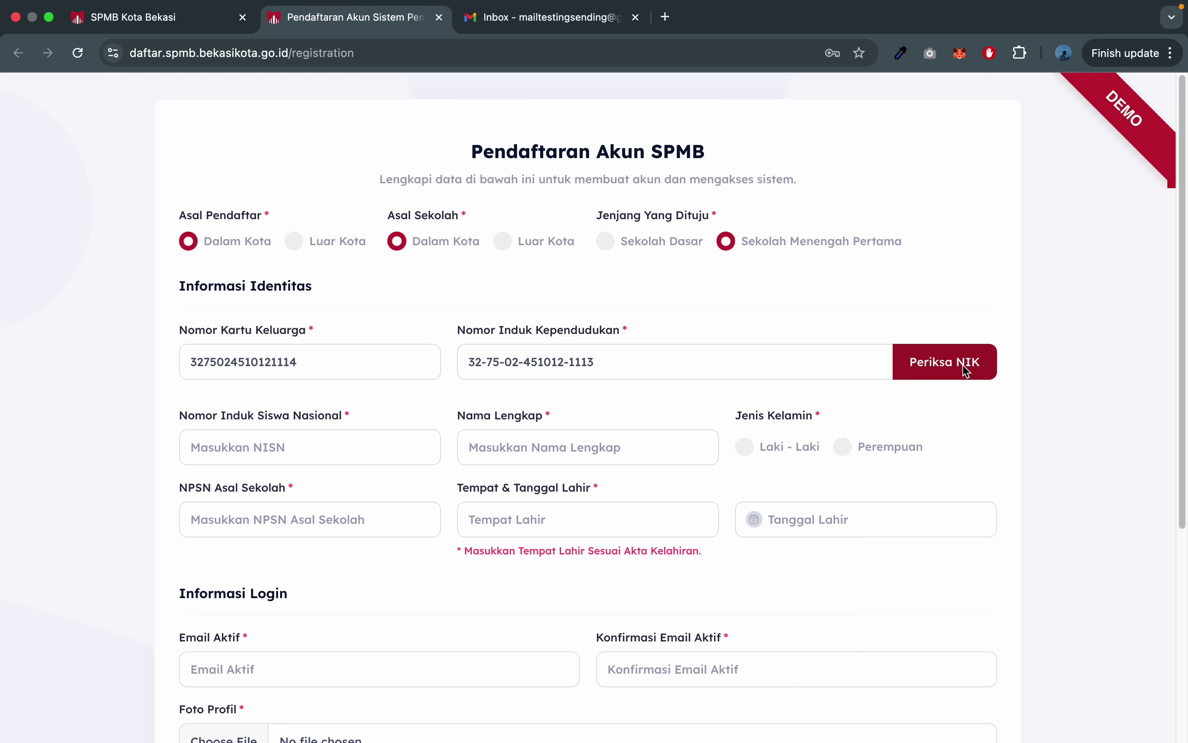
{"action": "left_click", "coordinate": [312, 367]}
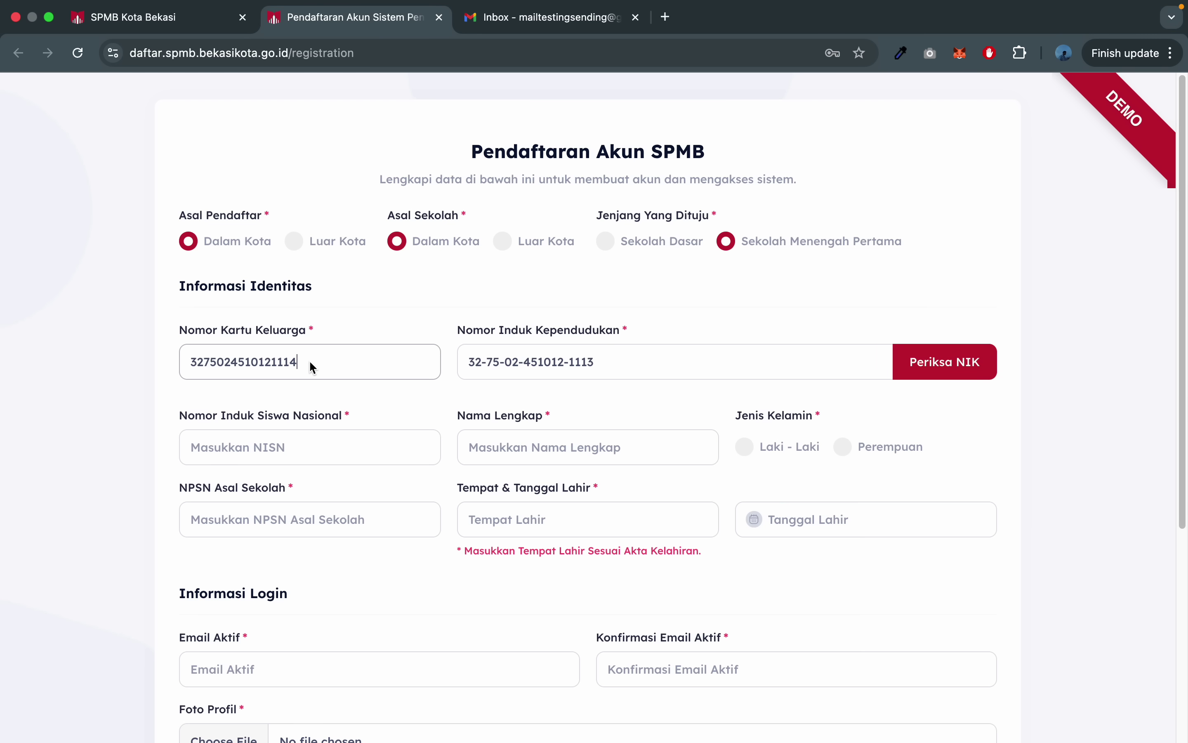
{"action": "key", "text": "BackSpace"}
{"action": "type", "text": "2"}
{"action": "left_click", "coordinate": [973, 378]}
{"action": "left_click_drag", "start_coordinate": [483, 423], "coordinate": [799, 428]}
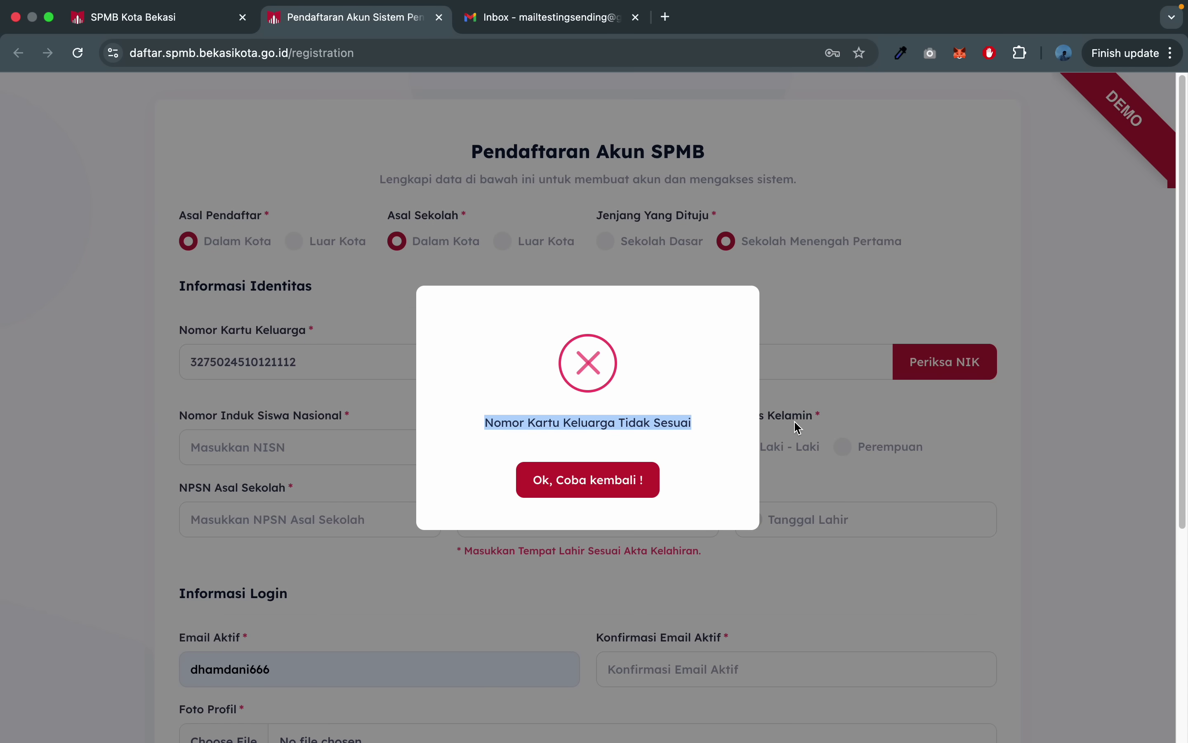
{"action": "left_click", "coordinate": [626, 481]}
{"action": "left_click", "coordinate": [369, 366]}
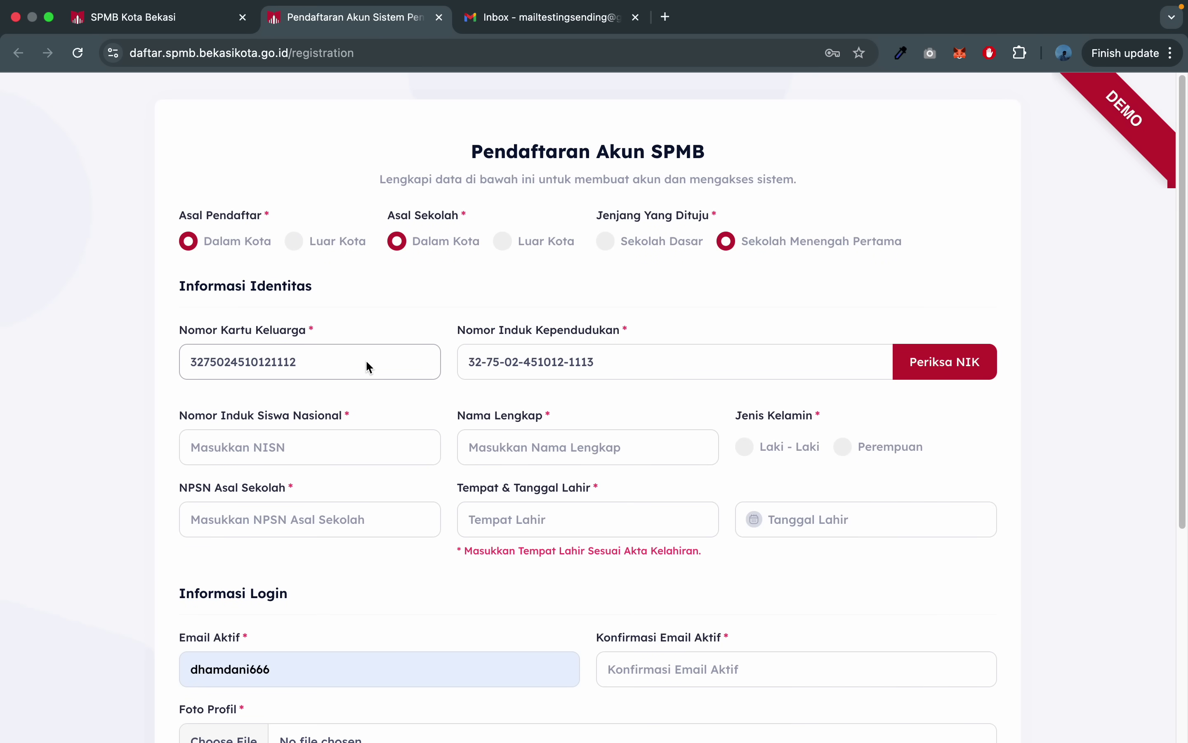
{"action": "key", "text": "BackSpace"}
{"action": "type", "text": "4"}
{"action": "left_click", "coordinate": [442, 305]}
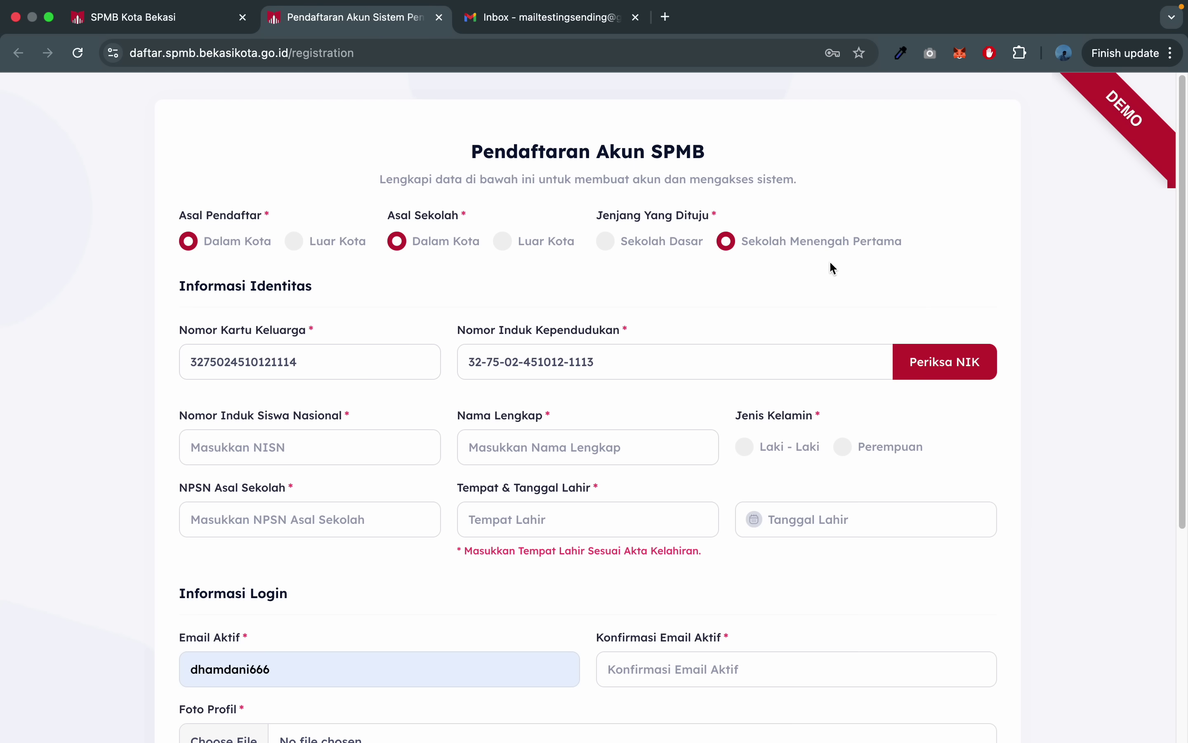
- Run Periksa NIK to fetch the student's details and set NPSN to 20223507
{"action": "left_click", "coordinate": [958, 372]}
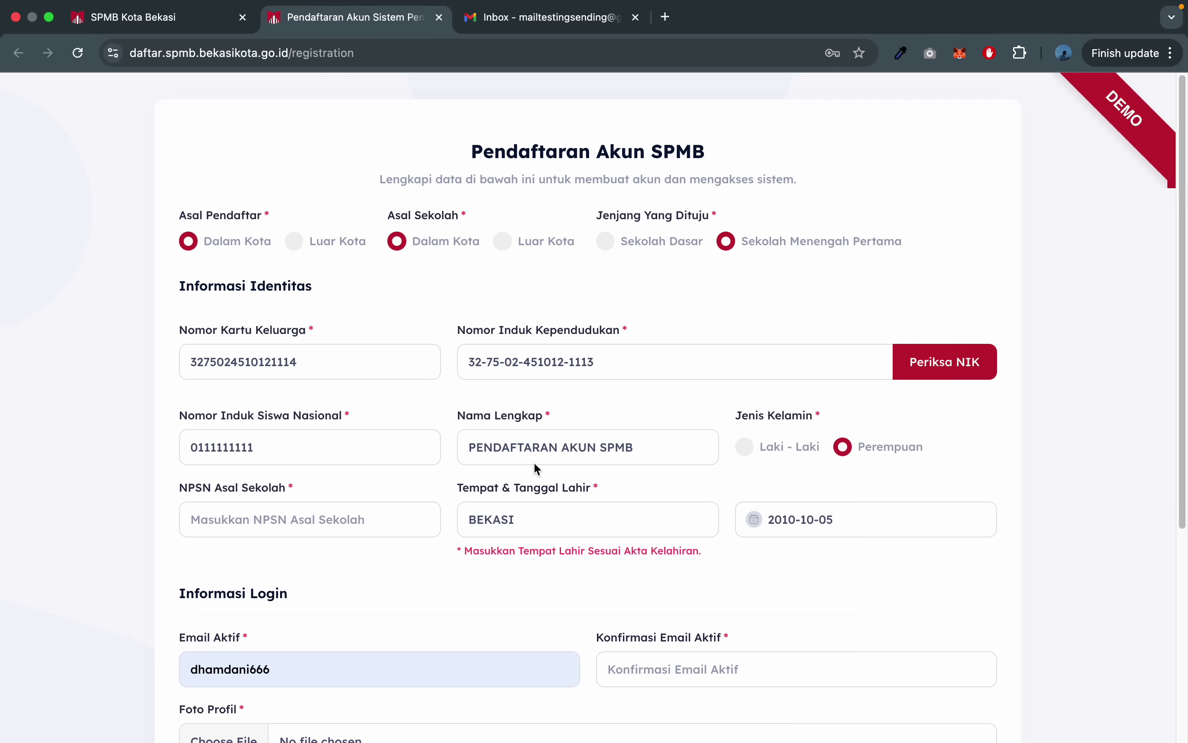
{"action": "scroll", "coordinate": [538, 470], "scroll_direction": "down", "scroll_amount": 2}
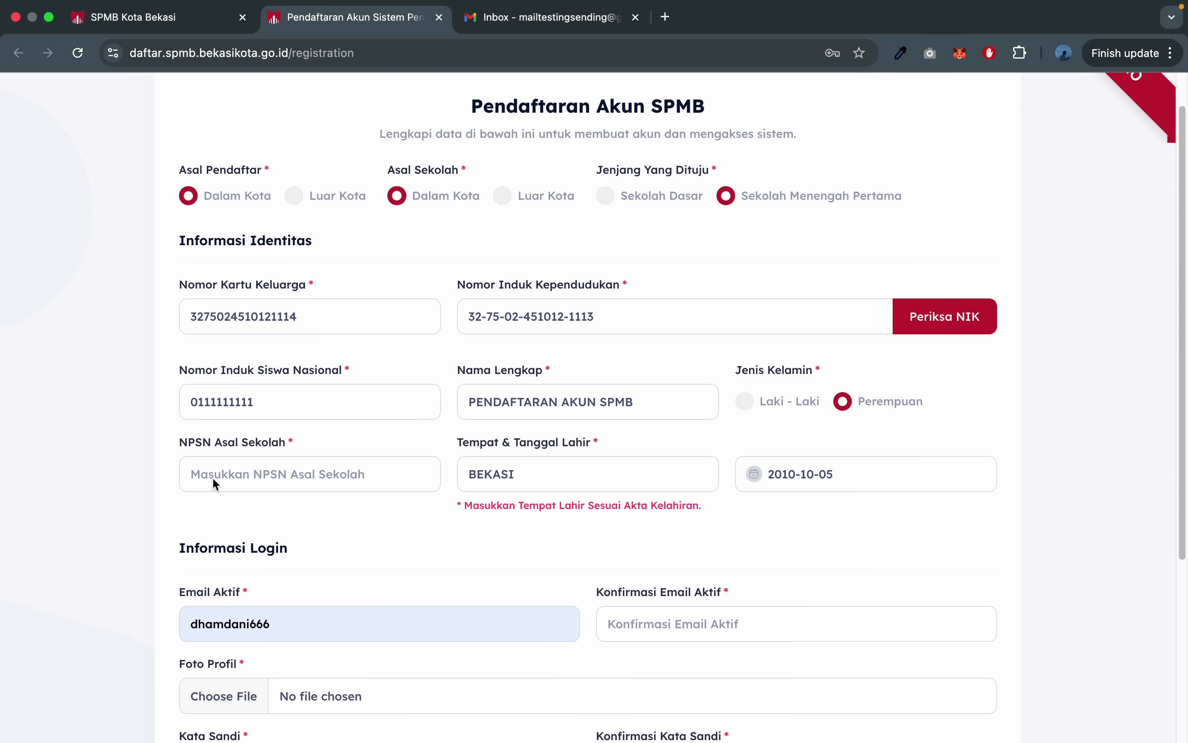
{"action": "left_click", "coordinate": [248, 468]}
{"action": "left_click", "coordinate": [295, 516]}
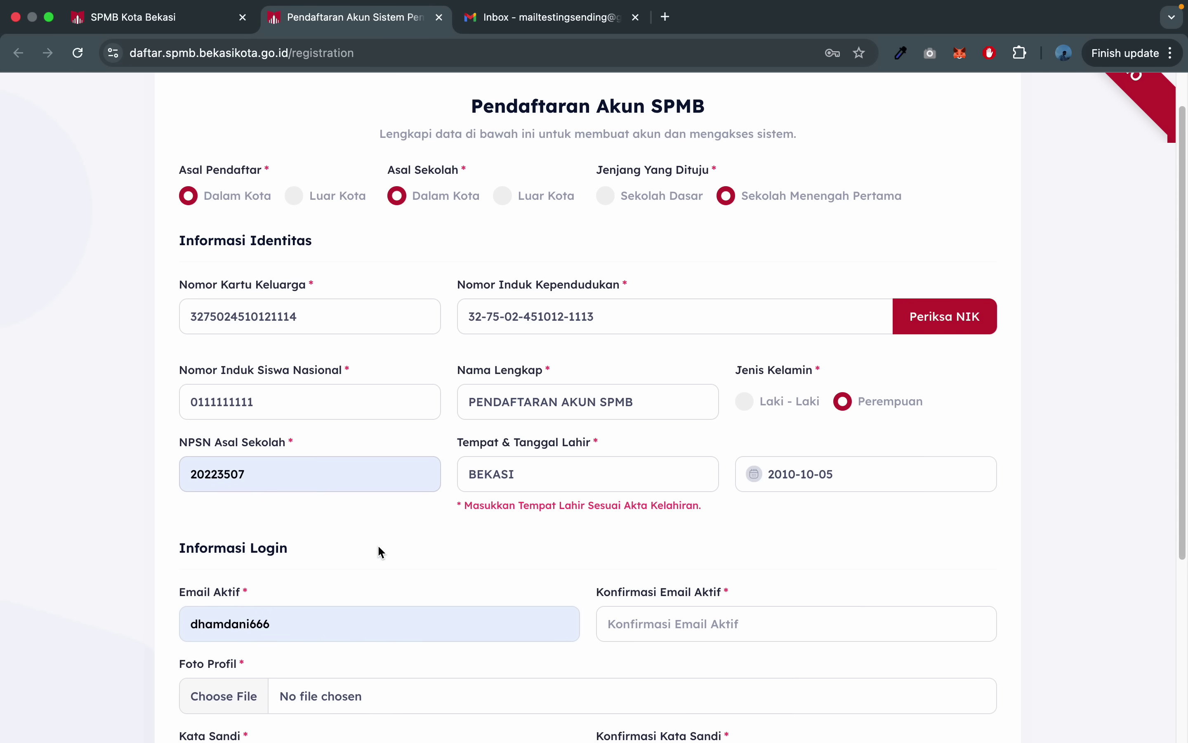
- Replace the email with the saved test address, adding '+pendaftaran' before the @
{"action": "scroll", "coordinate": [379, 548], "scroll_direction": "down", "scroll_amount": 5}
{"action": "left_click", "coordinate": [349, 398]}
{"action": "key", "text": "super+a"}
{"action": "key", "text": "BackSpace"}
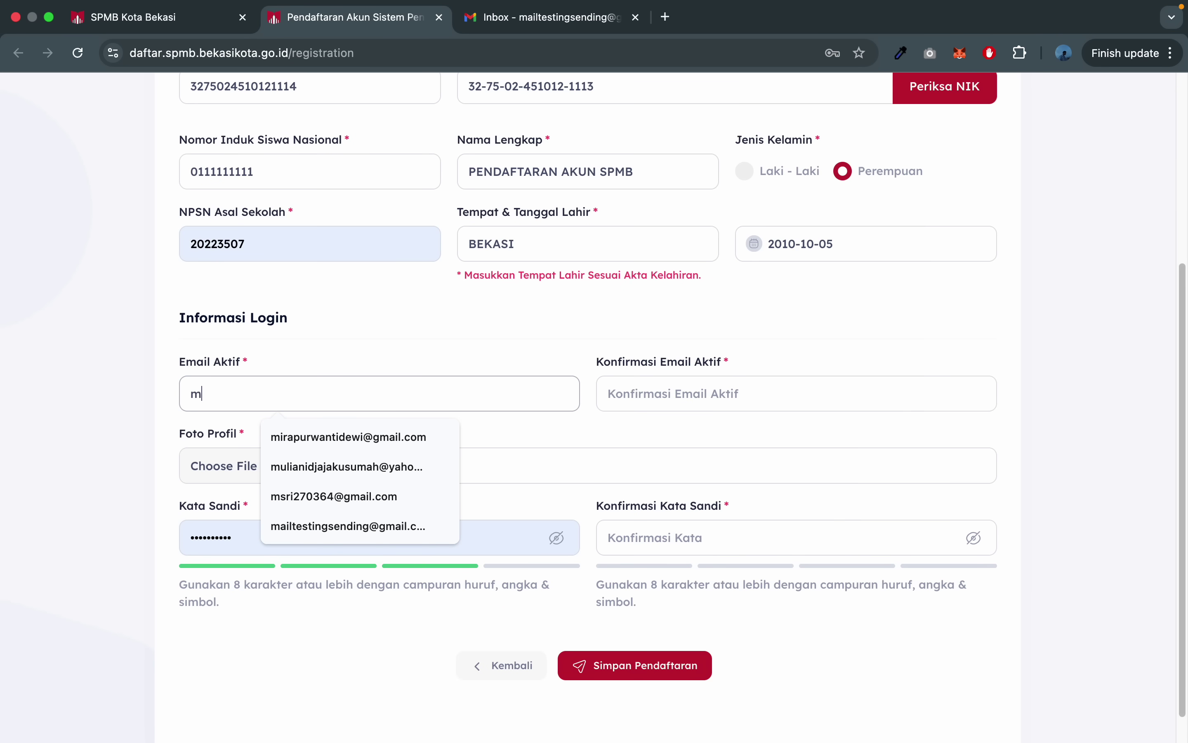
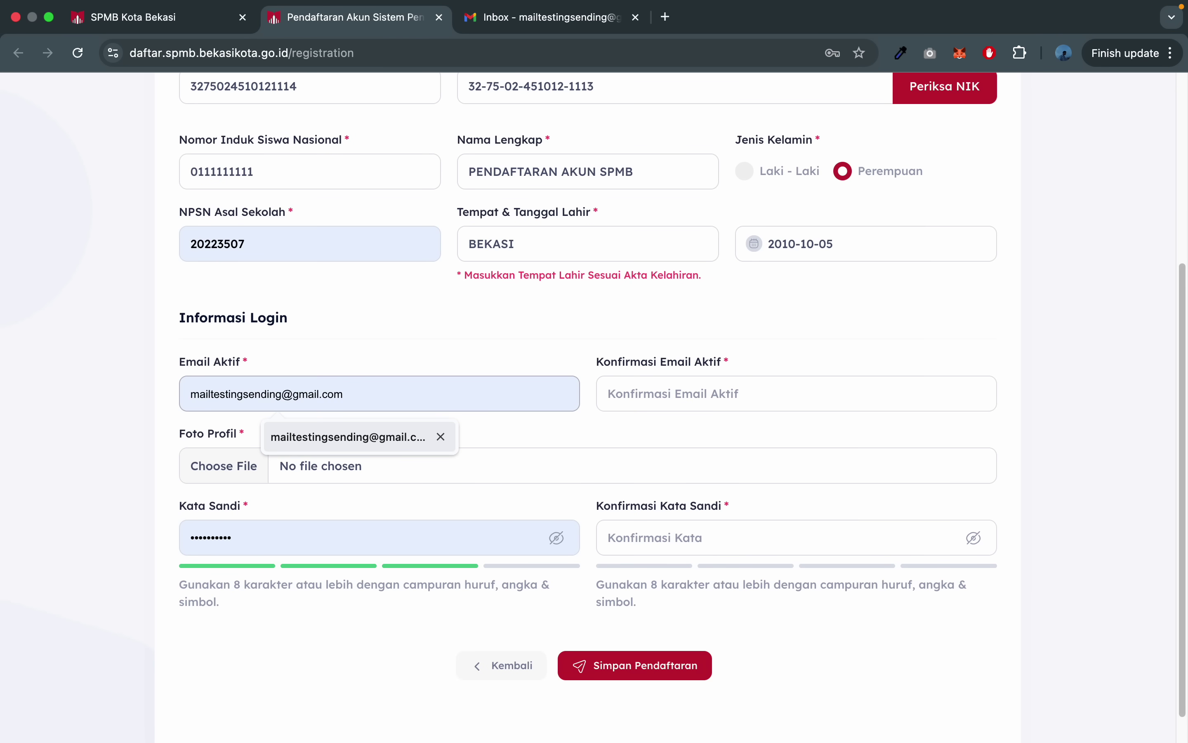
{"action": "left_click", "coordinate": [349, 436]}
{"action": "left_click", "coordinate": [304, 398]}
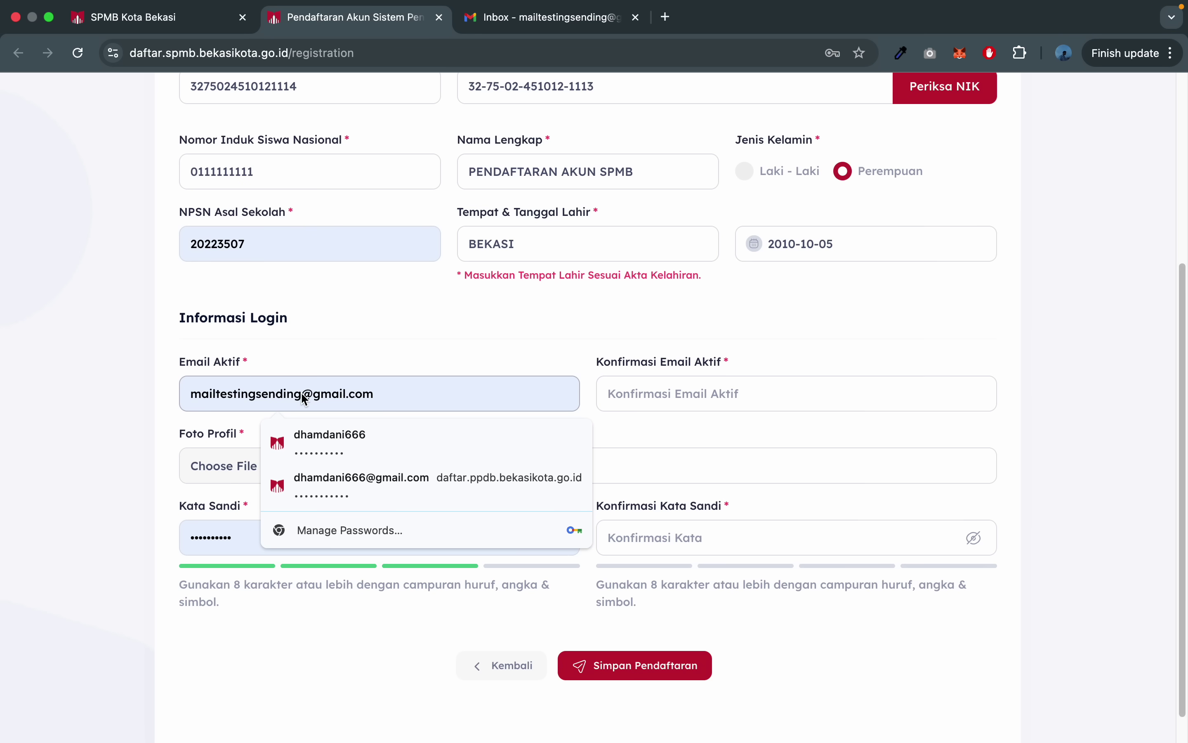
{"action": "type", "text": "+"}
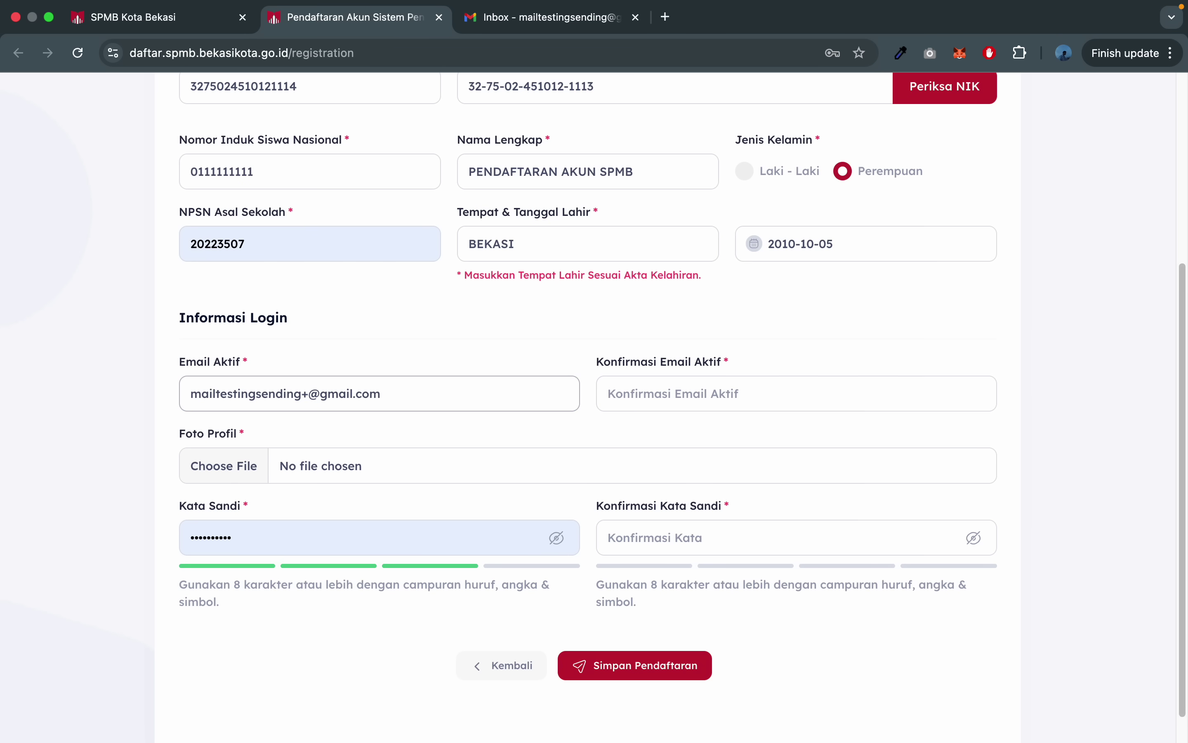
{"action": "type", "text": "pendaftaran"}
- Copy the email address into the Konfirmasi Email Aktif field
{"action": "key", "text": "super+a"}
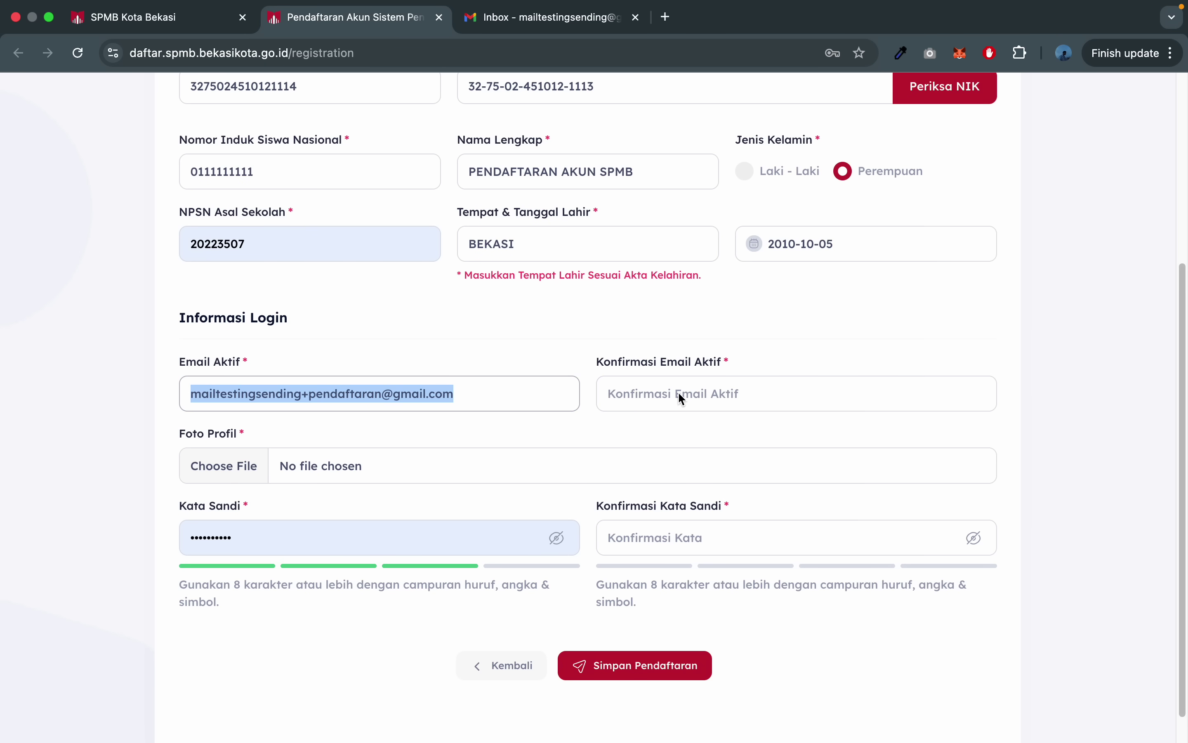
{"action": "key", "text": "super+c"}
{"action": "left_click", "coordinate": [682, 398]}
{"action": "key", "text": "super+v"}
{"action": "scroll", "coordinate": [791, 341], "scroll_direction": "up", "scroll_amount": 4}
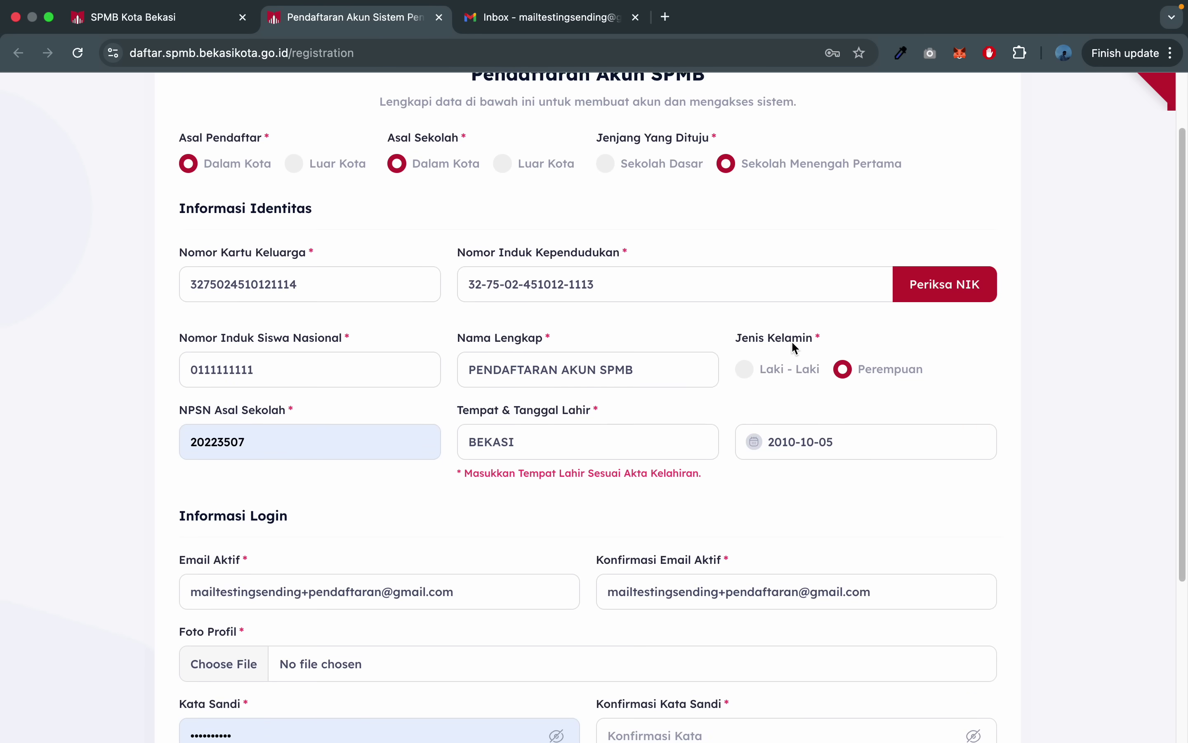
{"action": "scroll", "coordinate": [791, 340], "scroll_direction": "down", "scroll_amount": 4}
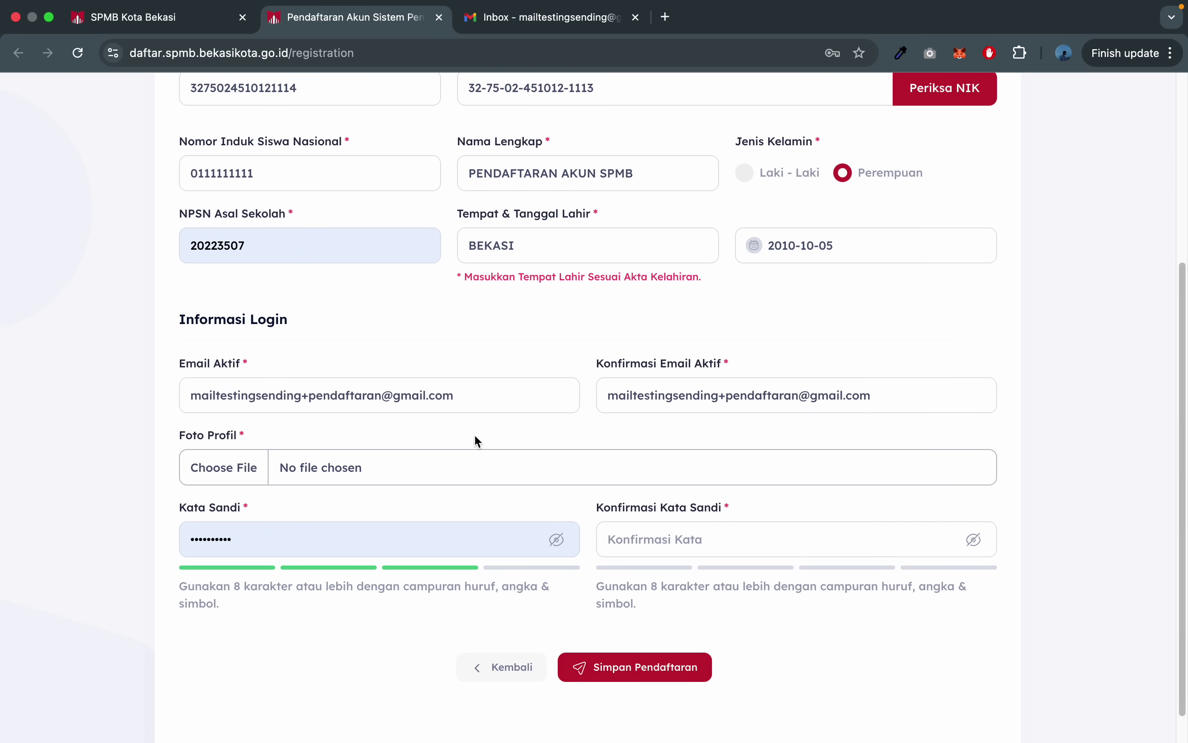
- Attach the jpg image from Downloads as the profile photo
{"action": "left_click", "coordinate": [486, 454]}
{"action": "scroll", "coordinate": [488, 428], "scroll_direction": "down", "scroll_amount": 2}
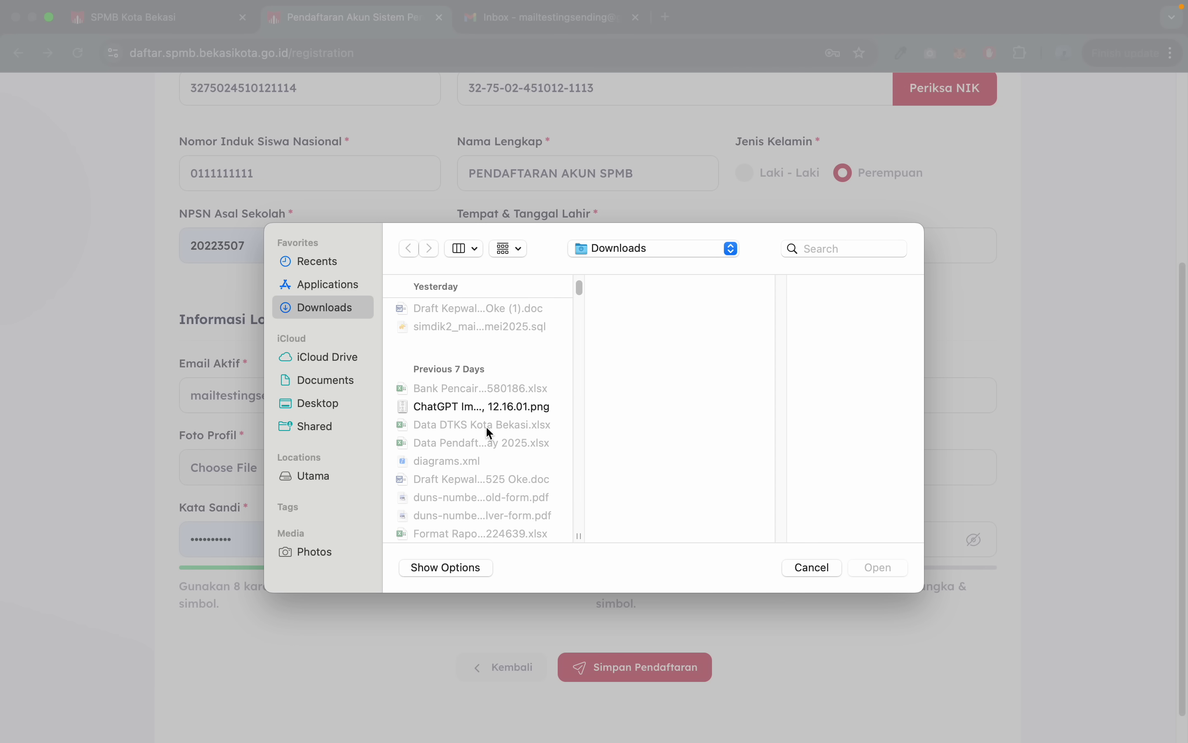
{"action": "scroll", "coordinate": [490, 432], "scroll_direction": "down", "scroll_amount": 8}
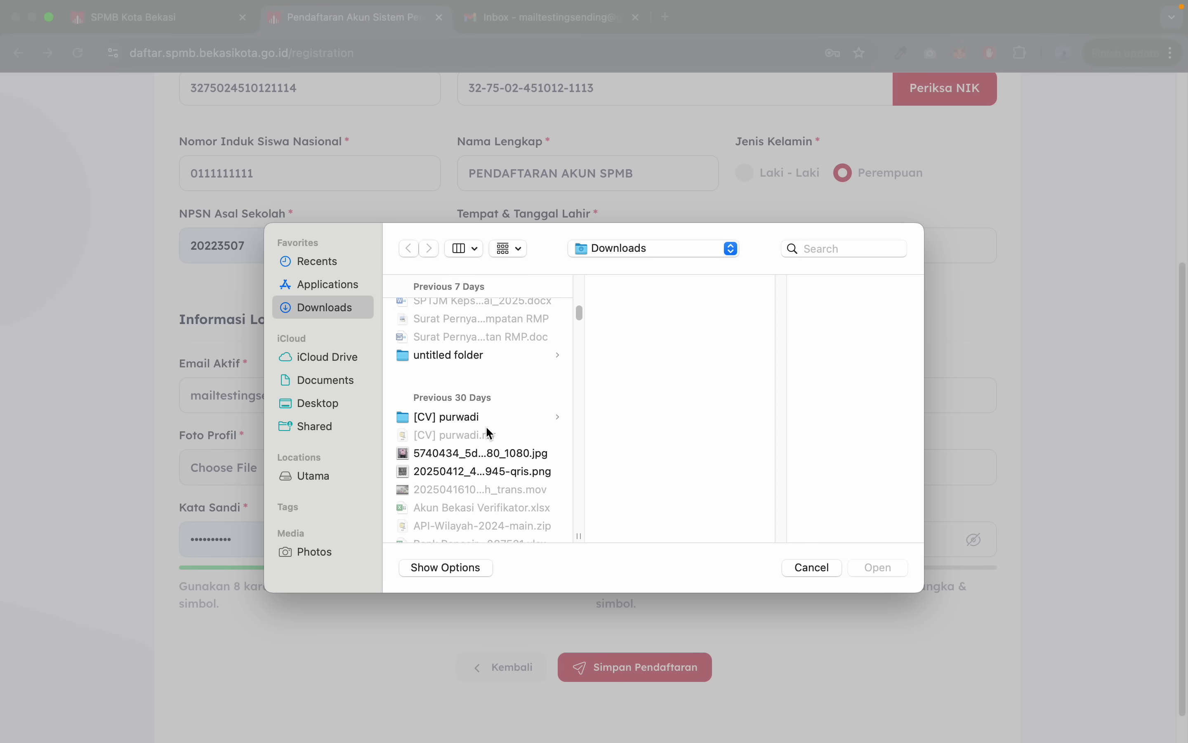
{"action": "scroll", "coordinate": [489, 433], "scroll_direction": "down", "scroll_amount": 2}
{"action": "left_click", "coordinate": [491, 418]}
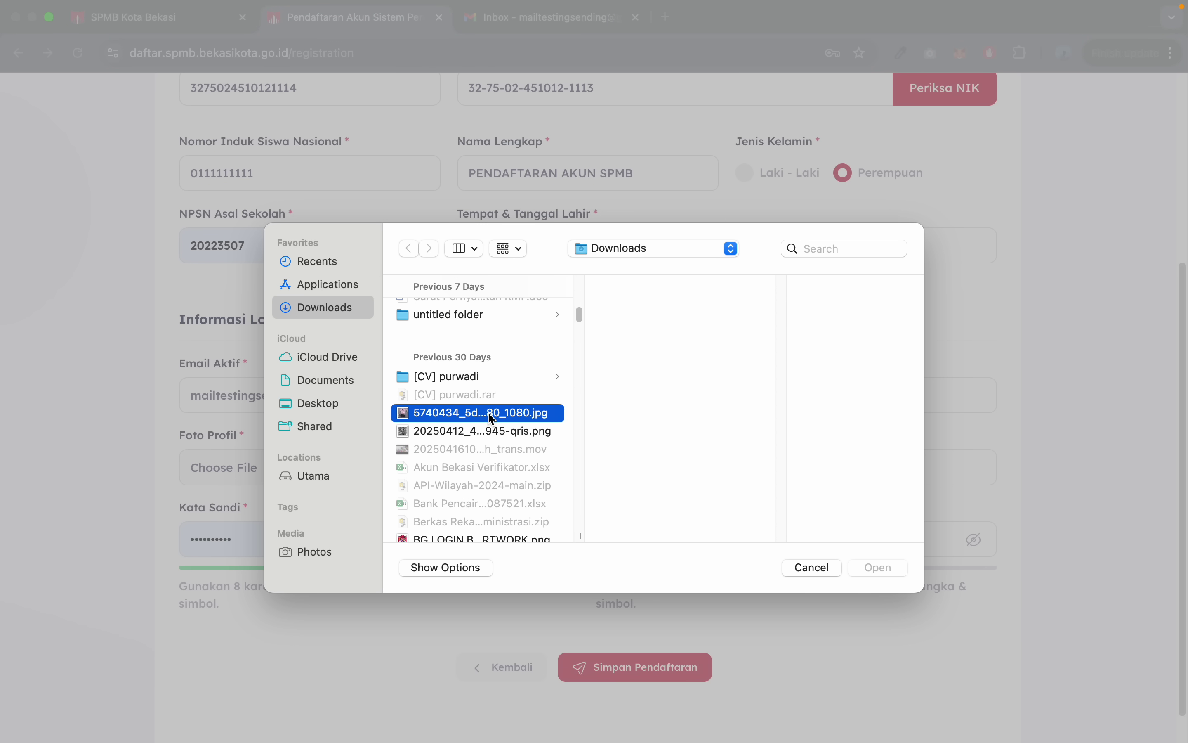
{"action": "double_click", "coordinate": [481, 412]}
- Enter the account password in both Kata Sandi and Konfirmasi Kata Sandi
{"action": "scroll", "coordinate": [569, 429], "scroll_direction": "down", "scroll_amount": 1}
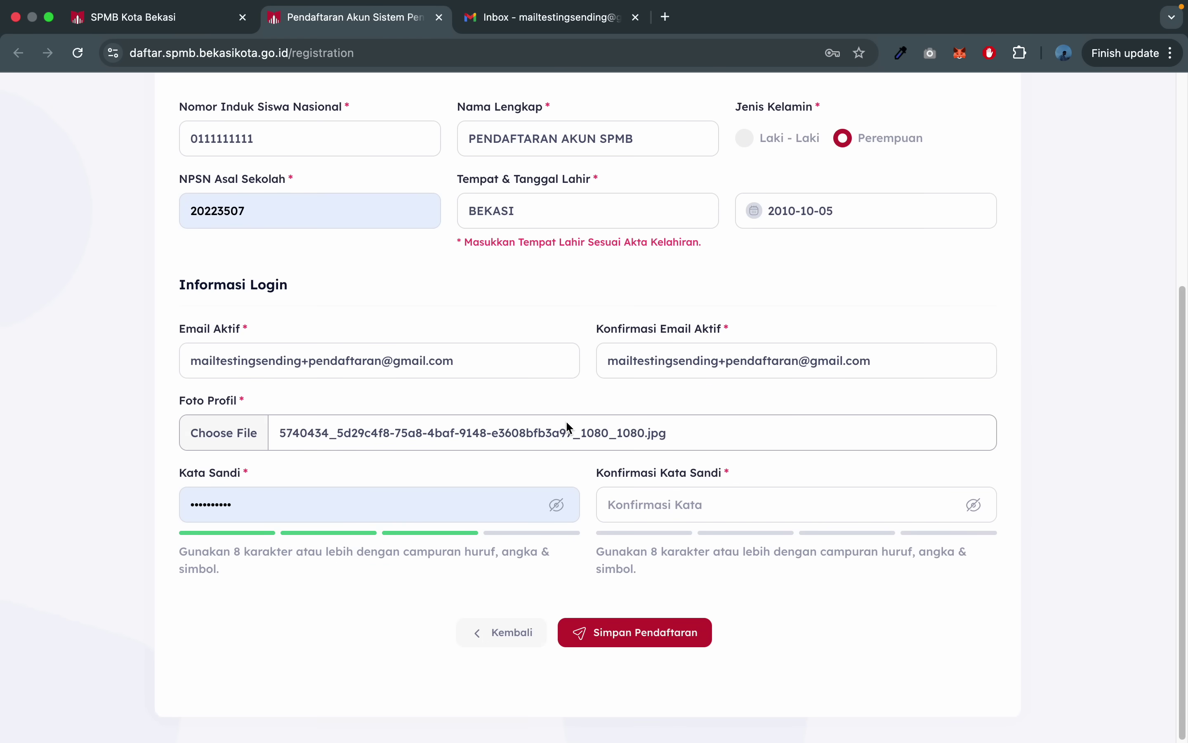
{"action": "left_click", "coordinate": [403, 503]}
{"action": "type", "text": "Test@12345"}
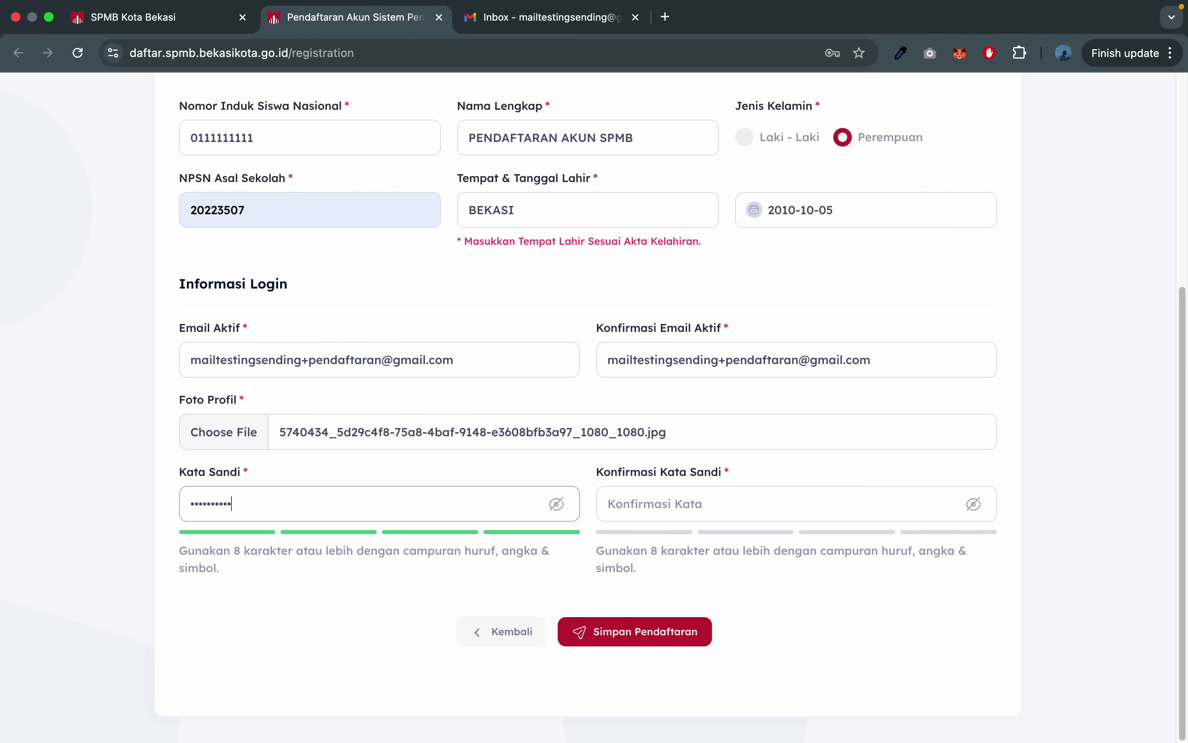
{"action": "key", "text": "Tab"}
{"action": "type", "text": "Test@12345"}
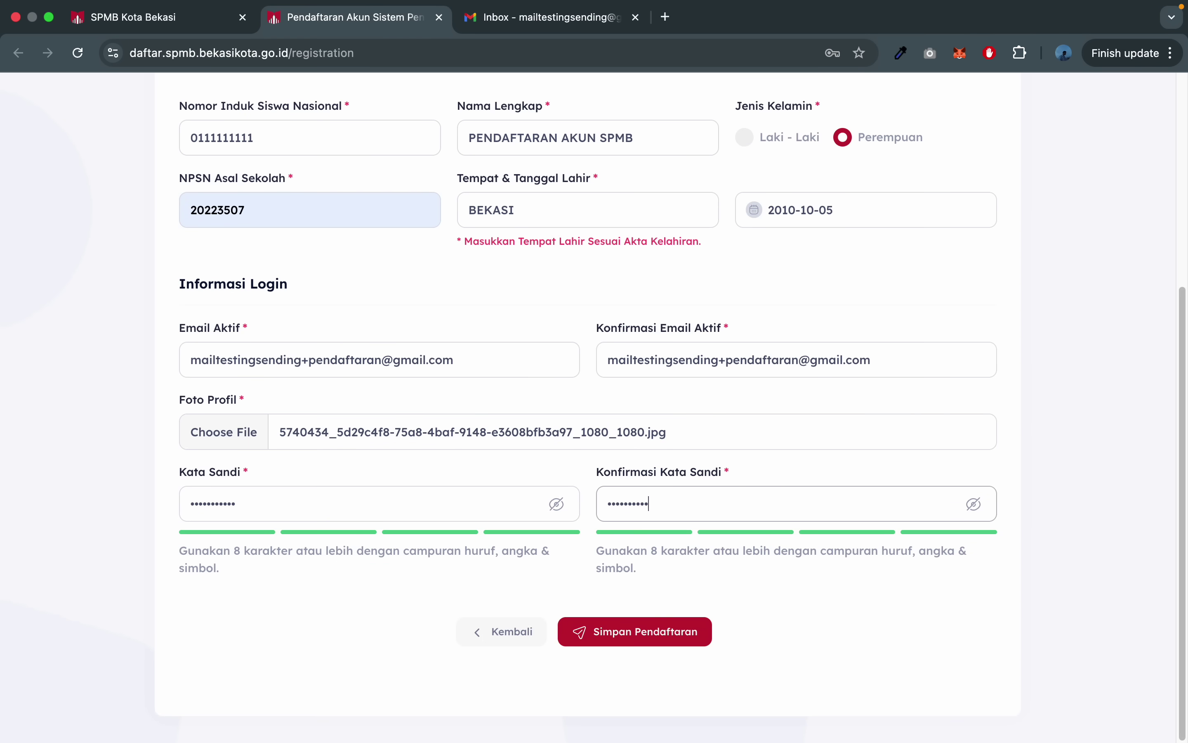
- Set the birth date to 2016-05-11 with the date picker
{"action": "scroll", "coordinate": [472, 417], "scroll_direction": "up", "scroll_amount": 5}
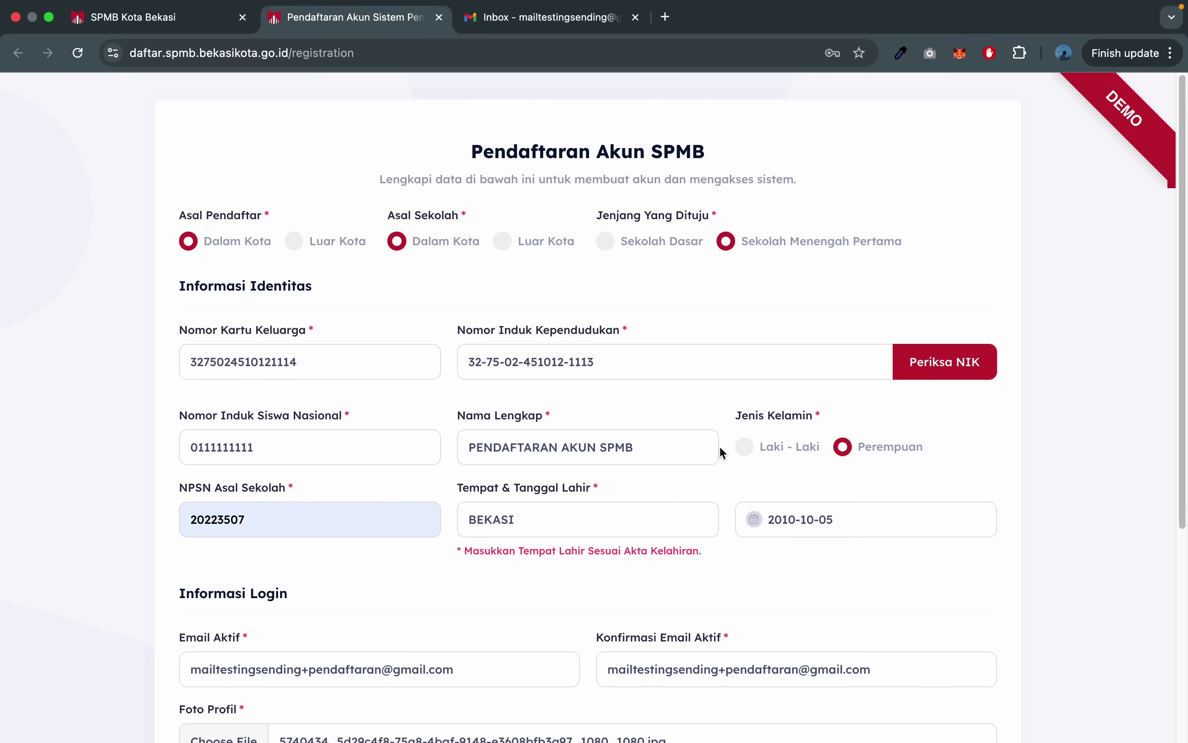
{"action": "left_click", "coordinate": [806, 521]}
{"action": "left_click", "coordinate": [877, 564]}
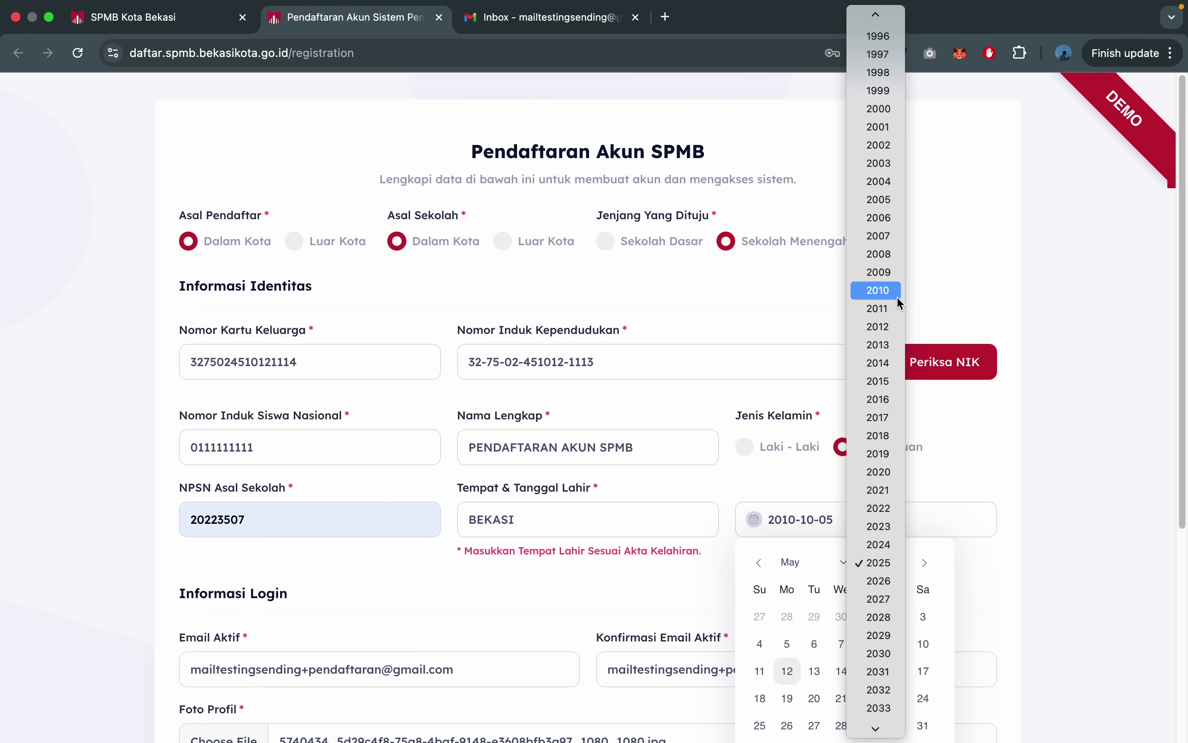
{"action": "left_click", "coordinate": [892, 400]}
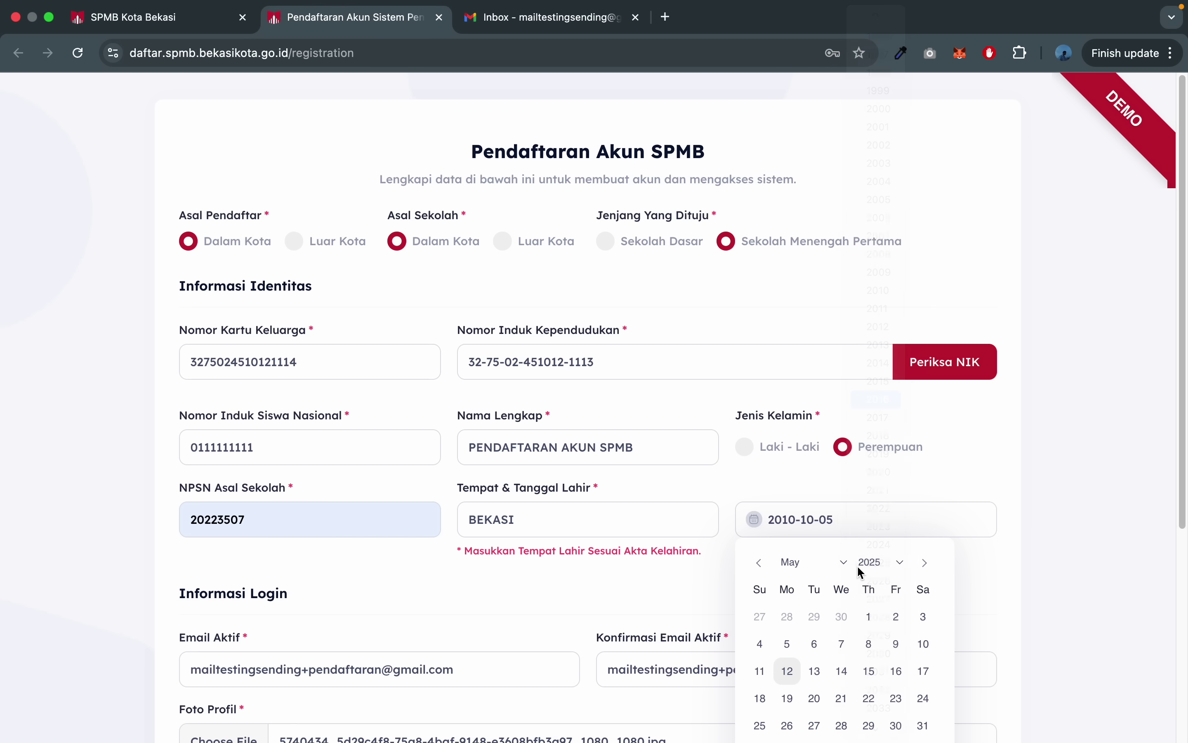
{"action": "left_click", "coordinate": [842, 671]}
{"action": "scroll", "coordinate": [958, 550], "scroll_direction": "down", "scroll_amount": 4}
{"action": "left_click", "coordinate": [909, 601]}
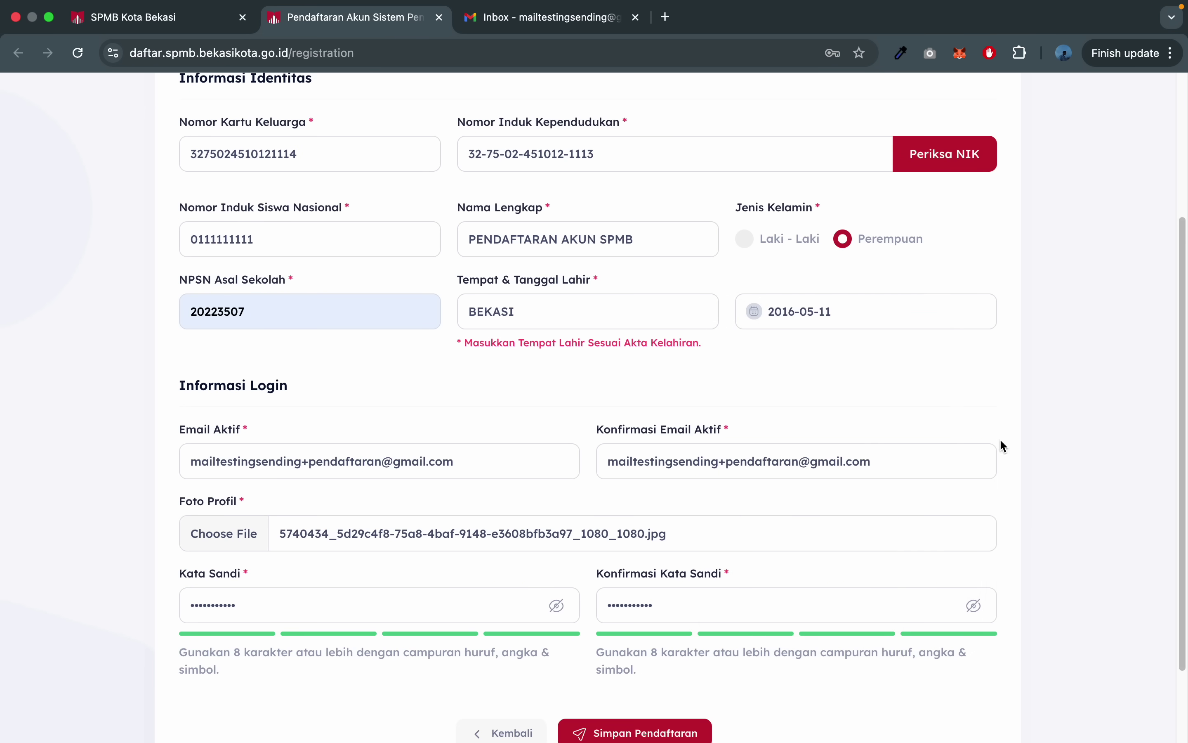
{"action": "scroll", "coordinate": [926, 380], "scroll_direction": "up", "scroll_amount": 5}
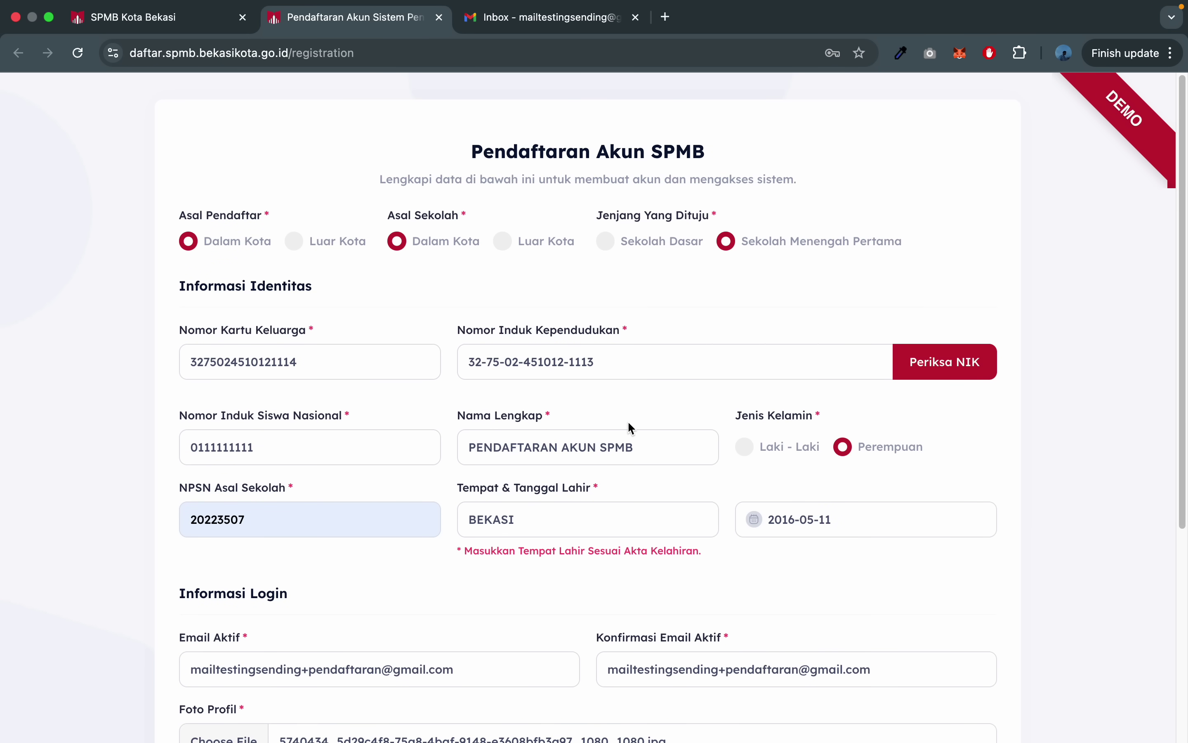
- Select the NIK value, then submit the form with Simpan Pendaftaran
{"action": "scroll", "coordinate": [631, 423], "scroll_direction": "down", "scroll_amount": 1}
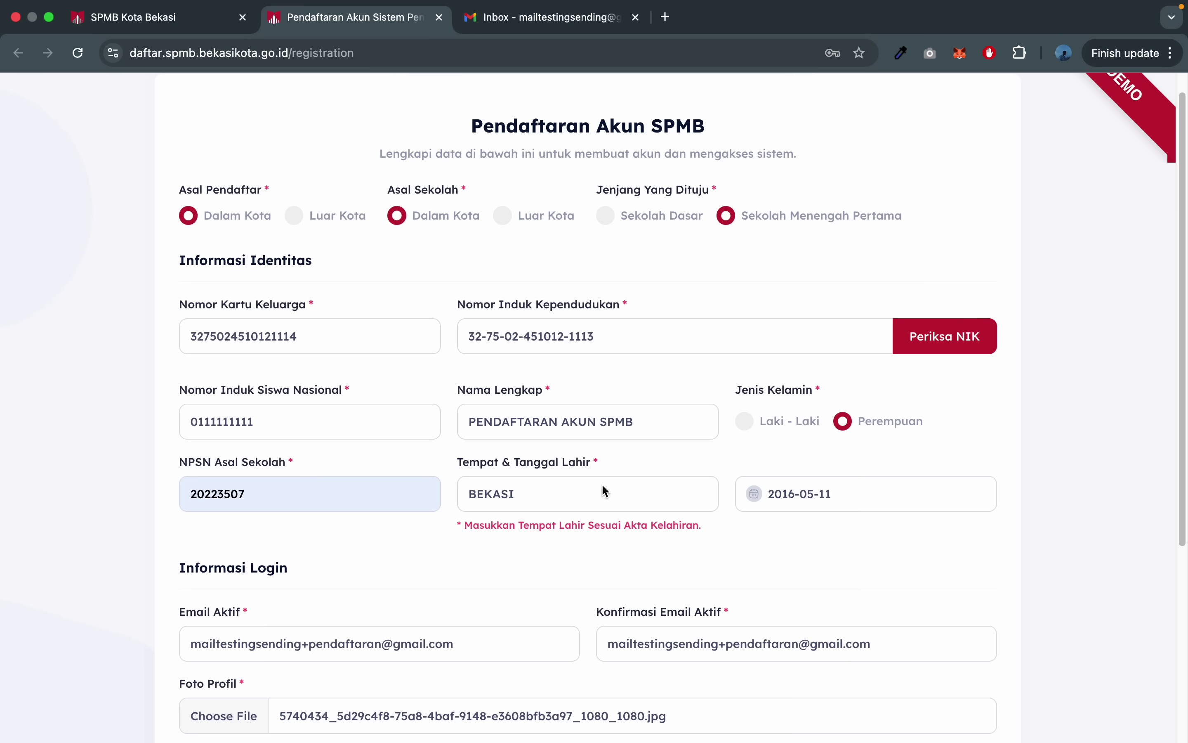
{"action": "left_click", "coordinate": [632, 332]}
{"action": "key", "text": "super+a"}
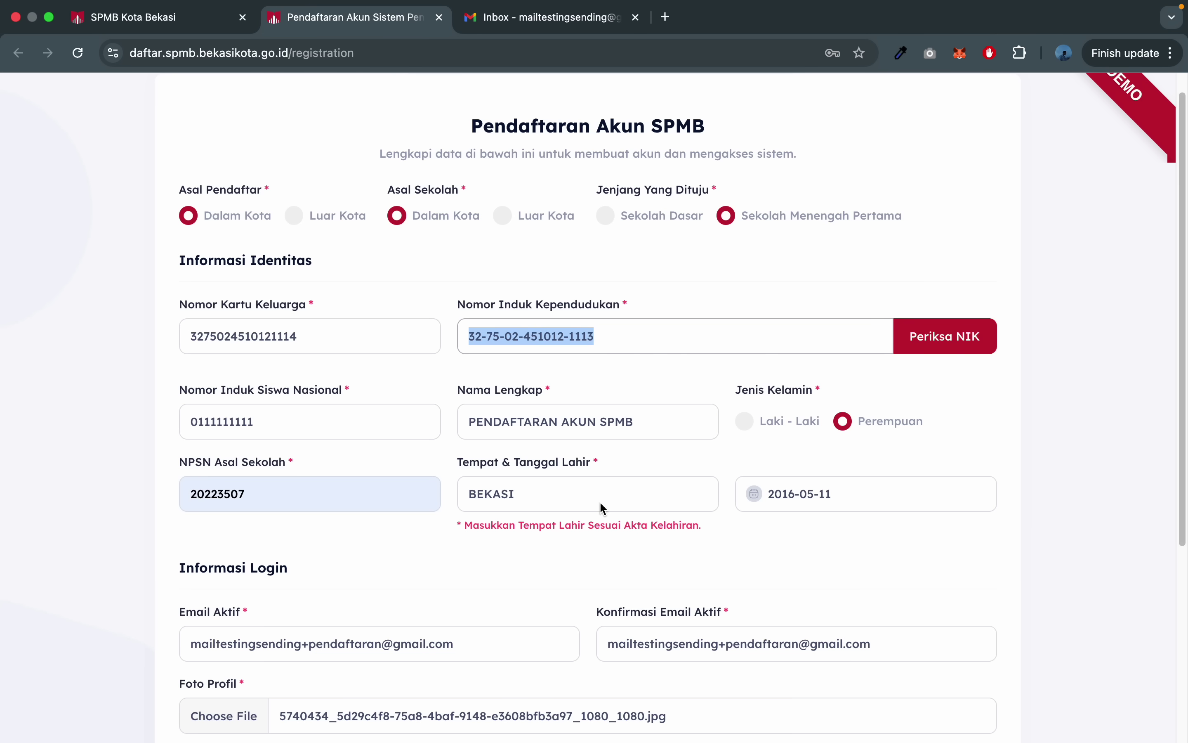
{"action": "scroll", "coordinate": [603, 508], "scroll_direction": "down", "scroll_amount": 5}
{"action": "left_click", "coordinate": [633, 634]}
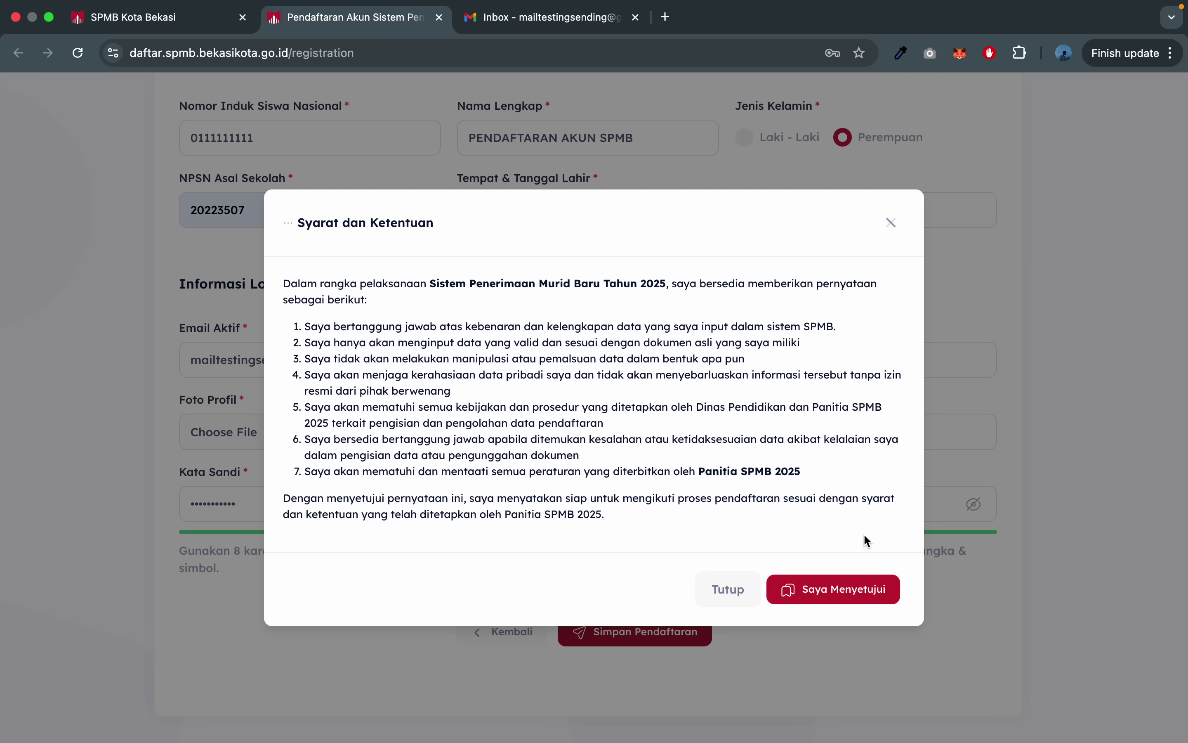
- Agree with Saya Menyetujui and confirm the Pendaftaran berhasil popup with Ok!
{"action": "left_click", "coordinate": [811, 592]}
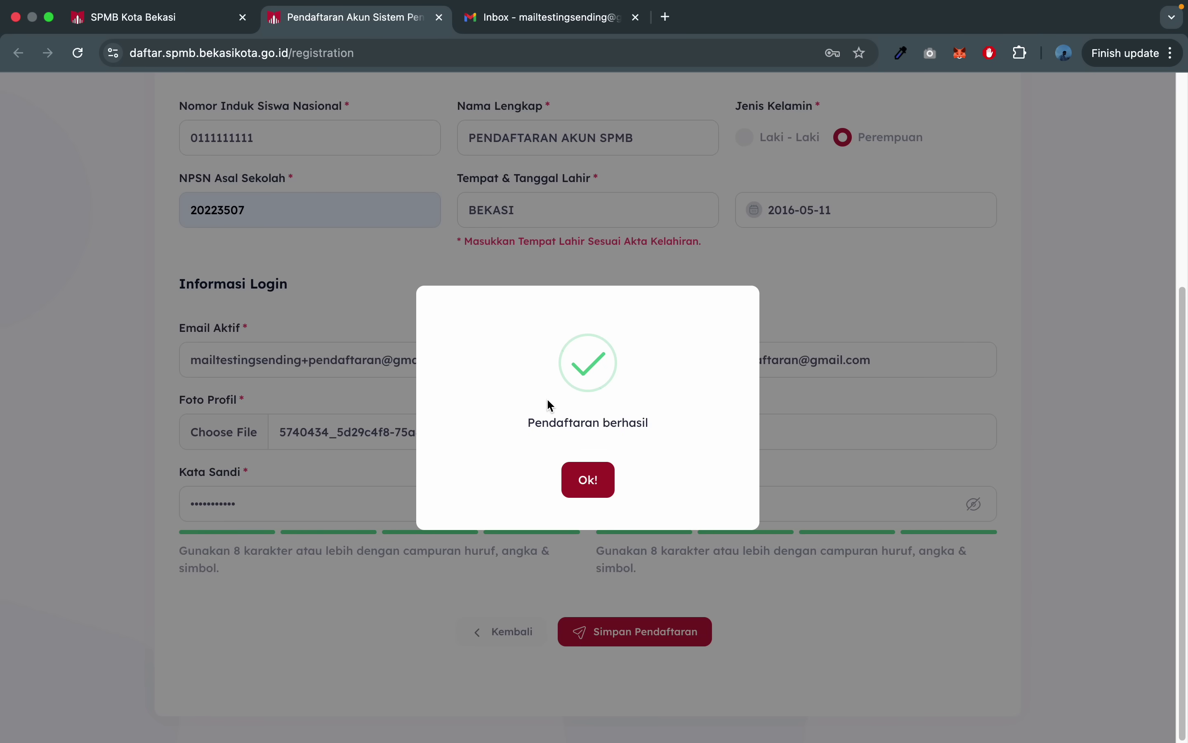
{"action": "left_click", "coordinate": [597, 487]}
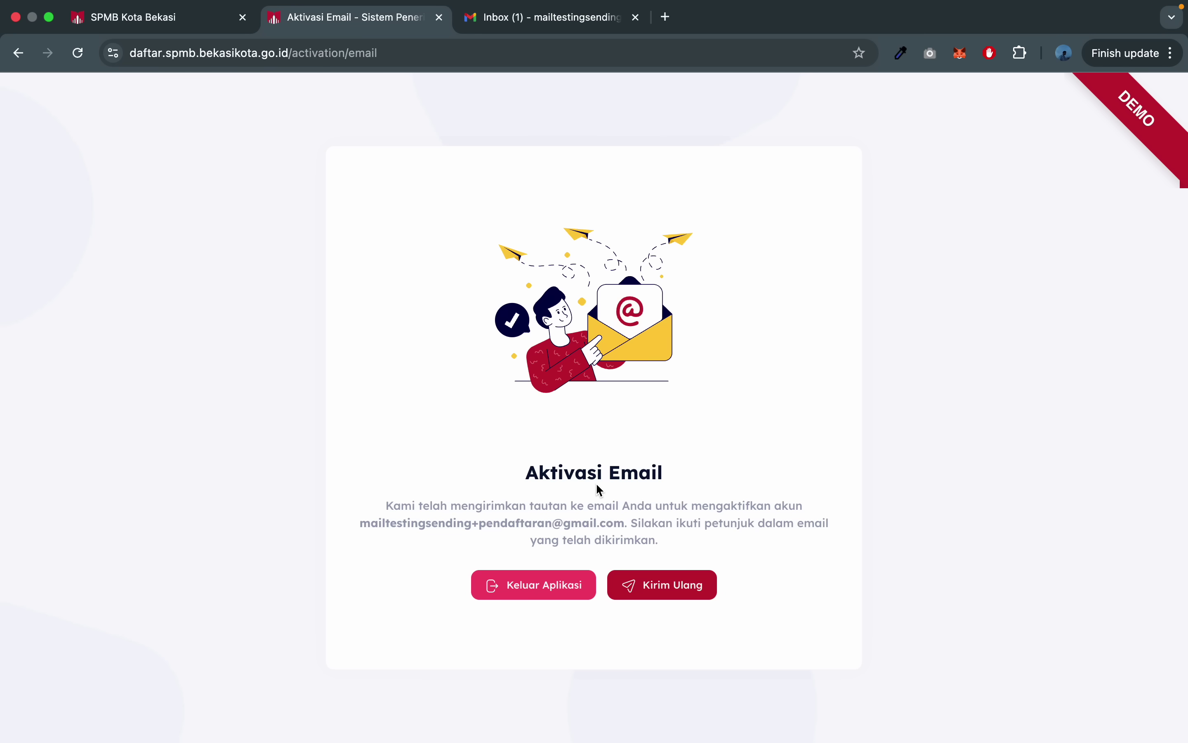
- Open the Aktivasi Email message in Gmail and follow its Aktivasi Email button
{"action": "left_click", "coordinate": [535, 23]}
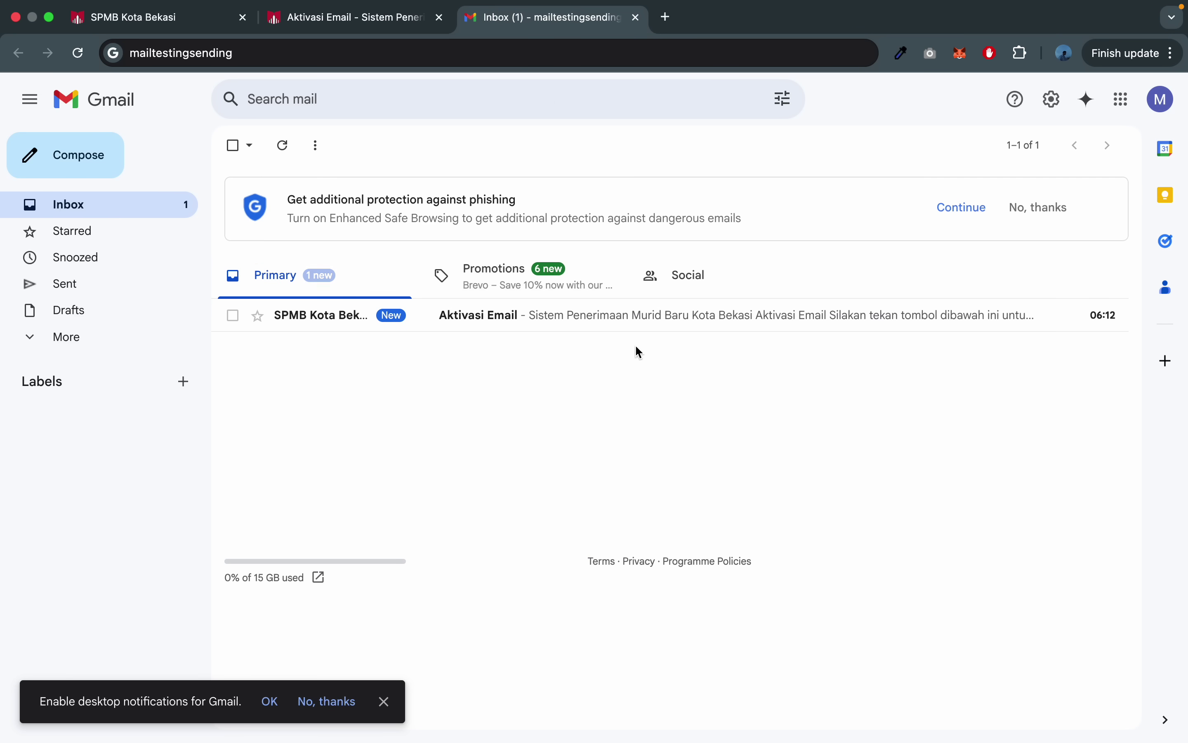
{"action": "left_click", "coordinate": [594, 317]}
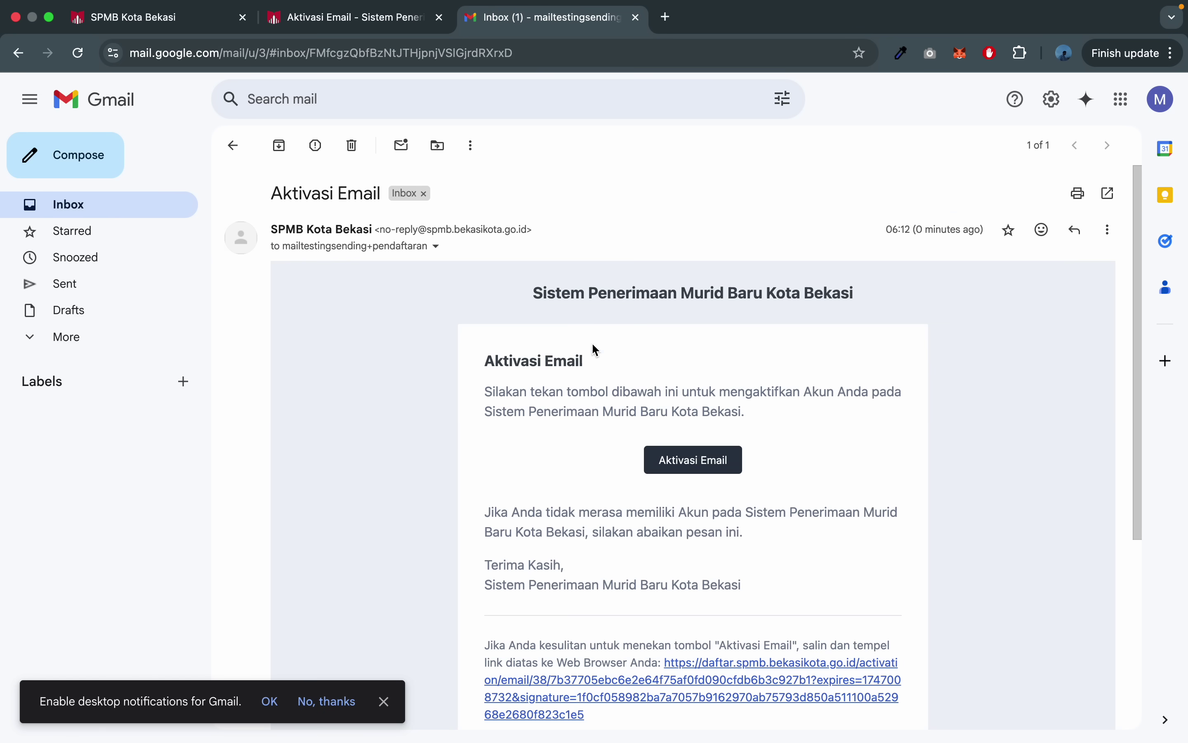
{"action": "scroll", "coordinate": [593, 413], "scroll_direction": "down", "scroll_amount": 3}
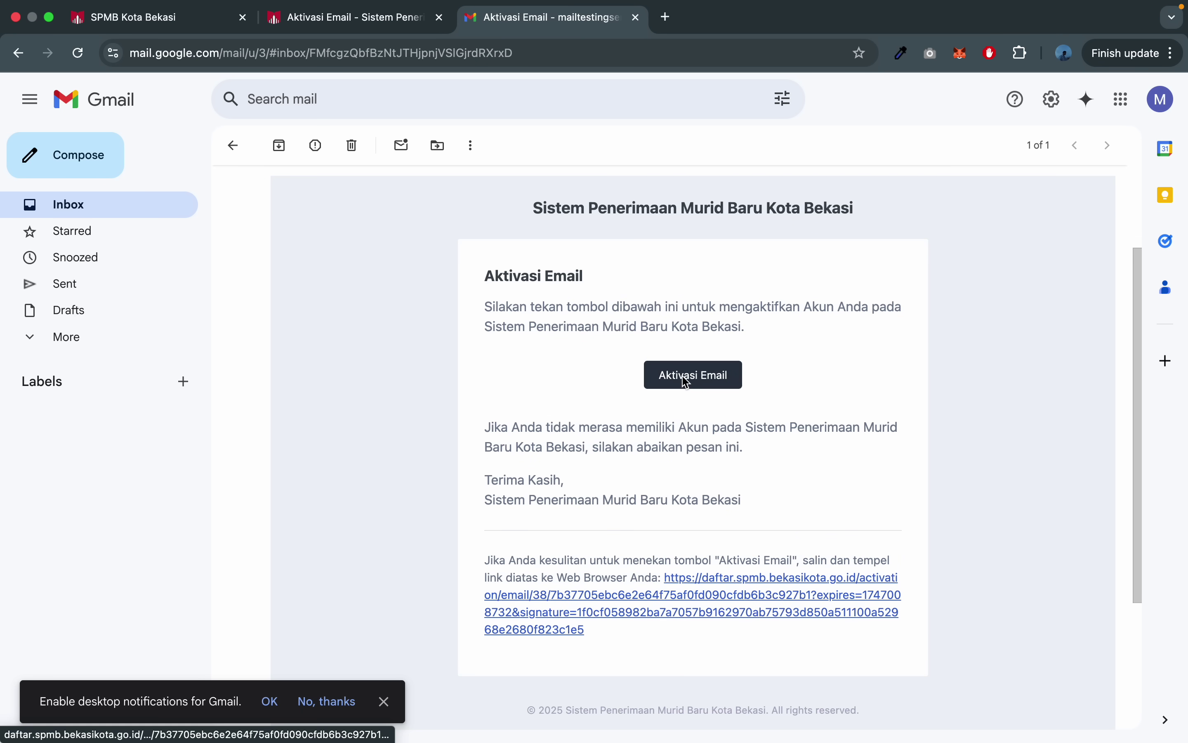
{"action": "left_click", "coordinate": [715, 384]}
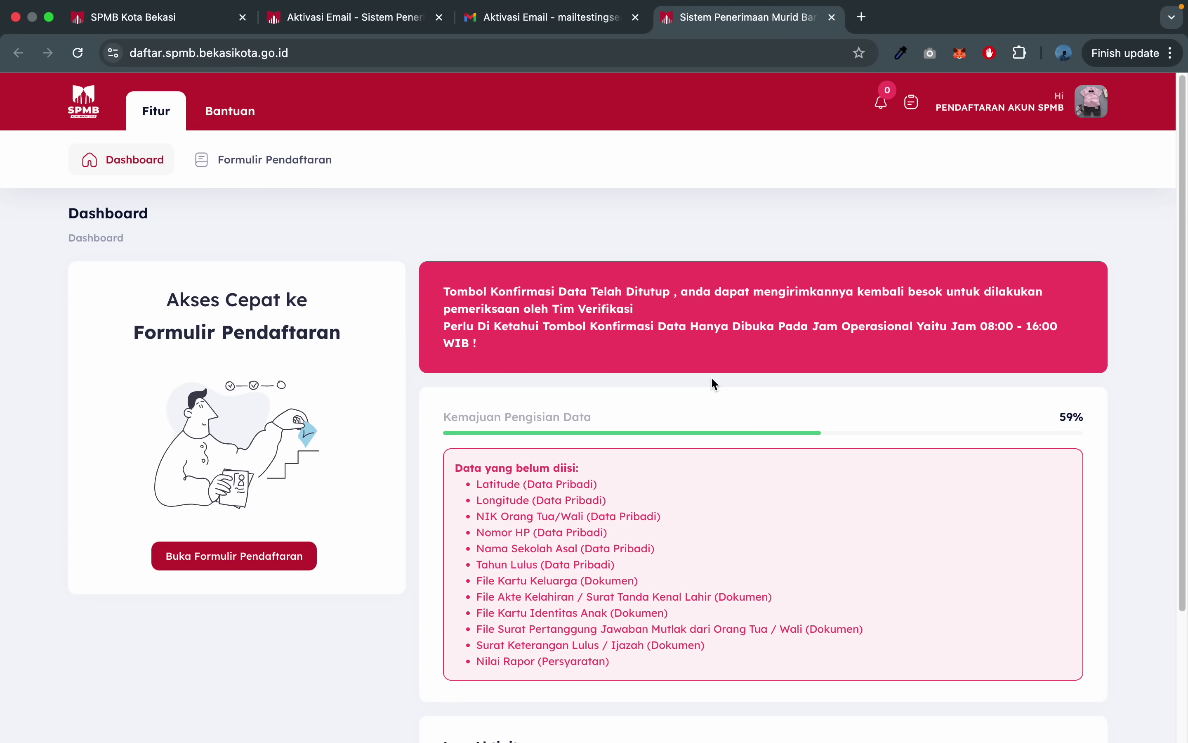
- Close the activation-notice tab and review the Data yang belum diisi list, from Latitude/Longitude to Nilai Rapor
{"action": "left_click", "coordinate": [440, 17]}
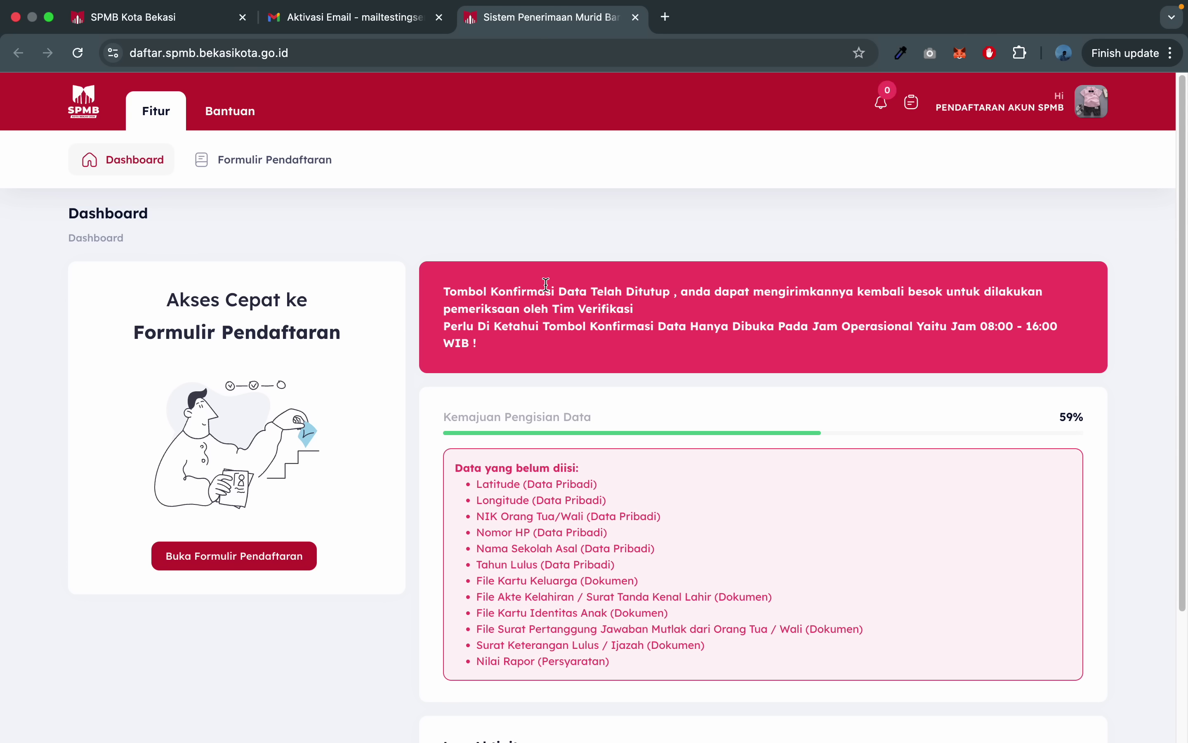
{"action": "scroll", "coordinate": [546, 284], "scroll_direction": "down", "scroll_amount": 3}
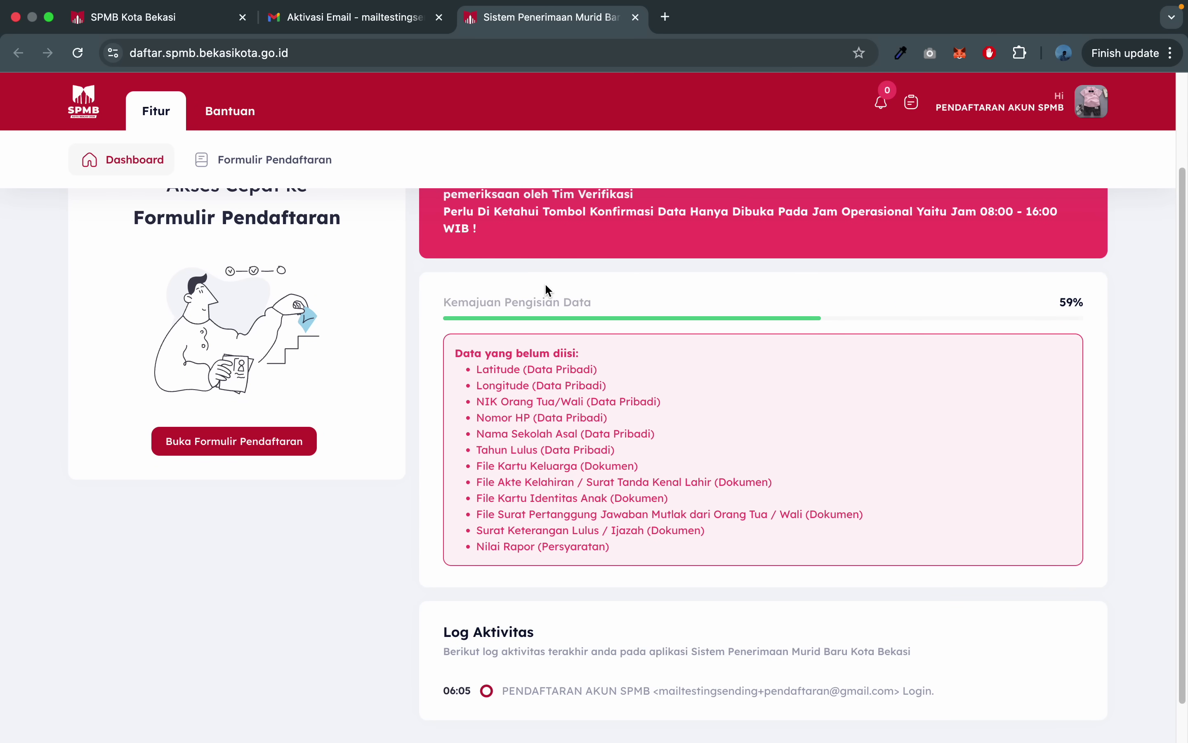
{"action": "scroll", "coordinate": [549, 289], "scroll_direction": "up", "scroll_amount": 1}
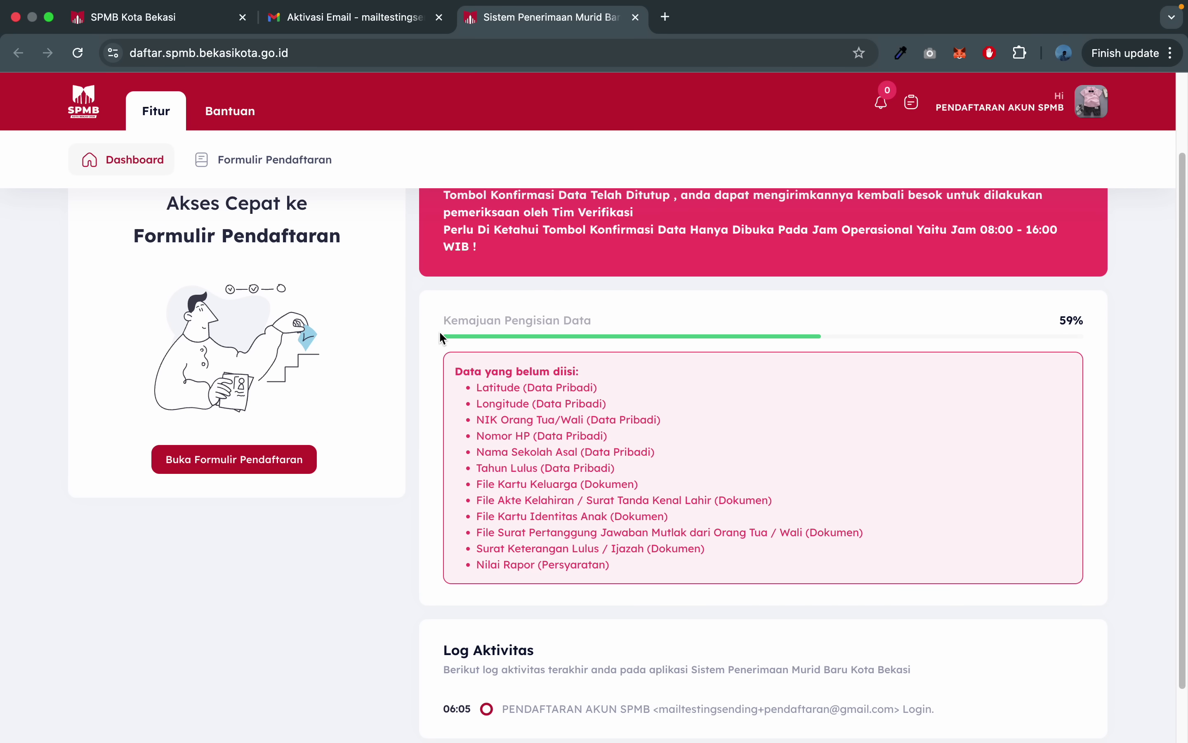
{"action": "scroll", "coordinate": [619, 323], "scroll_direction": "down", "scroll_amount": 3}
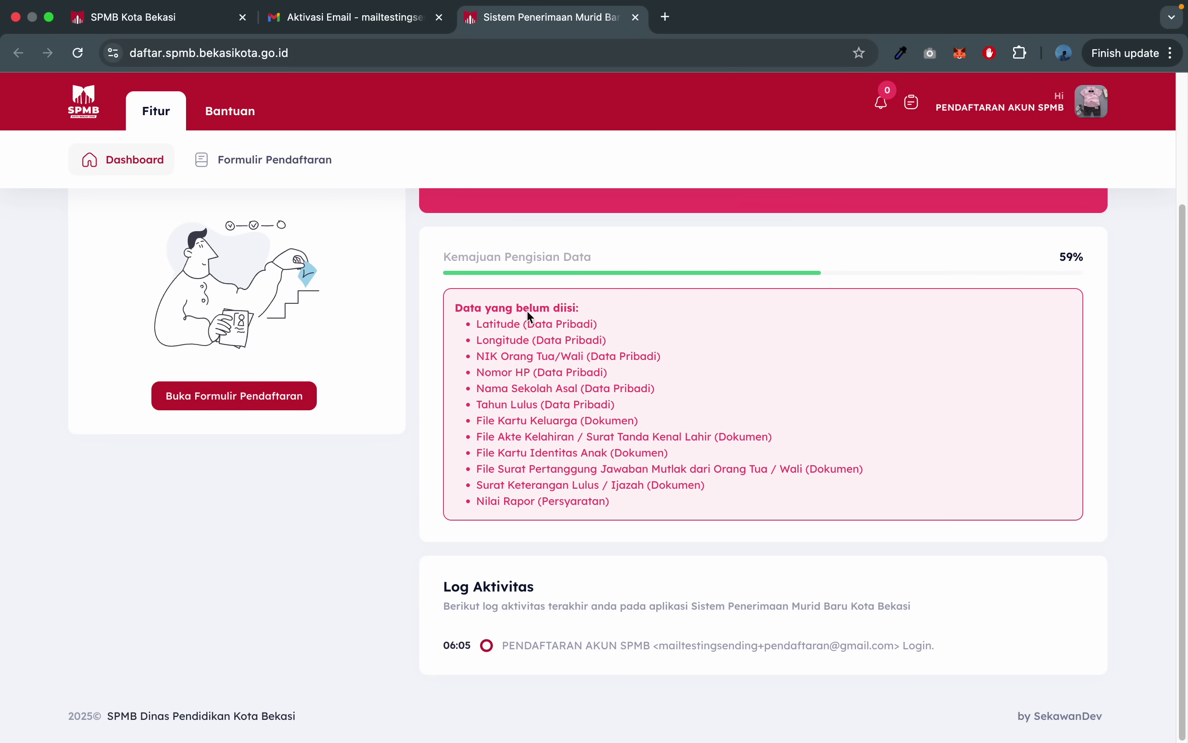
{"action": "left_click_drag", "start_coordinate": [470, 327], "coordinate": [592, 346]}
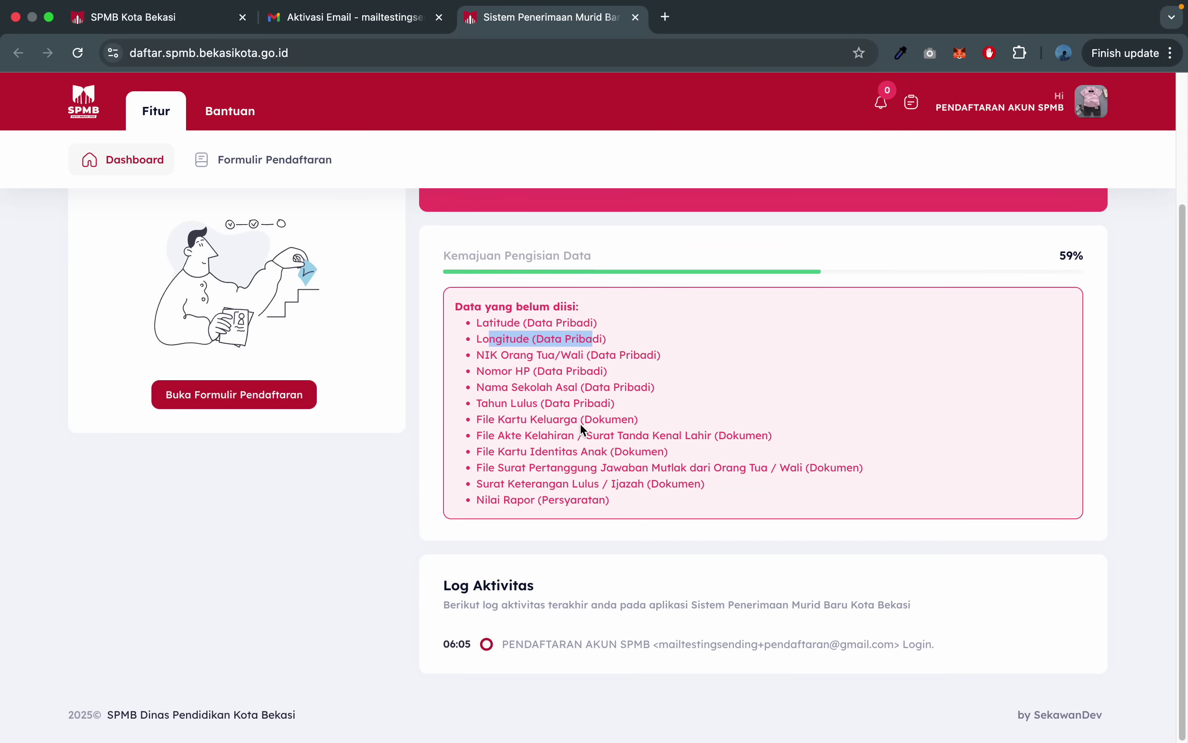
{"action": "scroll", "coordinate": [576, 459], "scroll_direction": "up", "scroll_amount": 4}
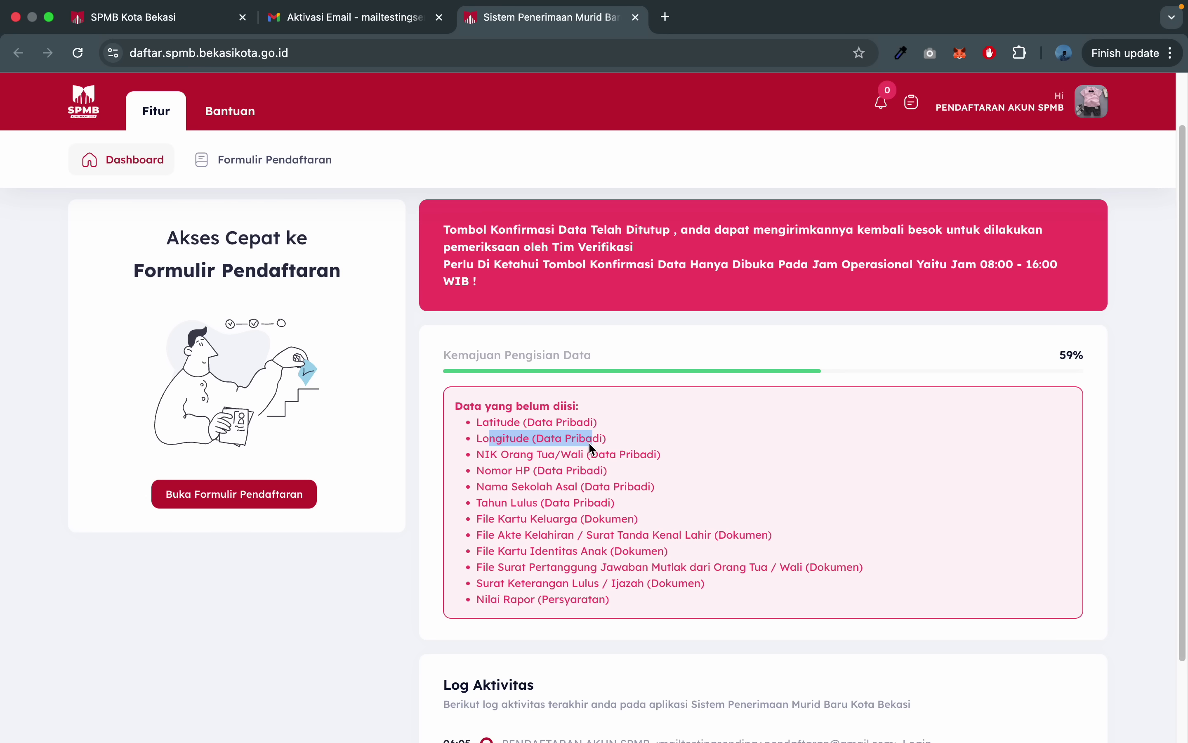
{"action": "scroll", "coordinate": [589, 442], "scroll_direction": "up", "scroll_amount": 2}
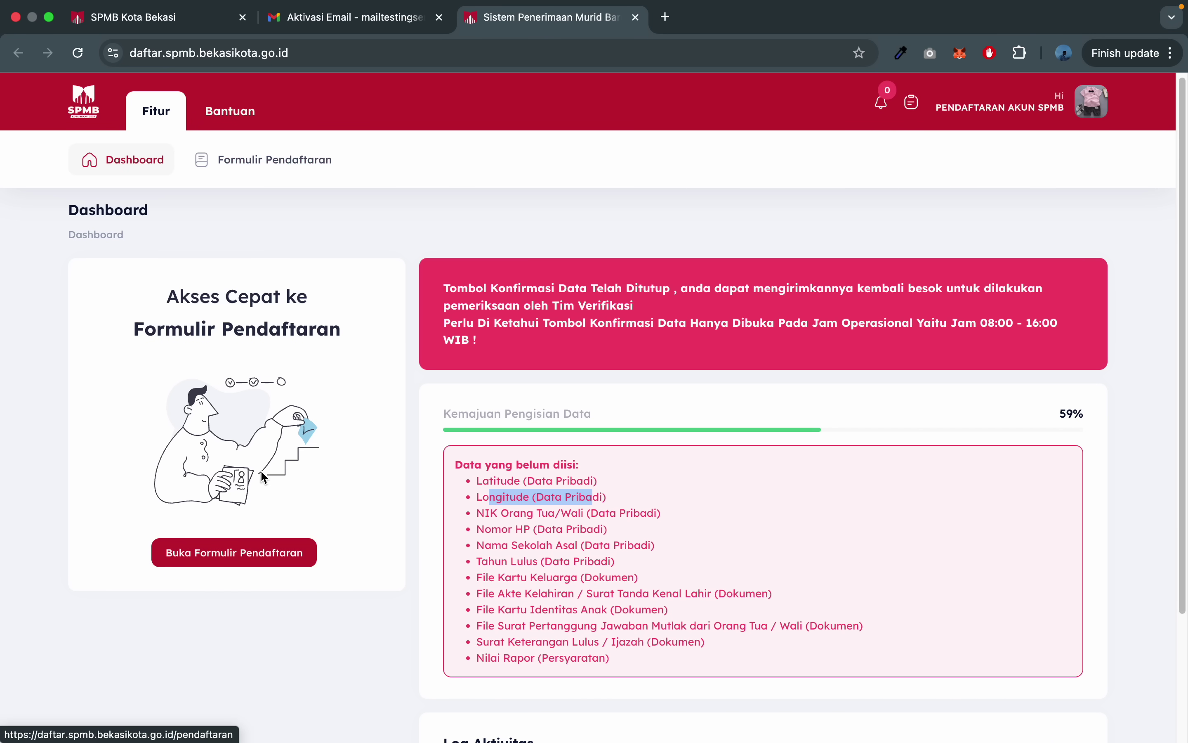
- Open Buka Formulir Pendaftaran and scroll down to the five Dokumen Pendukung uploads
{"action": "left_click", "coordinate": [219, 564]}
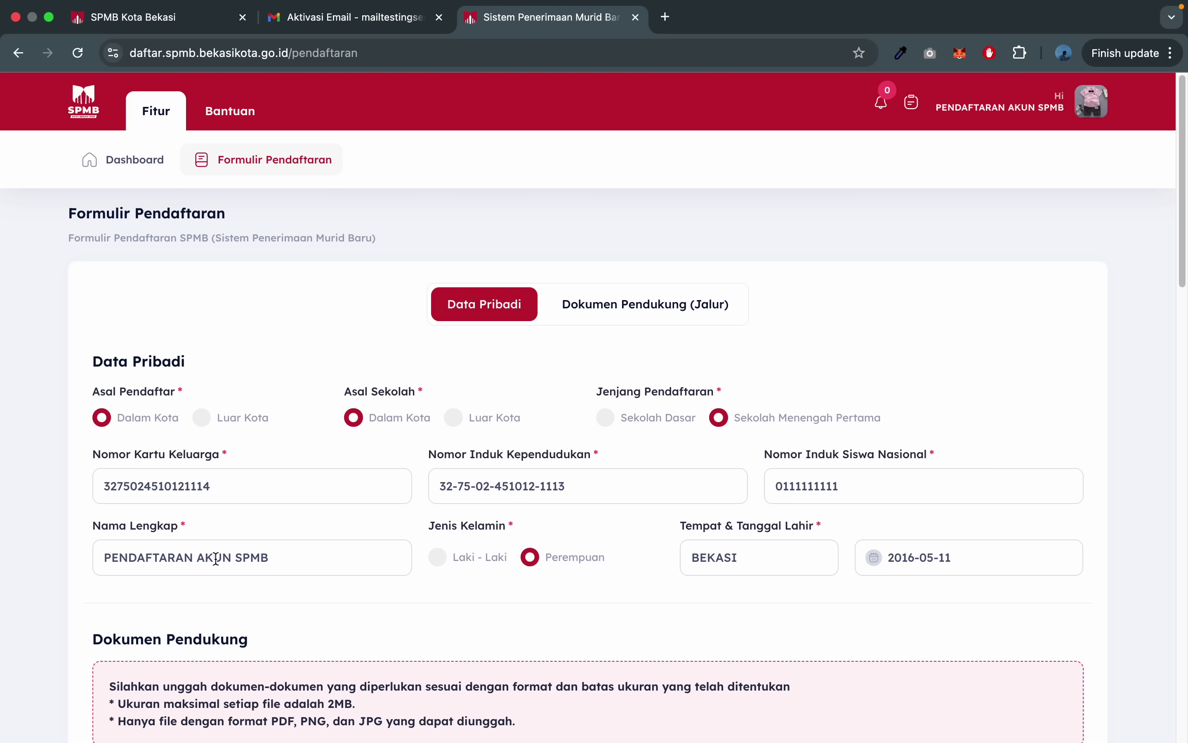
{"action": "scroll", "coordinate": [294, 541], "scroll_direction": "down", "scroll_amount": 3}
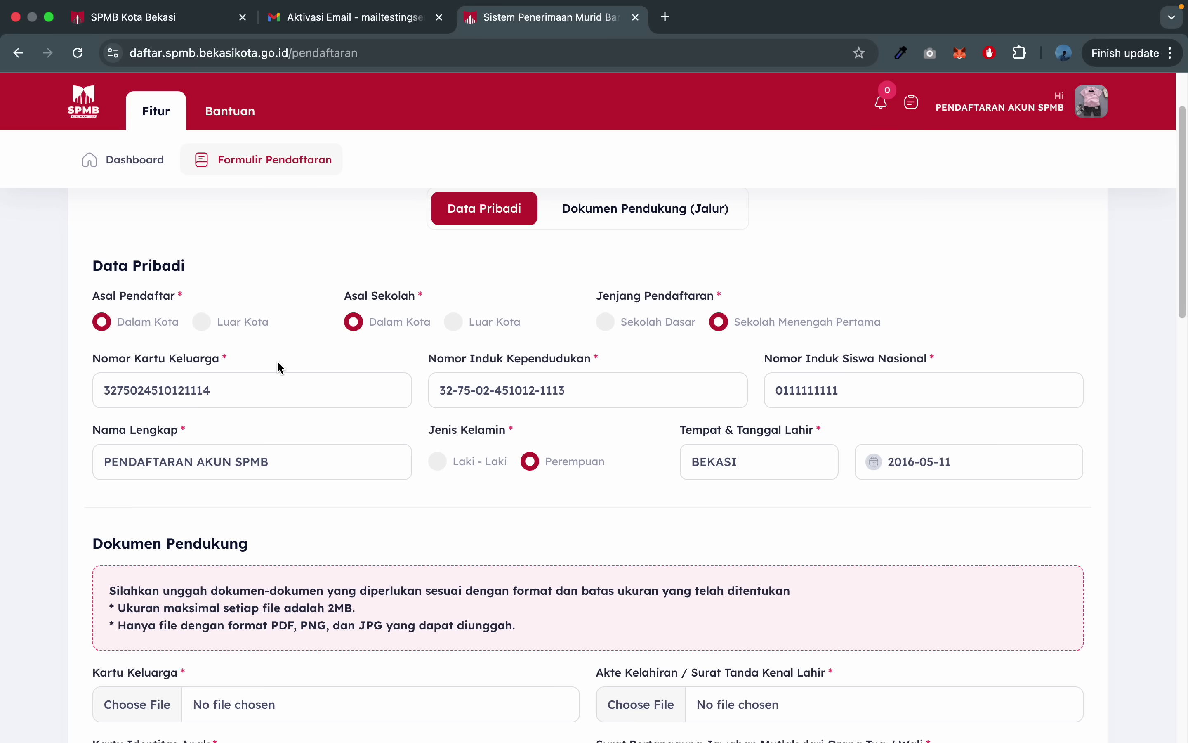
{"action": "scroll", "coordinate": [278, 367], "scroll_direction": "down", "scroll_amount": 1}
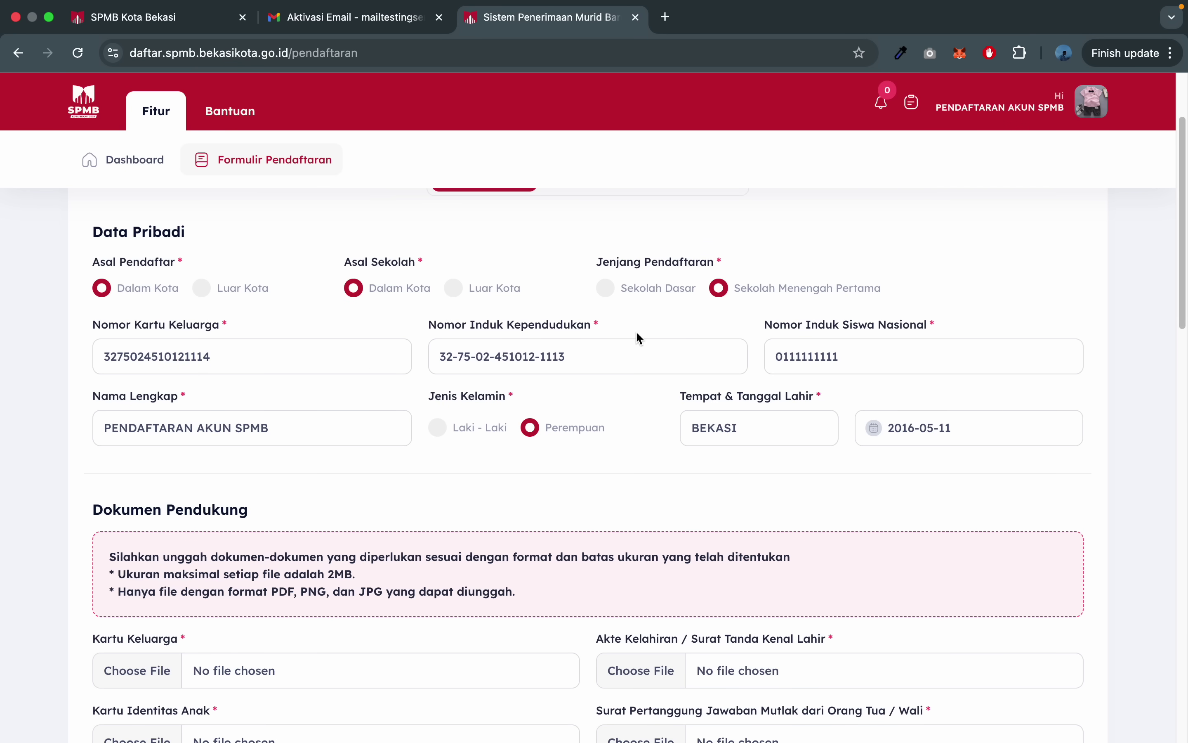
{"action": "scroll", "coordinate": [639, 338], "scroll_direction": "down", "scroll_amount": 5}
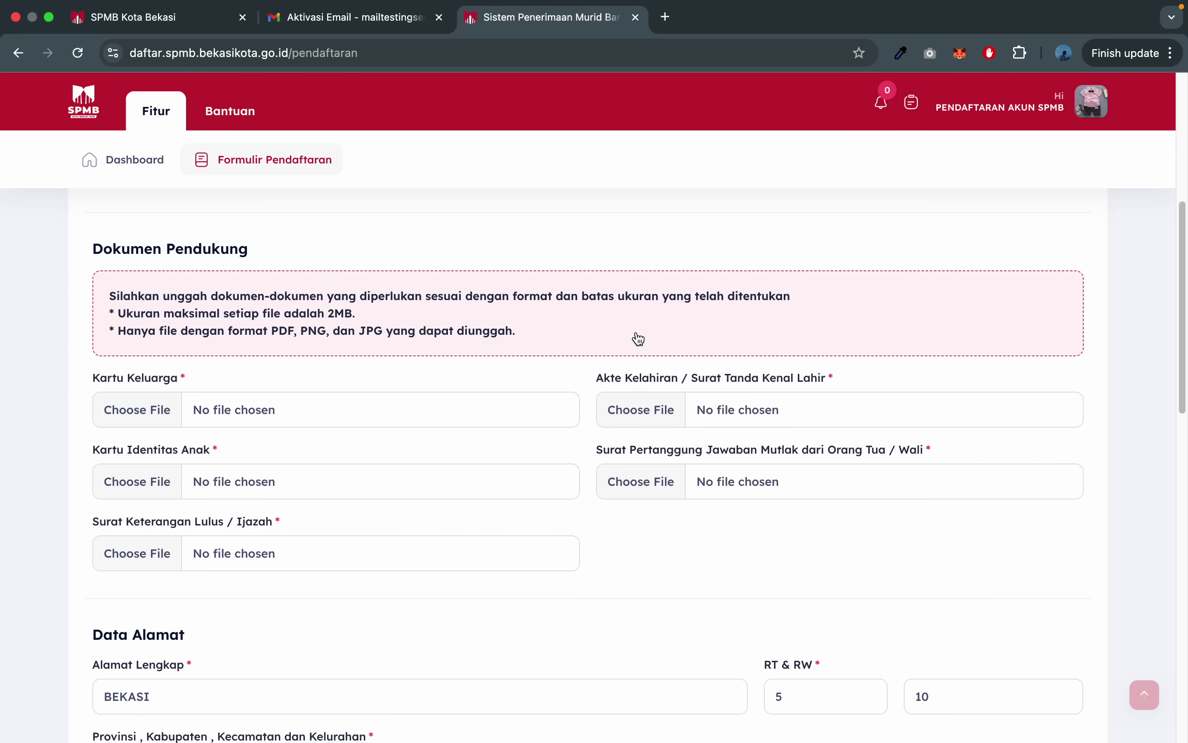
{"action": "scroll", "coordinate": [186, 305], "scroll_direction": "down", "scroll_amount": 1}
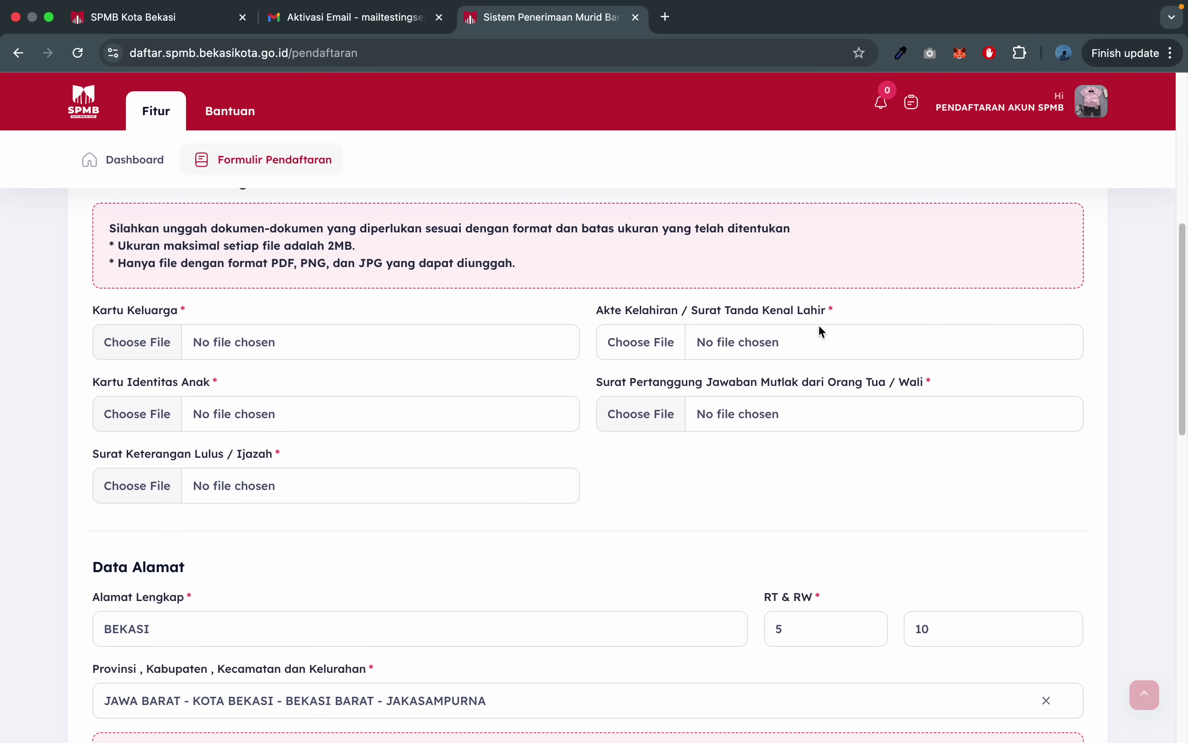
{"action": "scroll", "coordinate": [589, 403], "scroll_direction": "down", "scroll_amount": 1}
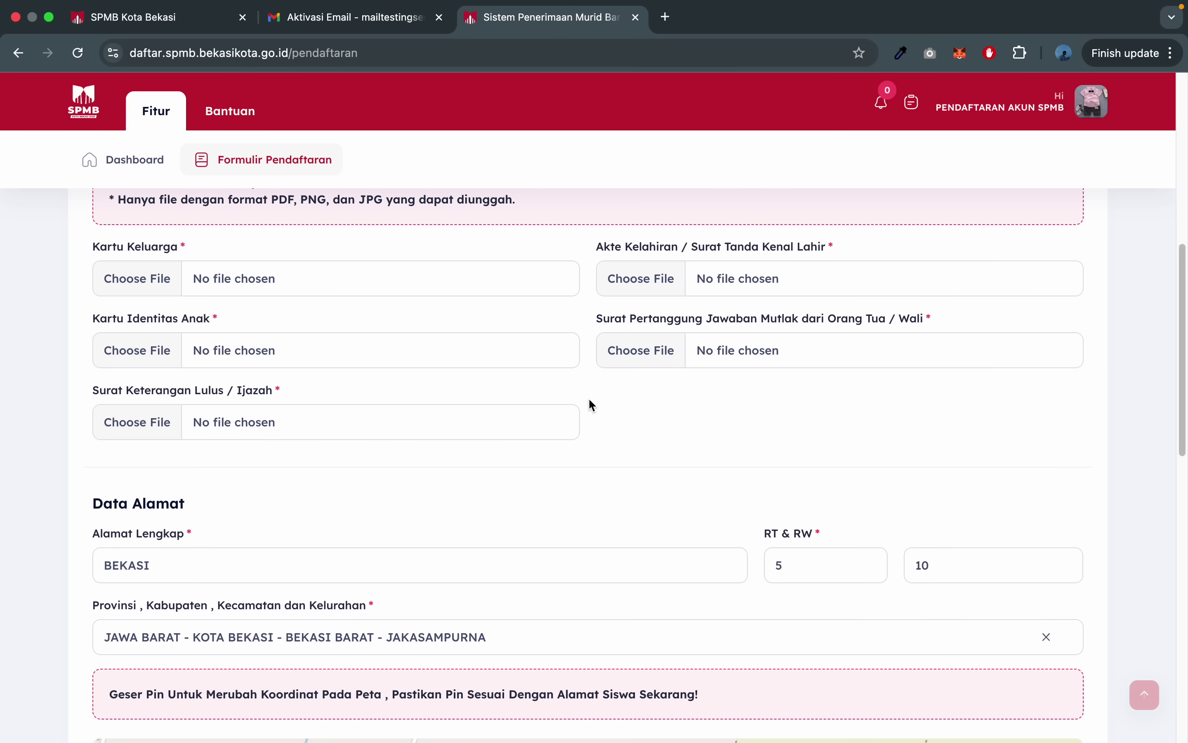
{"action": "scroll", "coordinate": [592, 405], "scroll_direction": "up", "scroll_amount": 2}
{"action": "scroll", "coordinate": [592, 405], "scroll_direction": "down", "scroll_amount": 6}
{"action": "scroll", "coordinate": [3, 541], "scroll_direction": "up", "scroll_amount": 10}
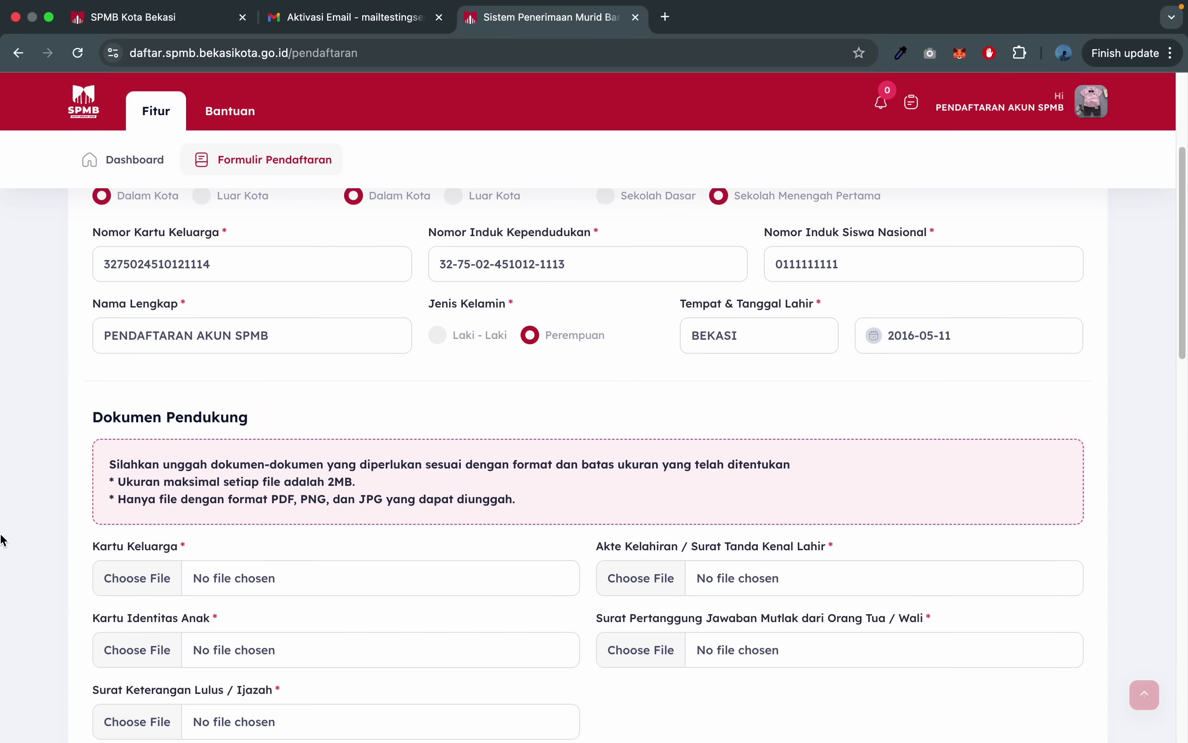
{"action": "scroll", "coordinate": [2, 533], "scroll_direction": "down", "scroll_amount": 1}
{"action": "scroll", "coordinate": [2, 533], "scroll_direction": "down", "scroll_amount": 3}
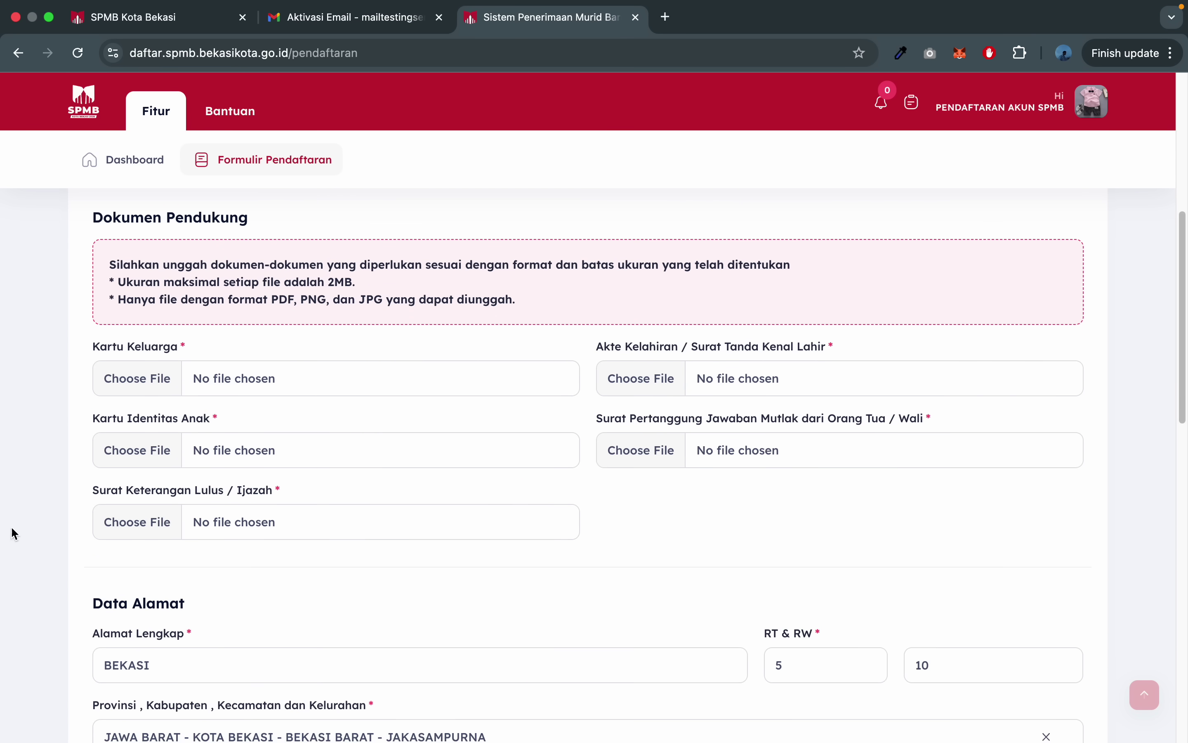
- Attach the Downloads jpg to the Kartu Keluarga and Akte Kelahiran fields
{"action": "left_click", "coordinate": [183, 388]}
{"action": "scroll", "coordinate": [452, 398], "scroll_direction": "down", "scroll_amount": 5}
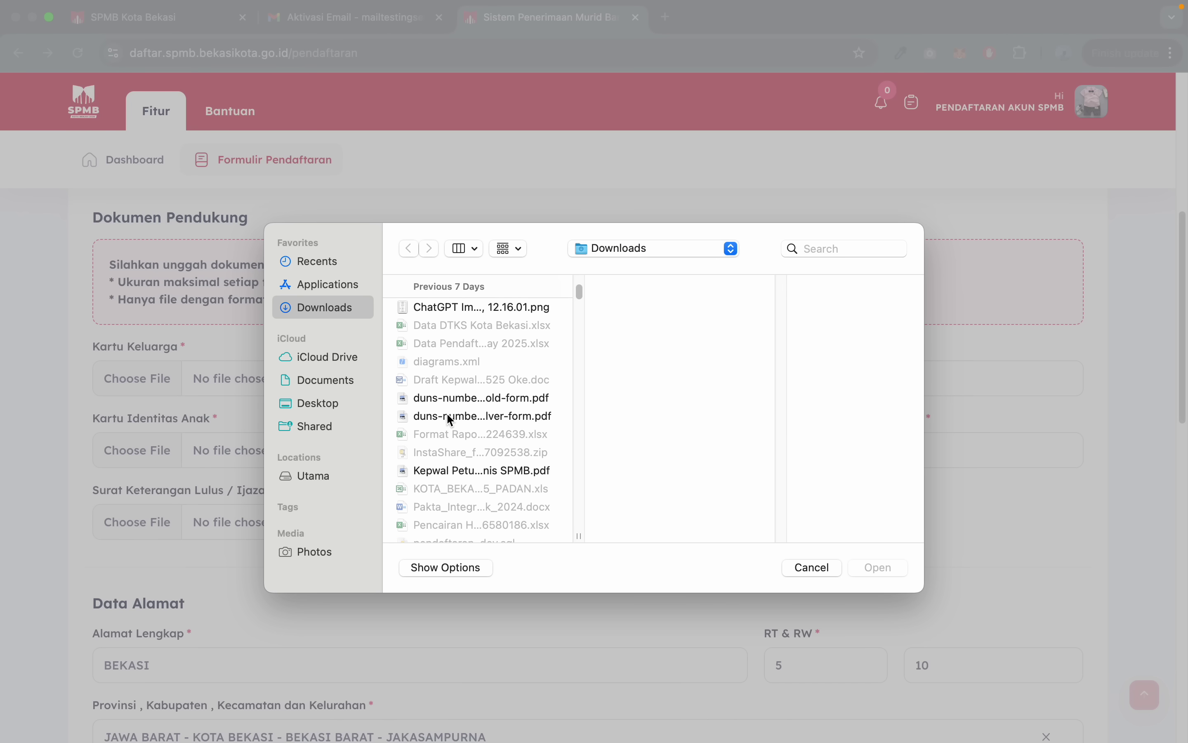
{"action": "scroll", "coordinate": [451, 420], "scroll_direction": "down", "scroll_amount": 5}
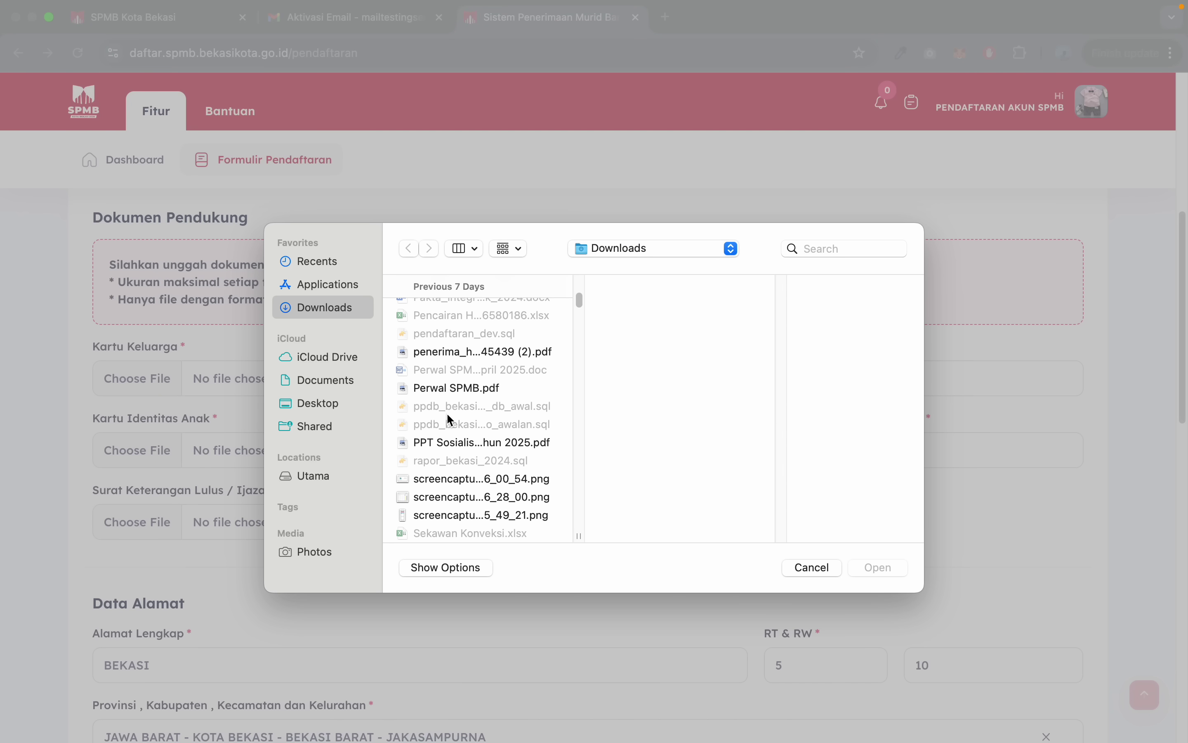
{"action": "scroll", "coordinate": [450, 419], "scroll_direction": "down", "scroll_amount": 3}
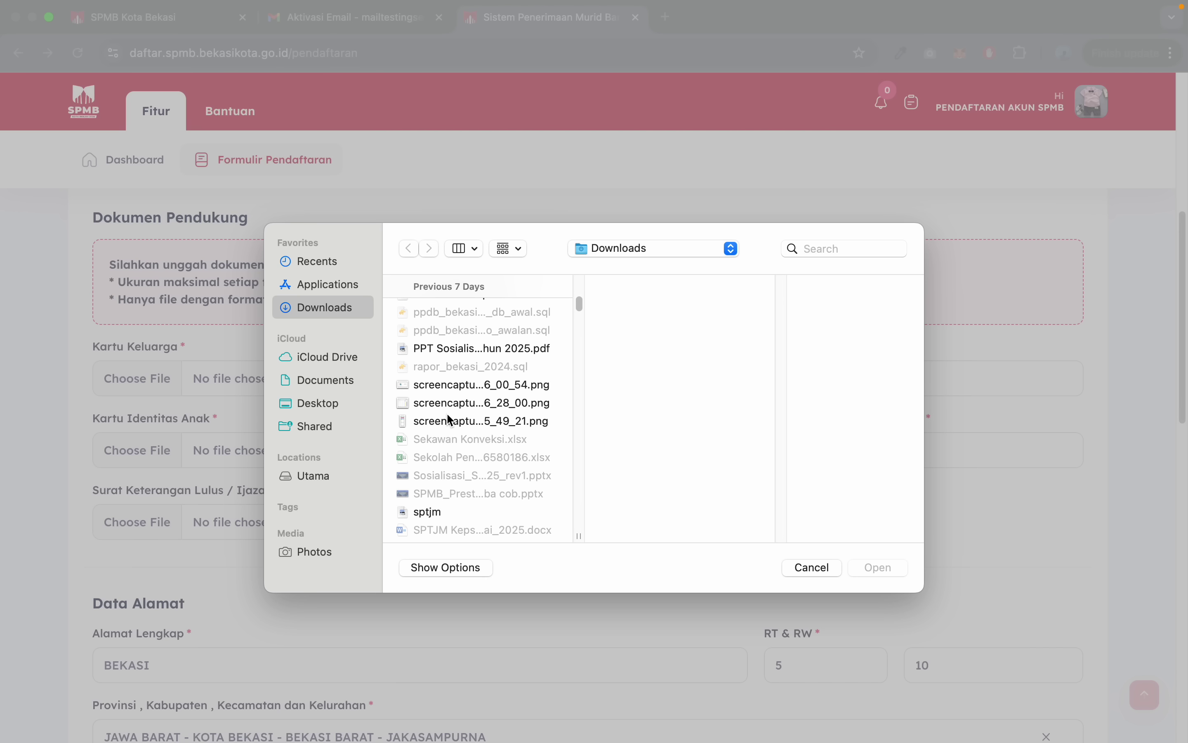
{"action": "scroll", "coordinate": [450, 419], "scroll_direction": "down", "scroll_amount": 1}
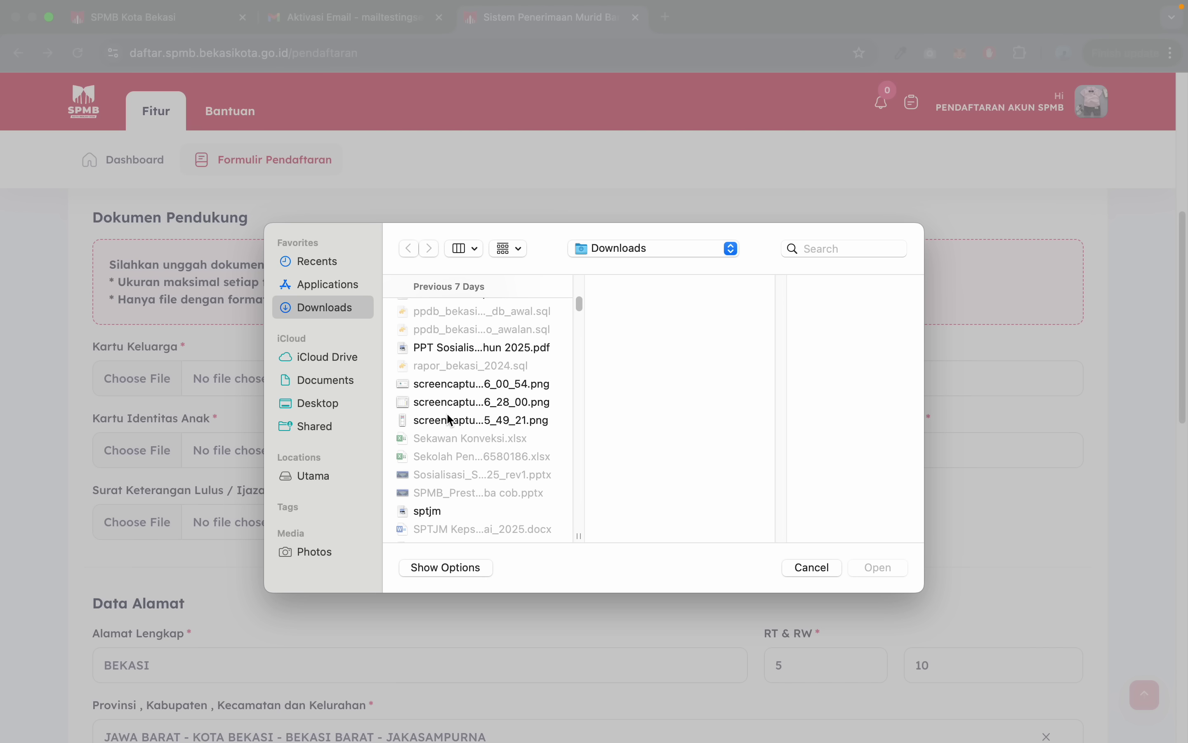
{"action": "scroll", "coordinate": [451, 420], "scroll_direction": "down", "scroll_amount": 4}
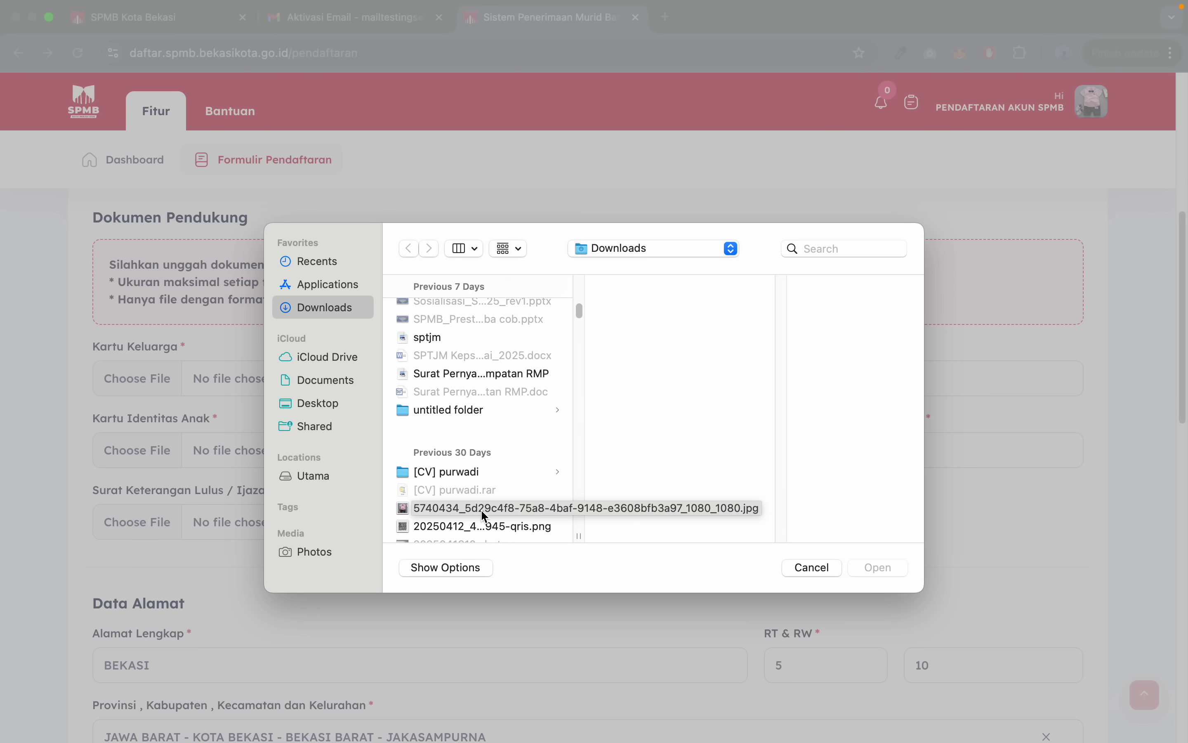
{"action": "double_click", "coordinate": [481, 511]}
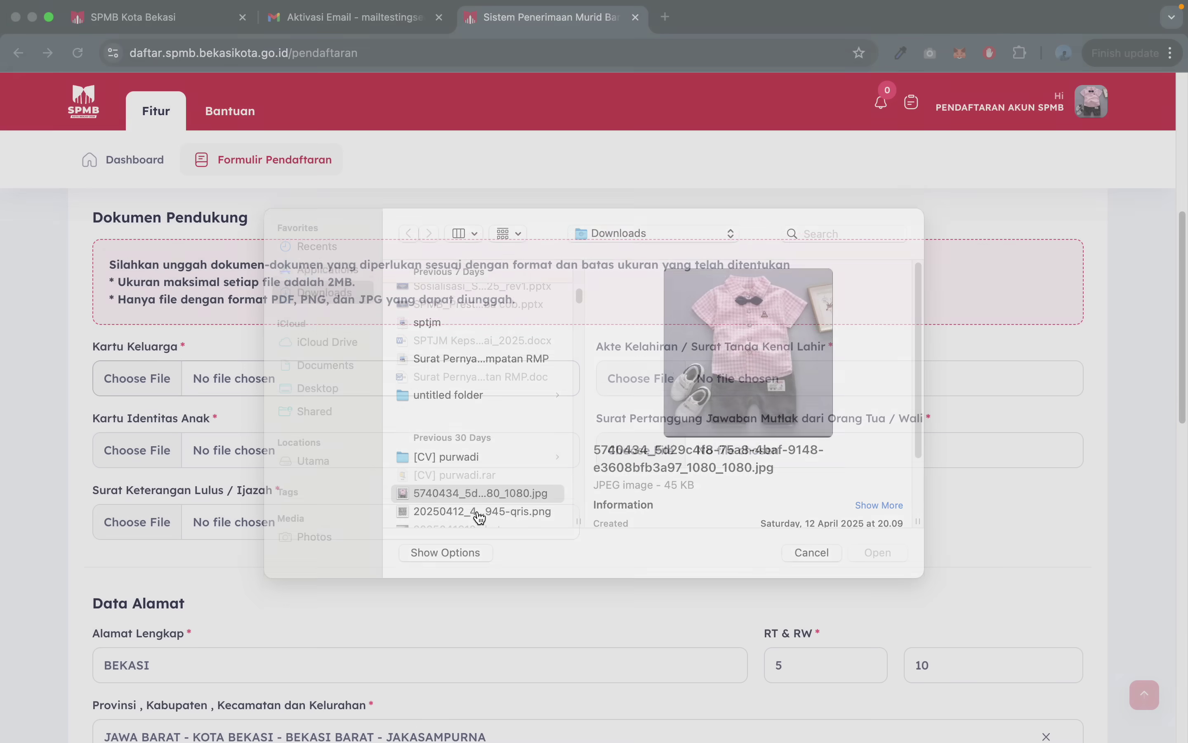
{"action": "scroll", "coordinate": [802, 339], "scroll_direction": "down", "scroll_amount": 2}
{"action": "left_click", "coordinate": [778, 309]}
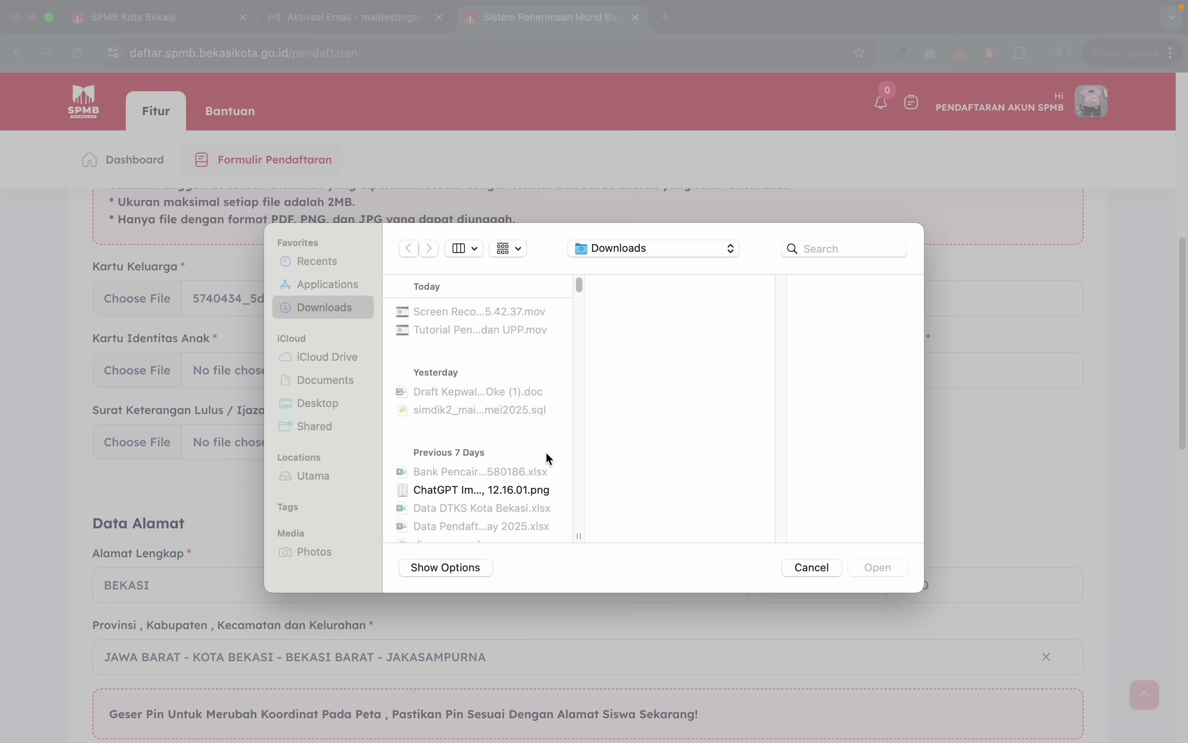
{"action": "scroll", "coordinate": [546, 451], "scroll_direction": "down", "scroll_amount": 5}
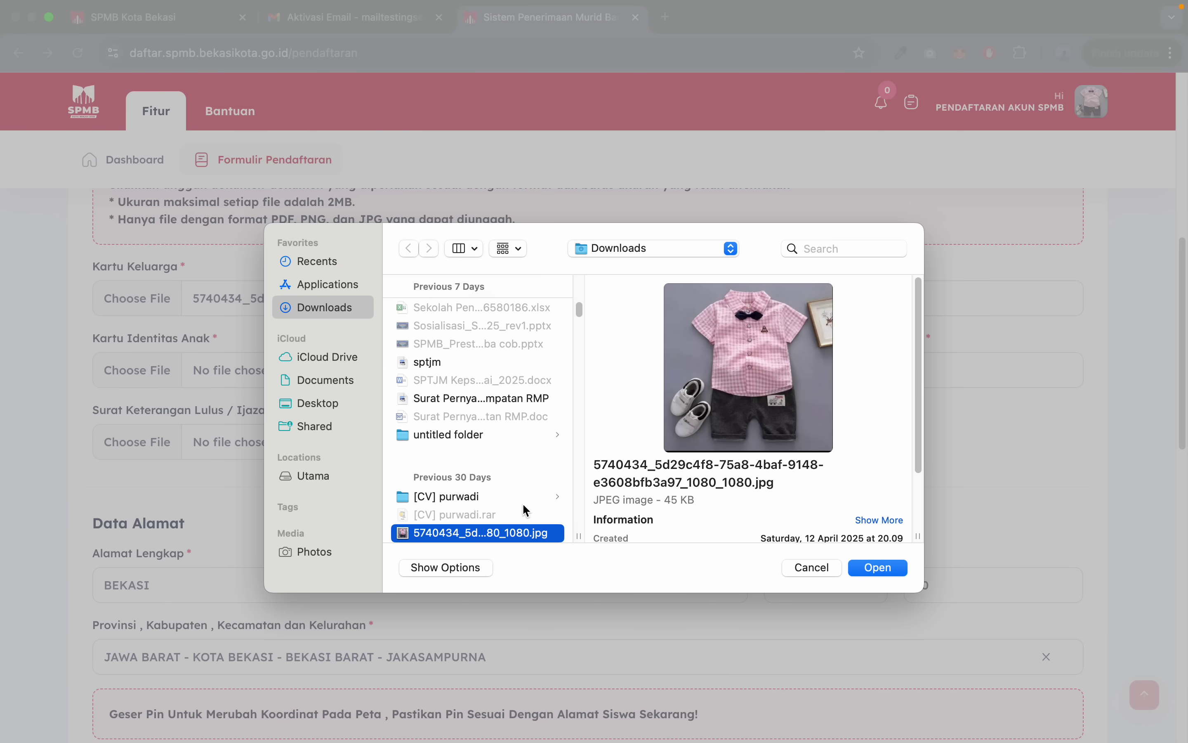
{"action": "double_click", "coordinate": [504, 530]}
- Attach the same jpg to Kartu Identitas Anak, the parent's statement letter and Surat Keterangan Lulus / Ijazah
{"action": "left_click", "coordinate": [269, 364]}
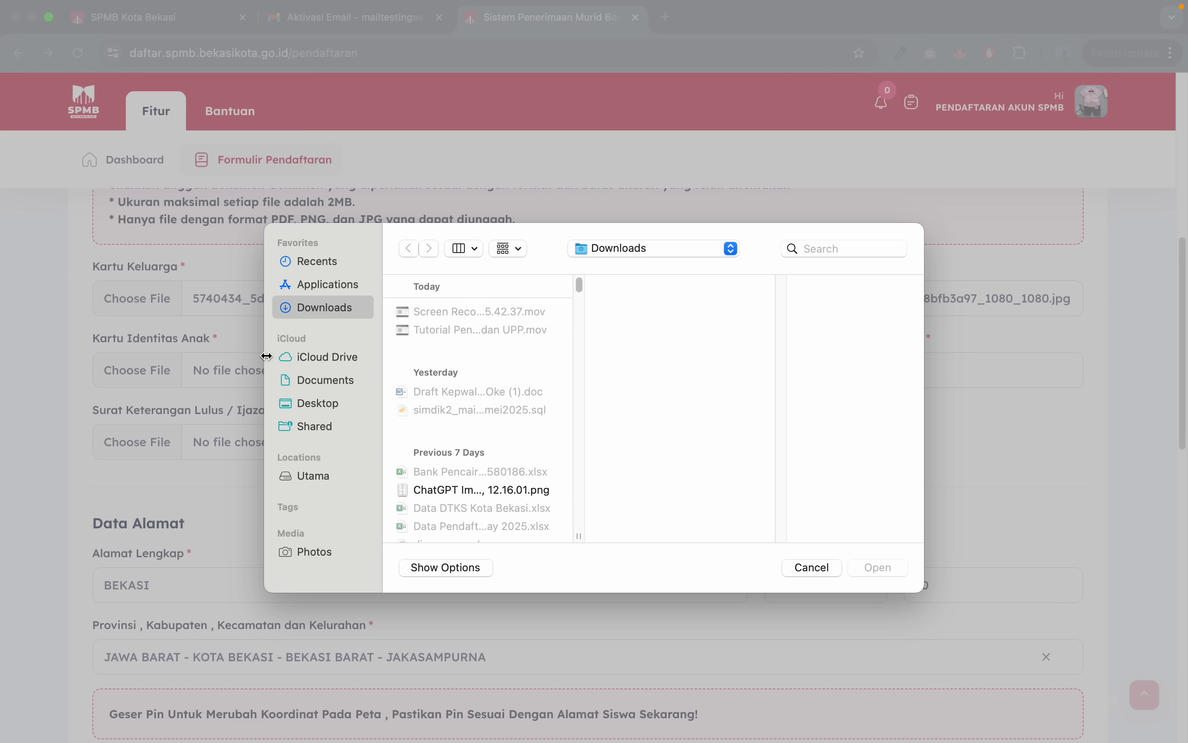
{"action": "double_click", "coordinate": [447, 527]}
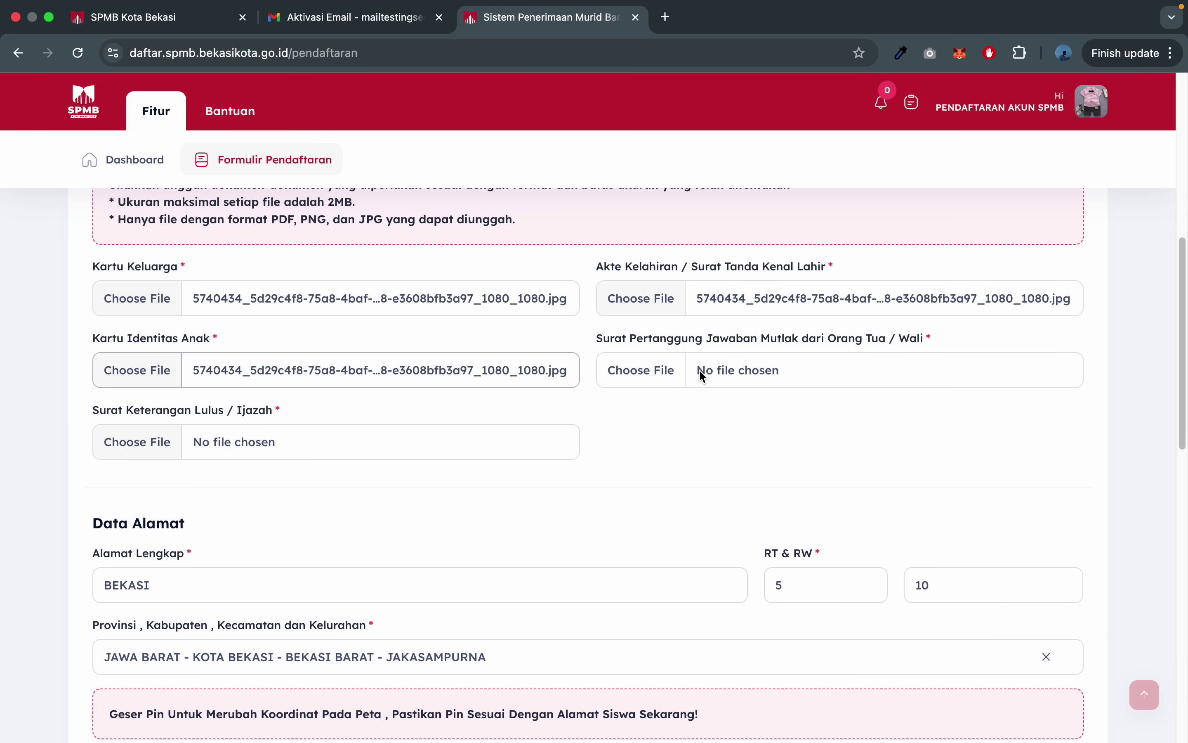
{"action": "left_click", "coordinate": [727, 380]}
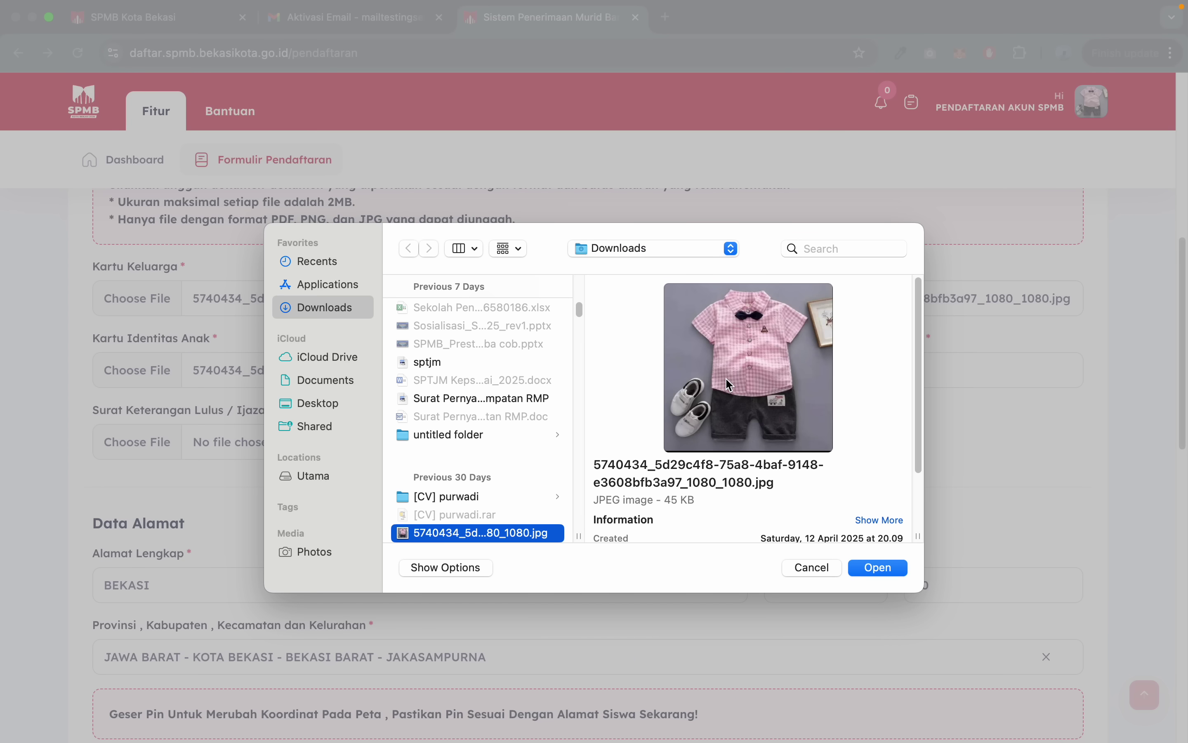
{"action": "key", "text": "Return"}
{"action": "left_click", "coordinate": [369, 443]}
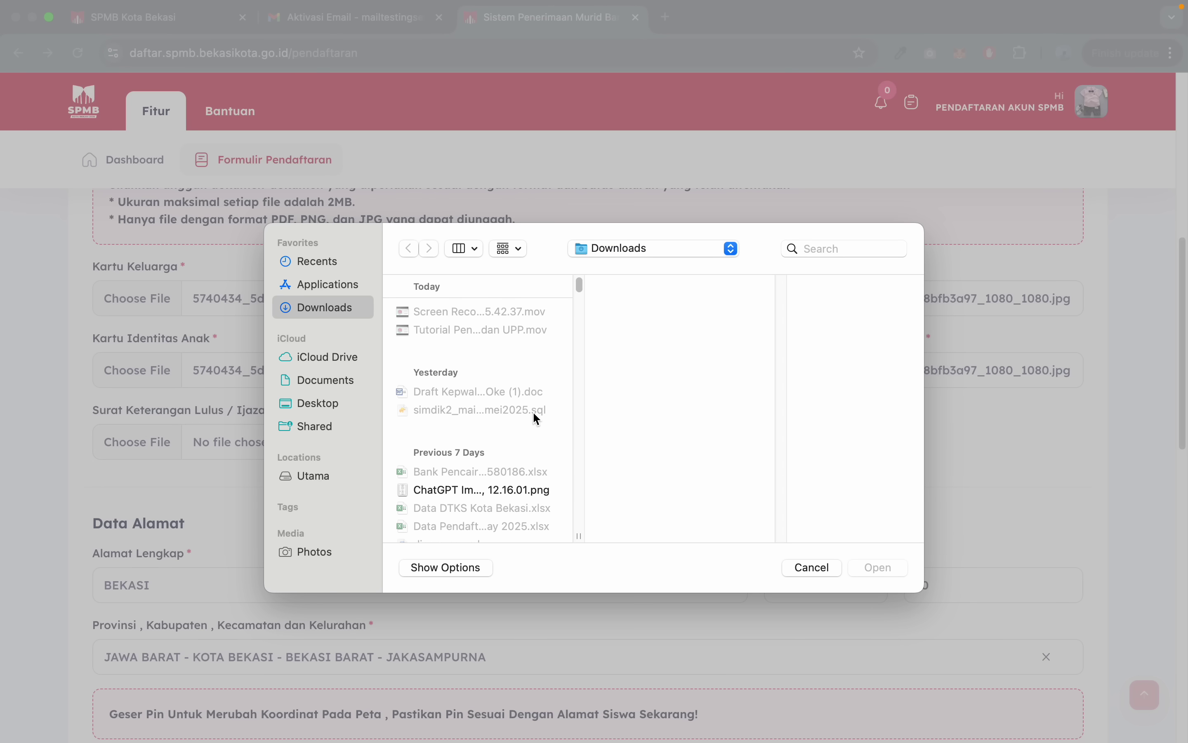
{"action": "key", "text": "Return"}
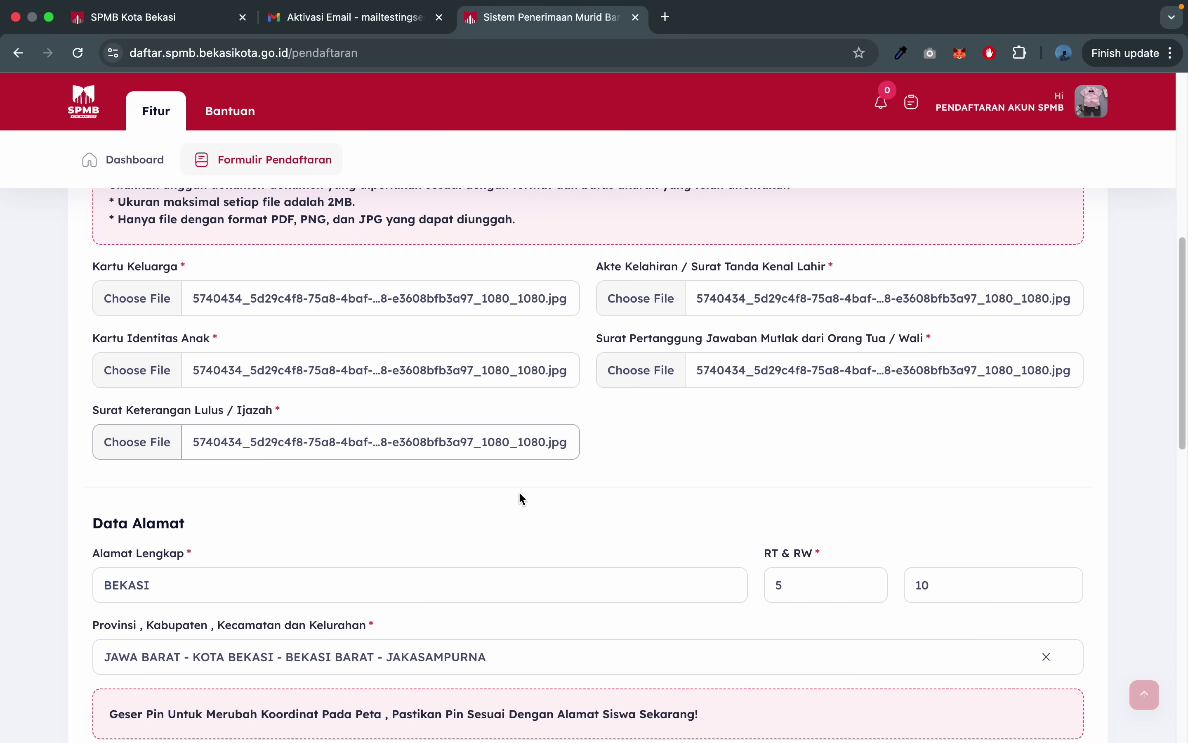
- Check the still-empty Latitude and Longitude fields below the map
{"action": "scroll", "coordinate": [522, 499], "scroll_direction": "down", "scroll_amount": 3}
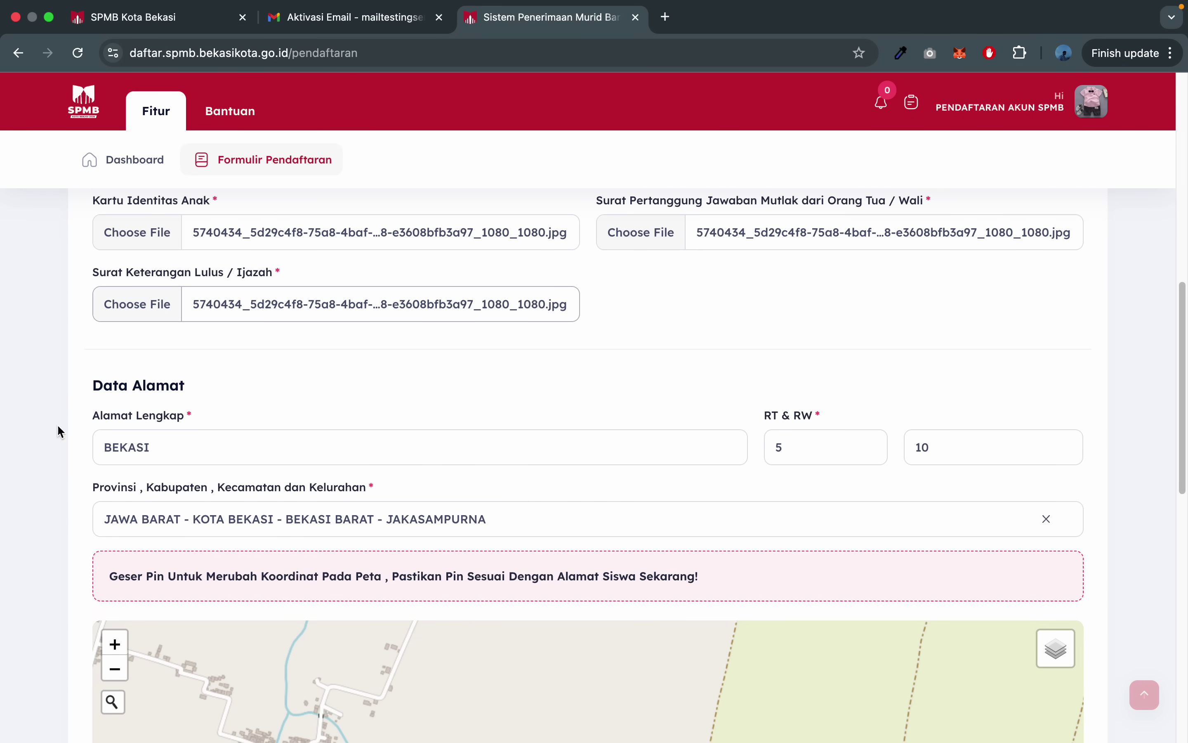
{"action": "scroll", "coordinate": [3, 513], "scroll_direction": "down", "scroll_amount": 6}
{"action": "scroll", "coordinate": [3, 514], "scroll_direction": "down", "scroll_amount": 2}
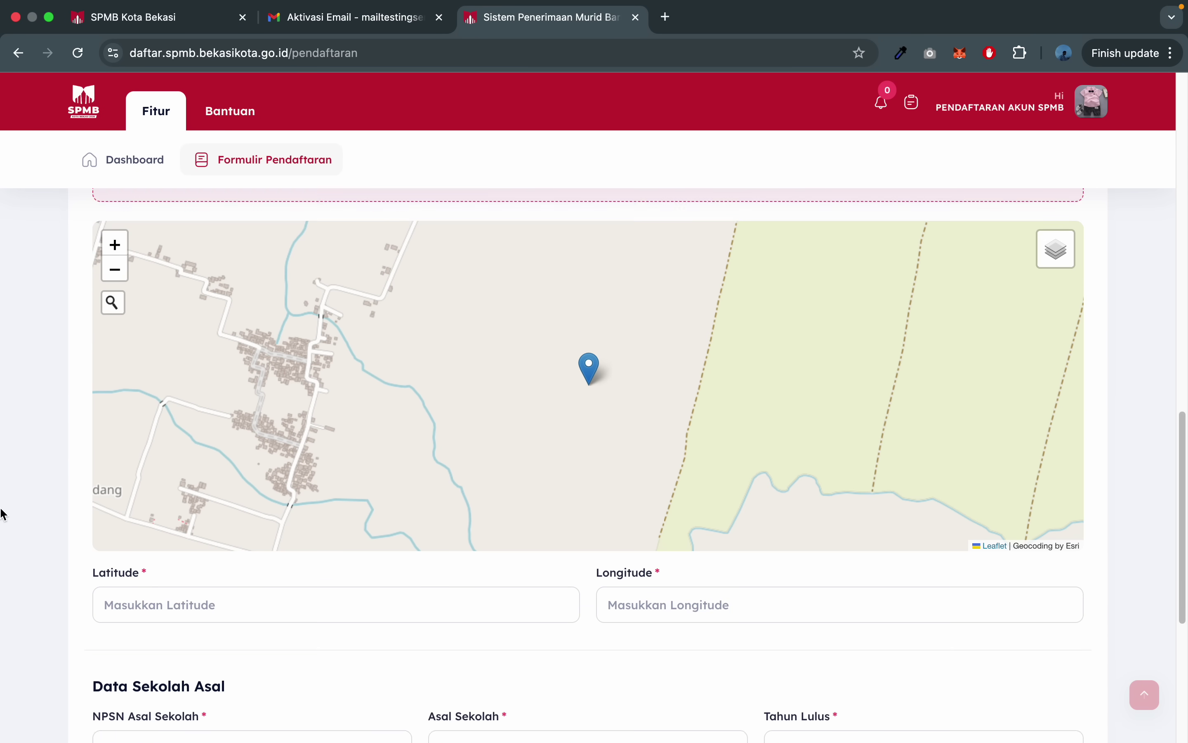
{"action": "scroll", "coordinate": [2, 467], "scroll_direction": "up", "scroll_amount": 2}
{"action": "scroll", "coordinate": [2, 467], "scroll_direction": "up", "scroll_amount": 1}
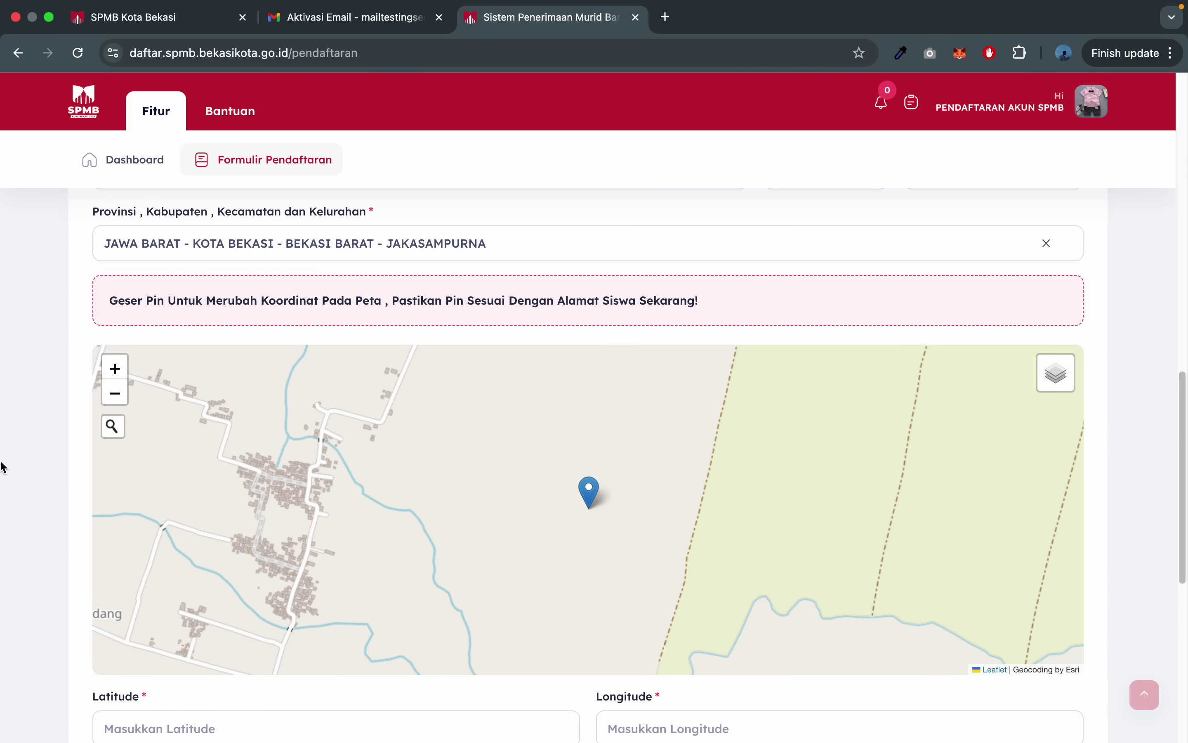
{"action": "scroll", "coordinate": [189, 555], "scroll_direction": "down", "scroll_amount": 2}
{"action": "left_click", "coordinate": [185, 657]}
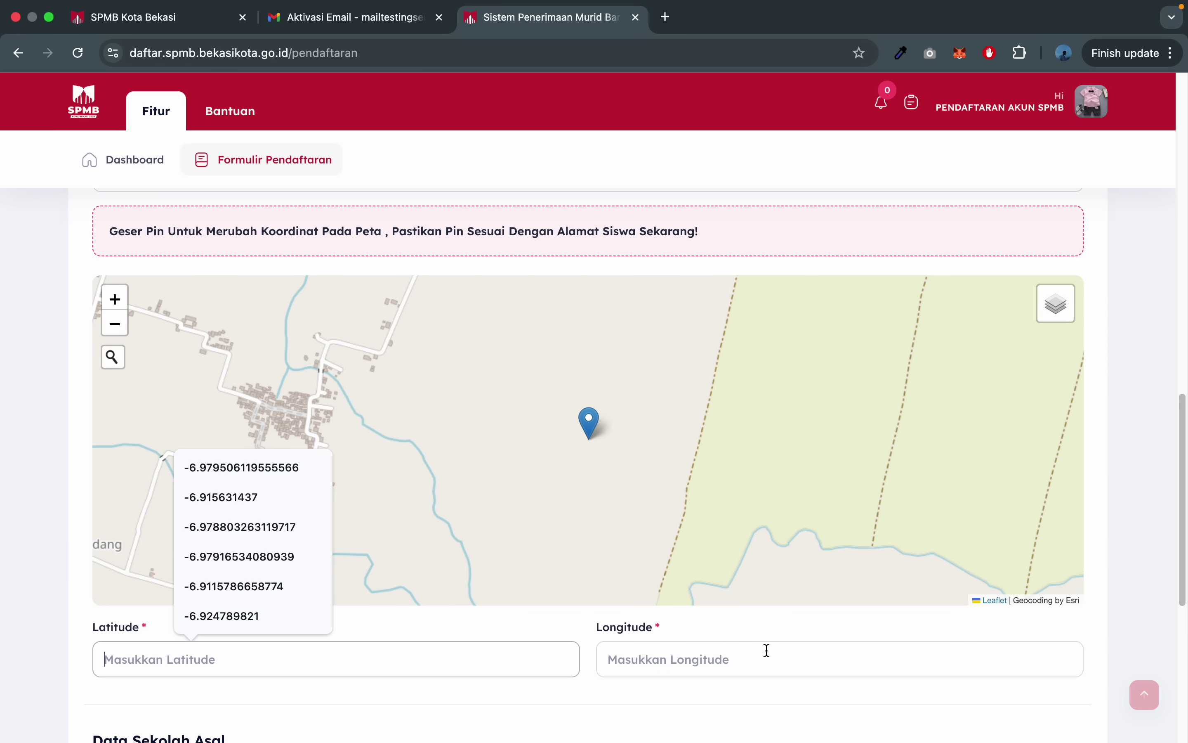
{"action": "left_click", "coordinate": [768, 657]}
{"action": "scroll", "coordinate": [5, 536], "scroll_direction": "up", "scroll_amount": 1}
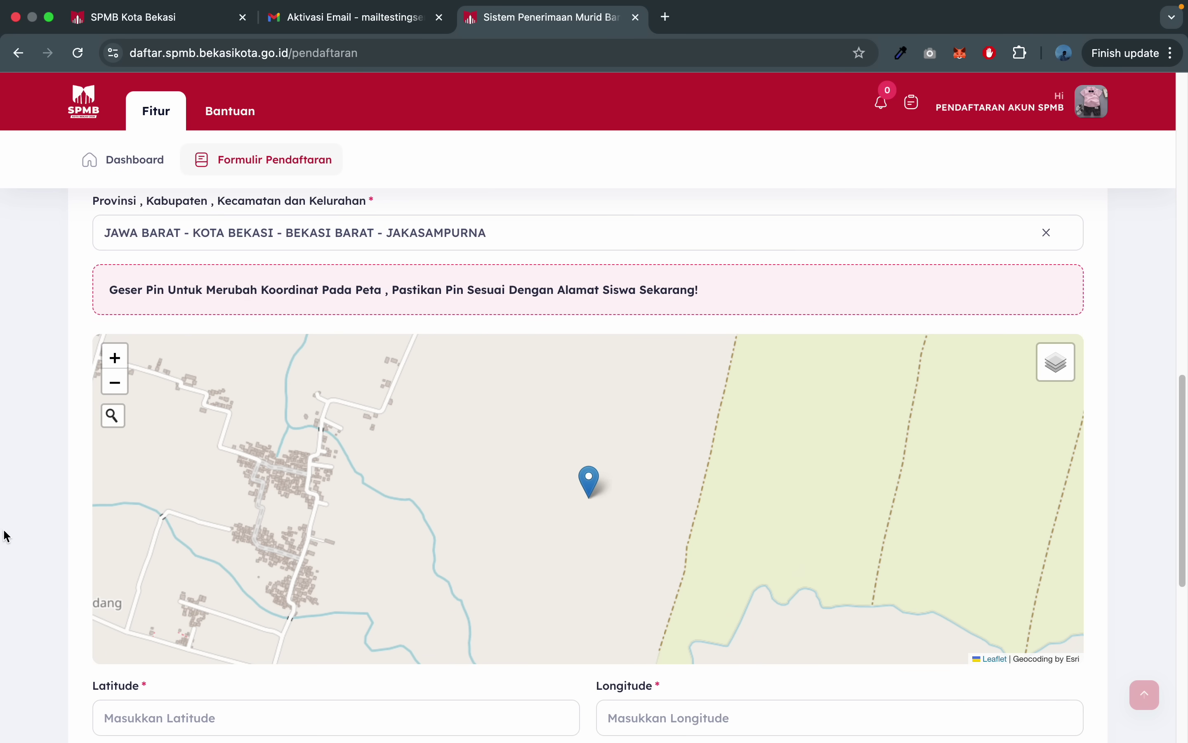
- Search the map for 'bekasi barat' and centre it on the chosen result
{"action": "left_click", "coordinate": [114, 416]}
{"action": "scroll", "coordinate": [11, 446], "scroll_direction": "up", "scroll_amount": 2}
{"action": "scroll", "coordinate": [11, 446], "scroll_direction": "down", "scroll_amount": 1}
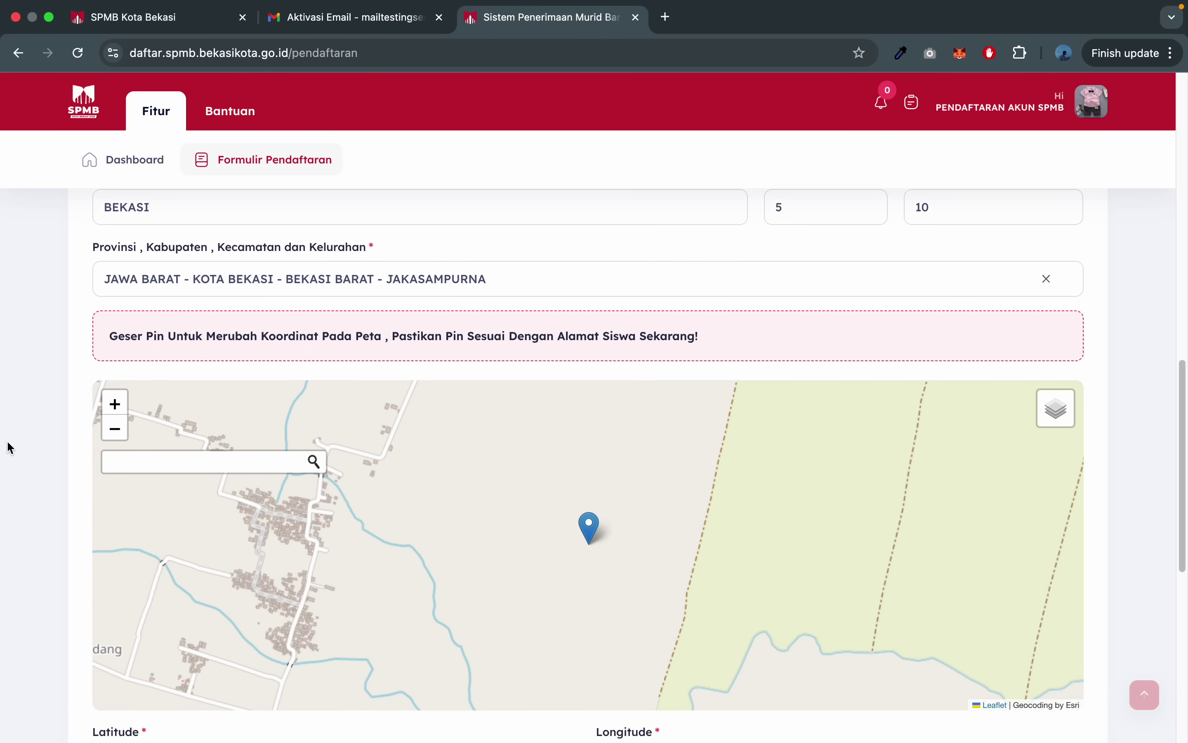
{"action": "left_click", "coordinate": [170, 465]}
{"action": "type", "text": "be"}
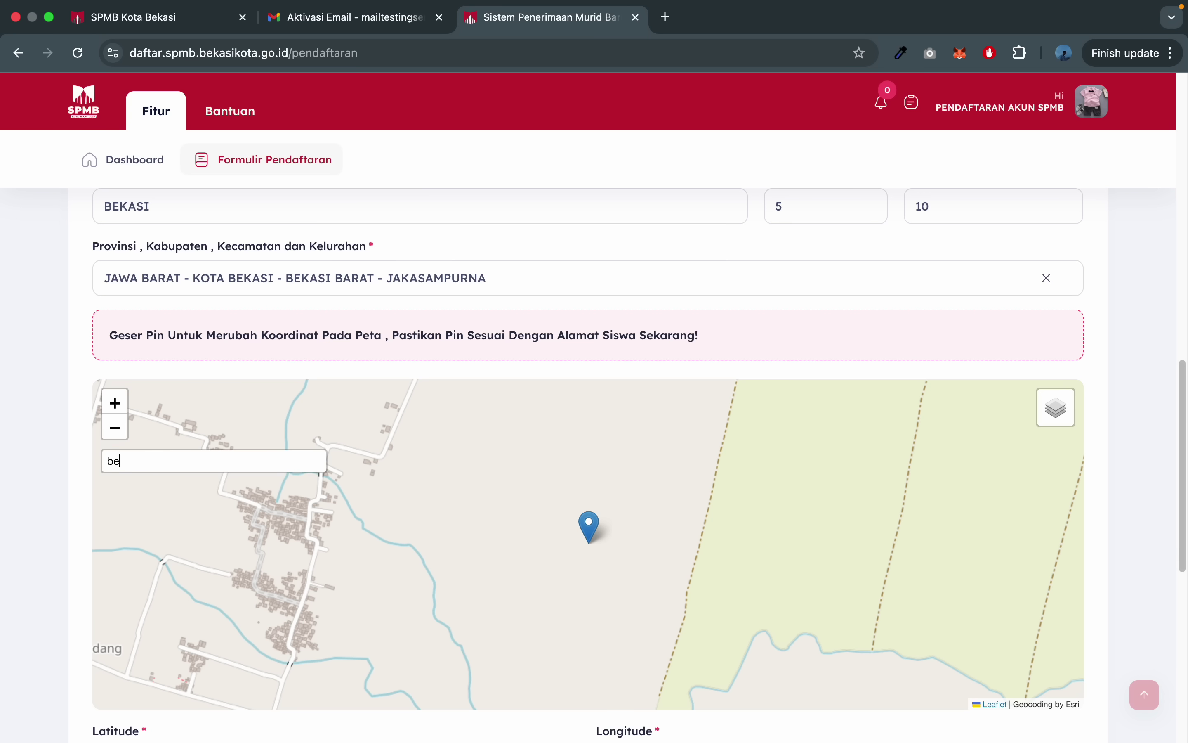
{"action": "type", "text": "kasi tbar"}
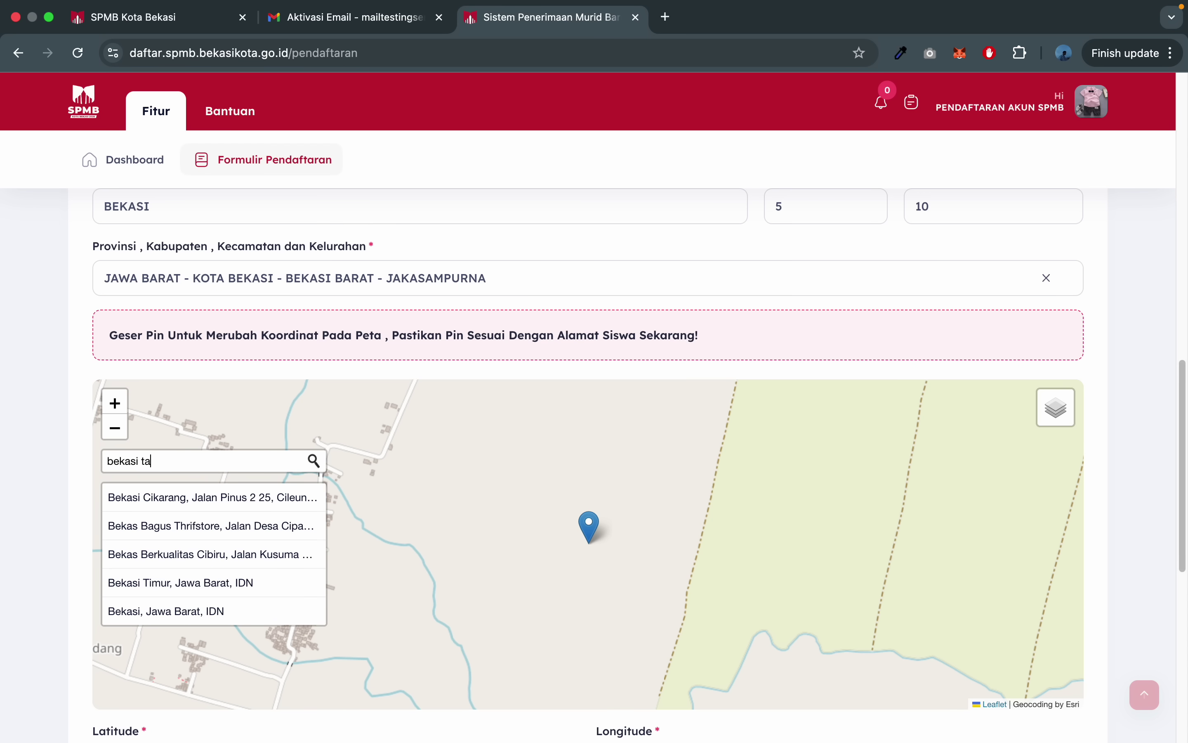
{"action": "key", "text": "BackSpace"}
{"action": "key", "text": "BackSpace"}
{"action": "key", "text": "BackSpace"}
{"action": "key", "text": "BackSpace"}
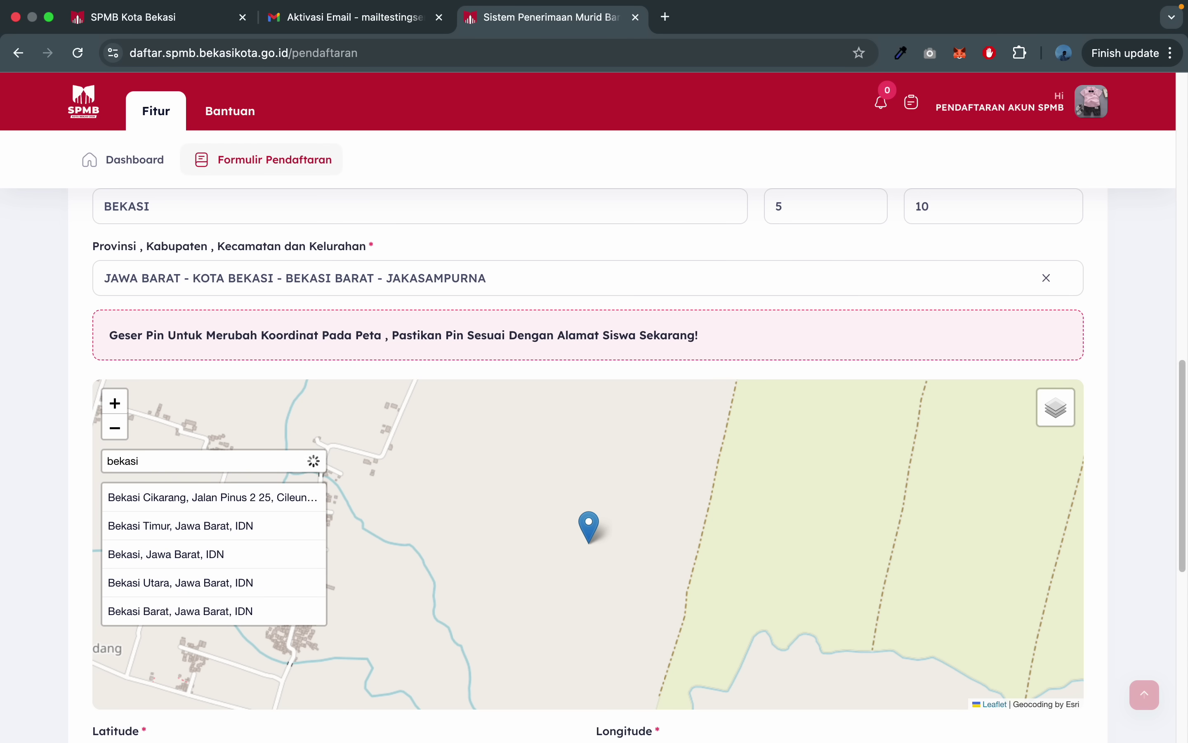
{"action": "type", "text": "barat"}
{"action": "left_click", "coordinate": [204, 498]}
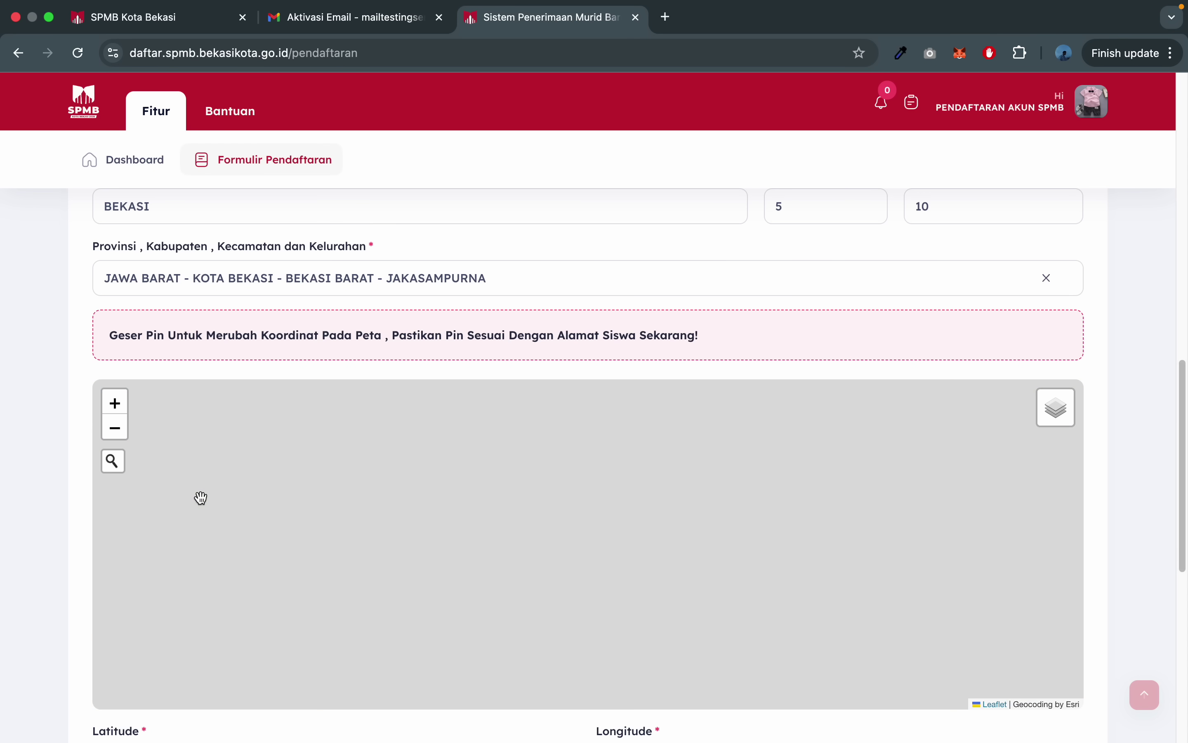
{"action": "scroll", "coordinate": [8, 563], "scroll_direction": "down", "scroll_amount": 2}
{"action": "scroll", "coordinate": [7, 560], "scroll_direction": "down", "scroll_amount": 1}
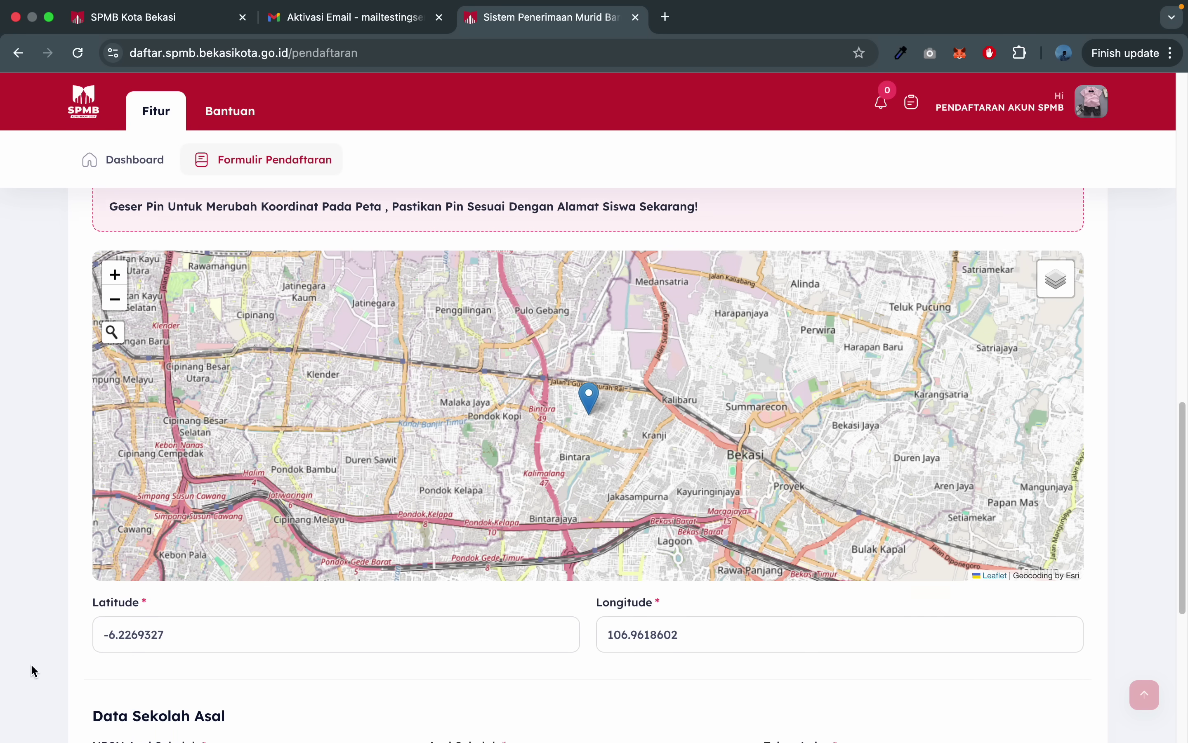
{"action": "scroll", "coordinate": [31, 663], "scroll_direction": "down", "scroll_amount": 1}
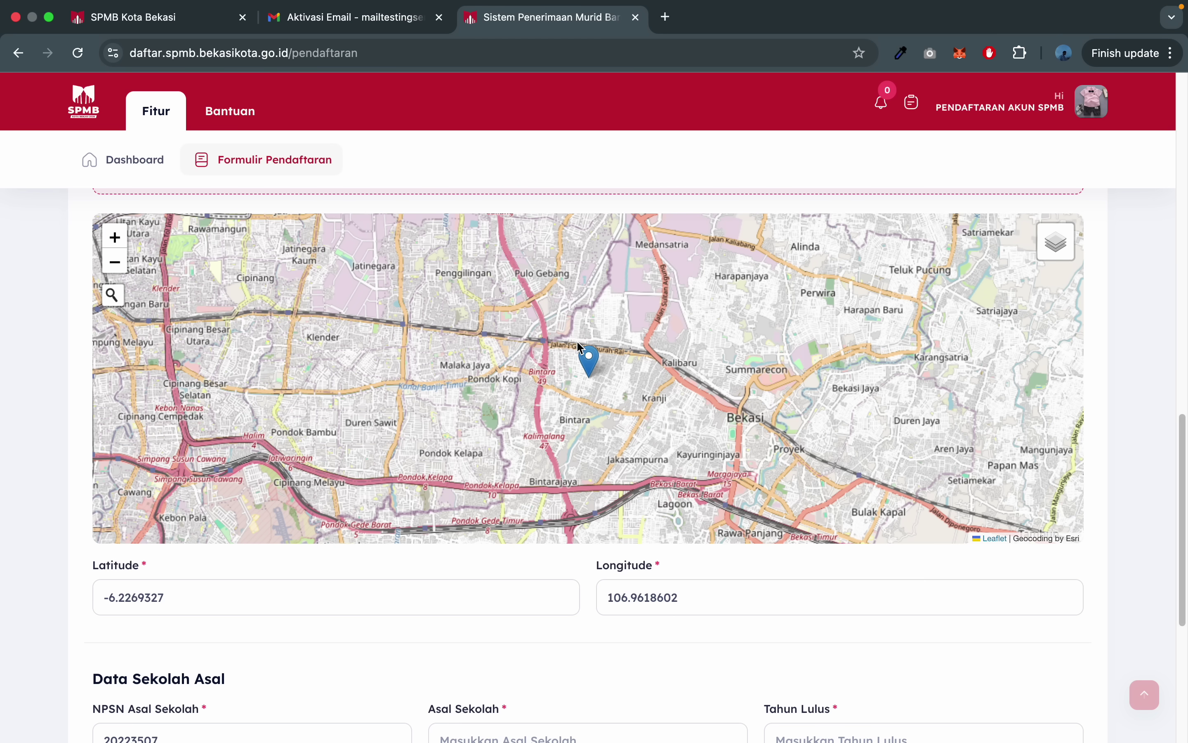
{"action": "left_click", "coordinate": [592, 362]}
{"action": "mouse_move", "coordinate": [591, 362]}
{"action": "left_mouse_down"}
{"action": "mouse_move", "coordinate": [575, 355]}
{"action": "mouse_move", "coordinate": [584, 339]}
{"action": "mouse_move", "coordinate": [550, 351]}
{"action": "mouse_move", "coordinate": [561, 360]}
{"action": "left_mouse_up"}
{"action": "double_click", "coordinate": [596, 358]}
{"action": "double_click", "coordinate": [591, 418]}
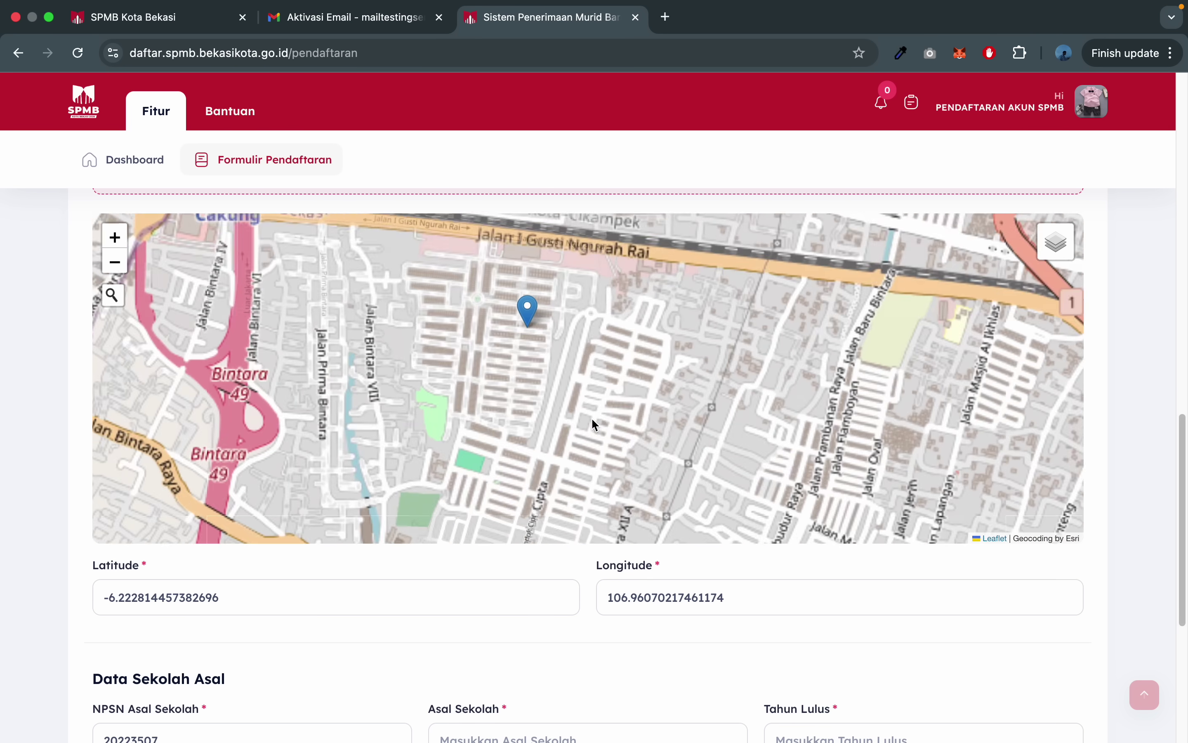
{"action": "double_click", "coordinate": [541, 305]}
{"action": "left_click", "coordinate": [513, 287]}
{"action": "left_click_drag", "start_coordinate": [512, 288], "coordinate": [568, 260]}
{"action": "scroll", "coordinate": [18, 495], "scroll_direction": "down", "scroll_amount": 5}
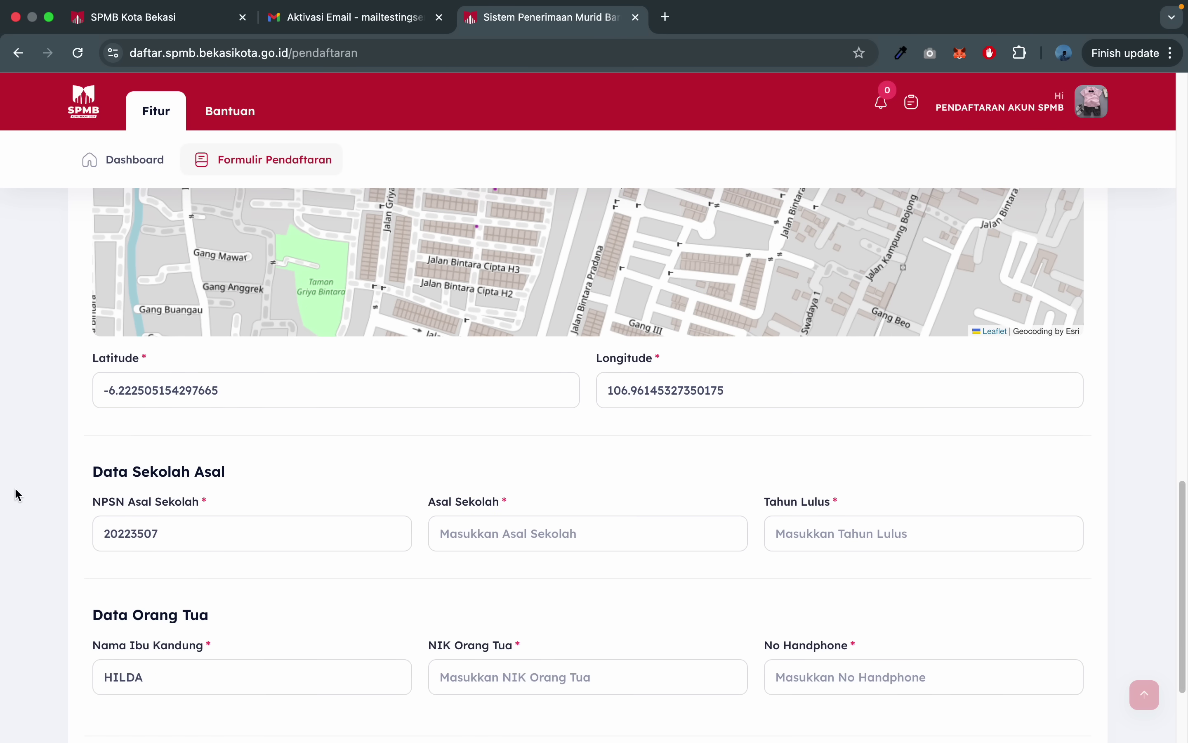
{"action": "scroll", "coordinate": [18, 495], "scroll_direction": "down", "scroll_amount": 1}
- Enter 'SDN 1' as Asal Sekolah and 2020 as Tahun Lulus
{"action": "left_click", "coordinate": [490, 528]}
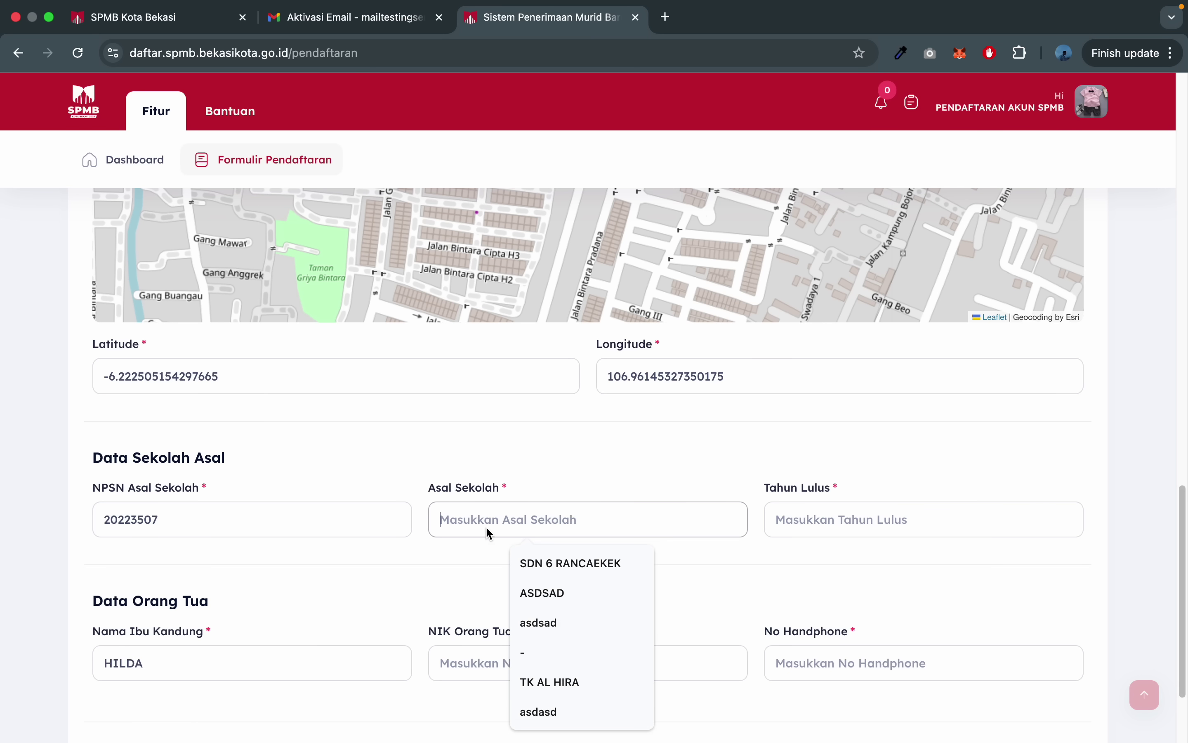
{"action": "key", "text": "Caps_Lock"}
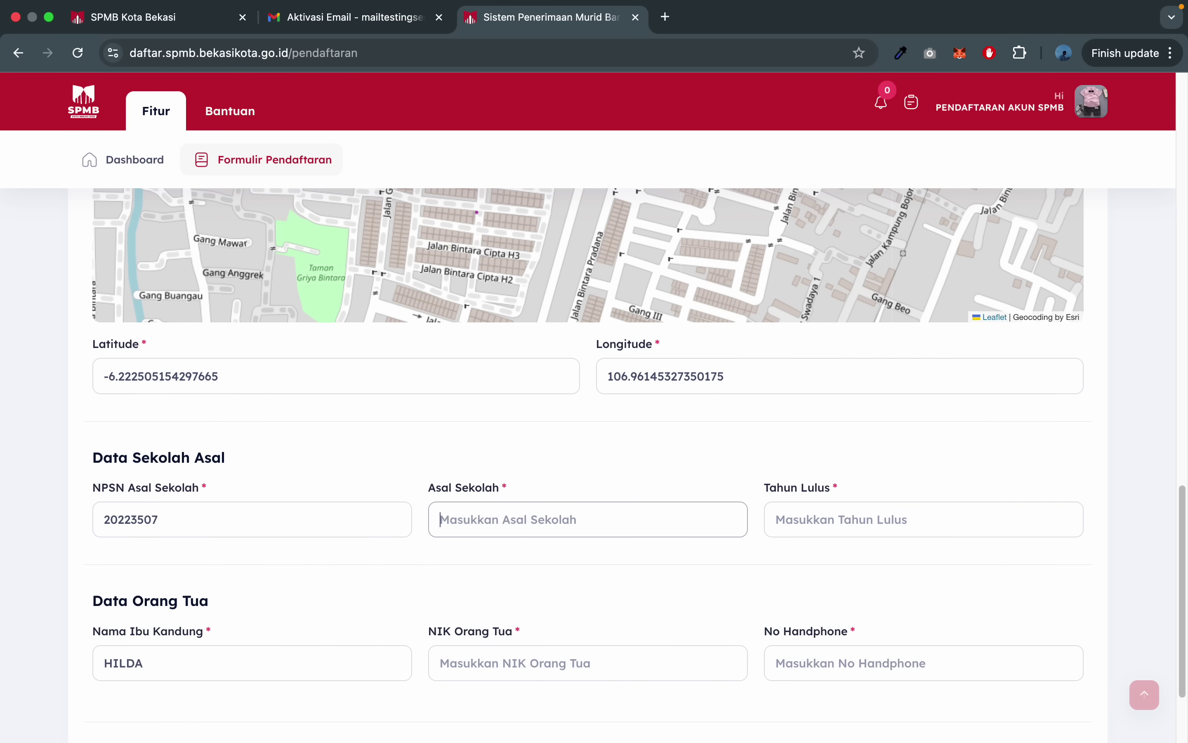
{"action": "type", "text": "SDN 1"}
{"action": "key", "text": "Tab"}
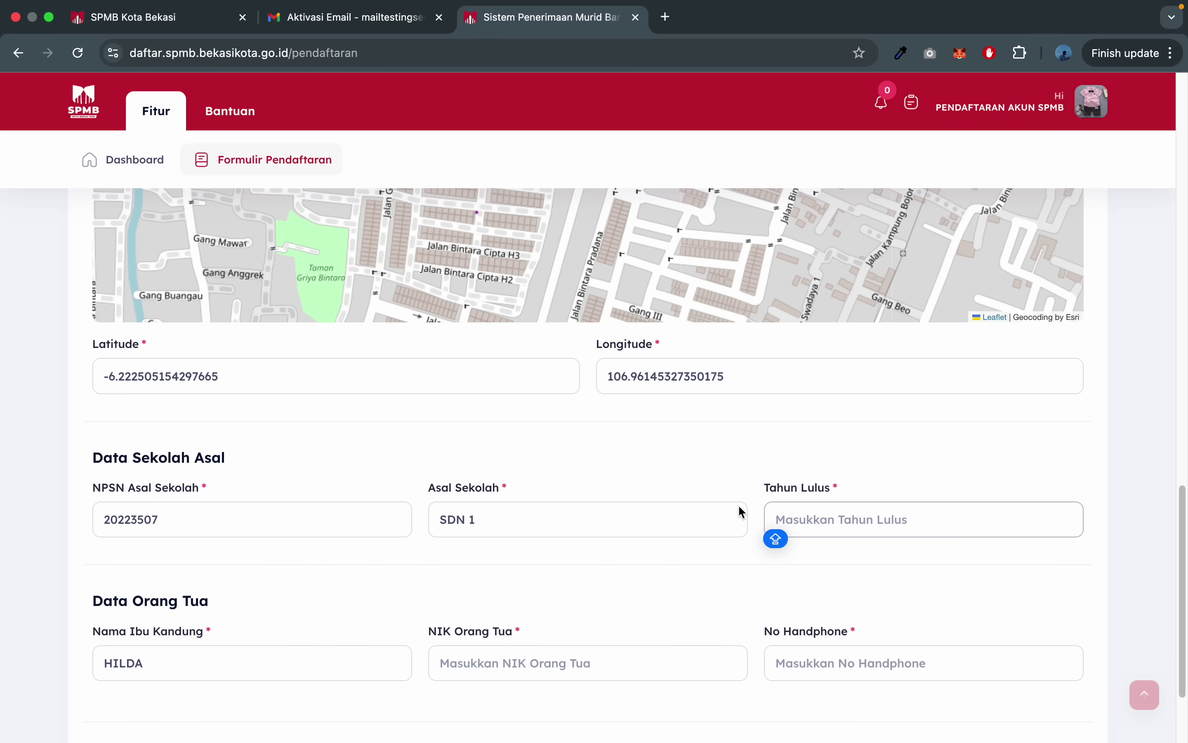
{"action": "type", "text": "2020"}
{"action": "key", "text": "BackSpace"}
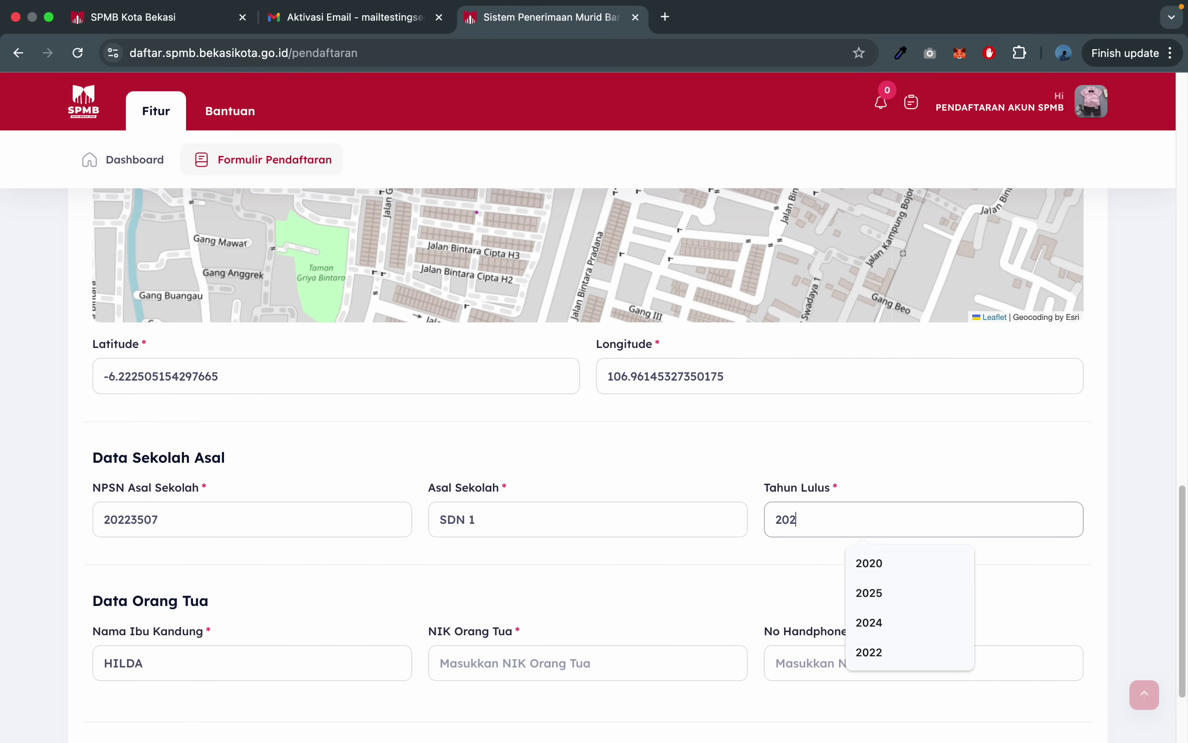
{"action": "type", "text": "0"}
{"action": "scroll", "coordinate": [320, 560], "scroll_direction": "down", "scroll_amount": 3}
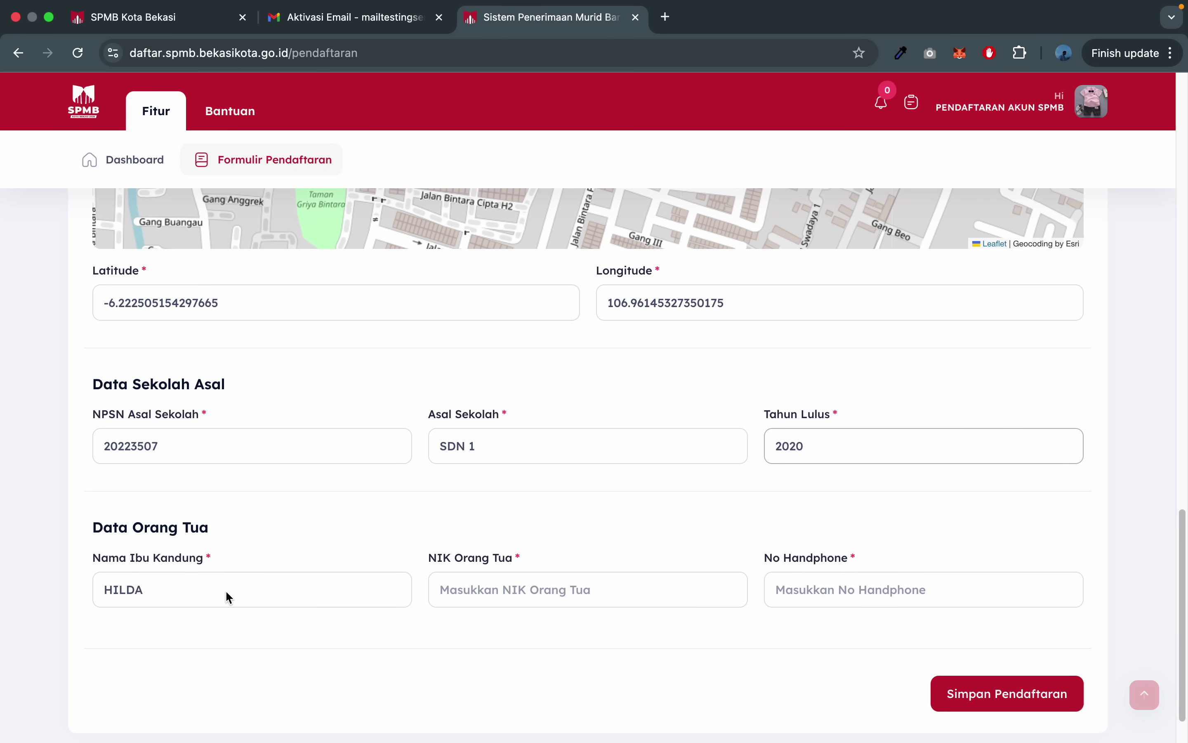
{"action": "left_click", "coordinate": [110, 570]}
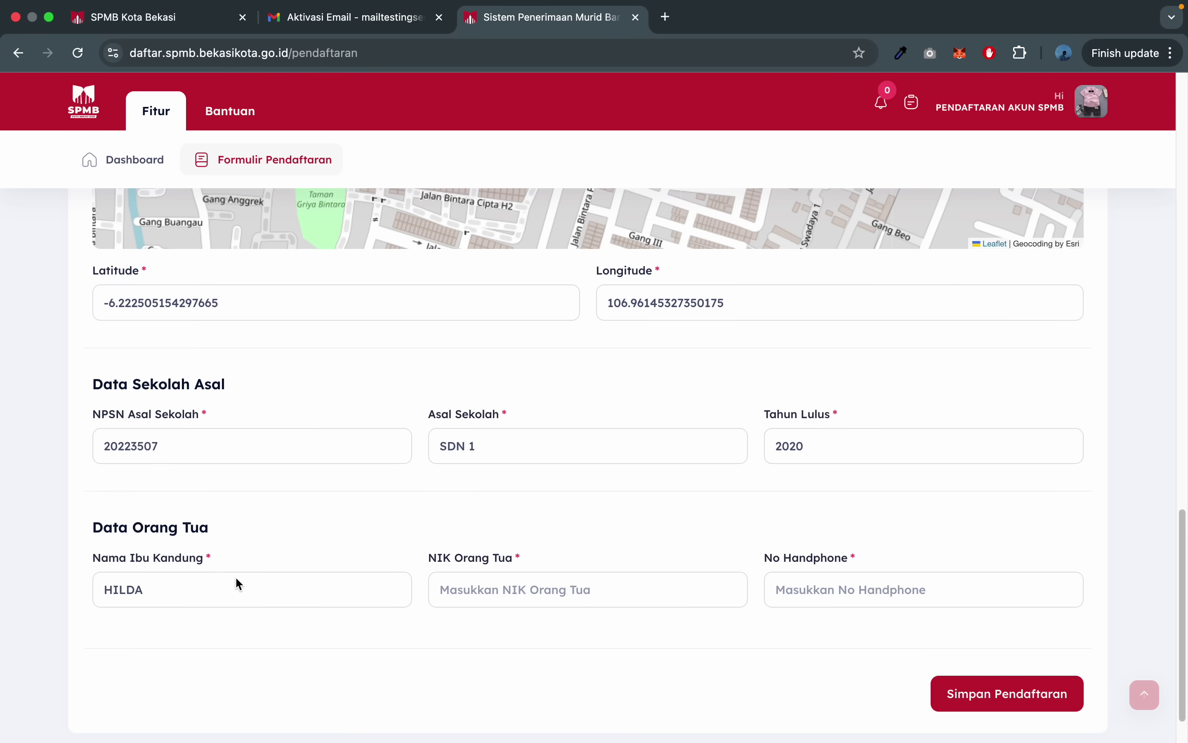
- Fill the parent's NIK from a saved suggestion and enter the parent's phone number
{"action": "left_click", "coordinate": [536, 589]}
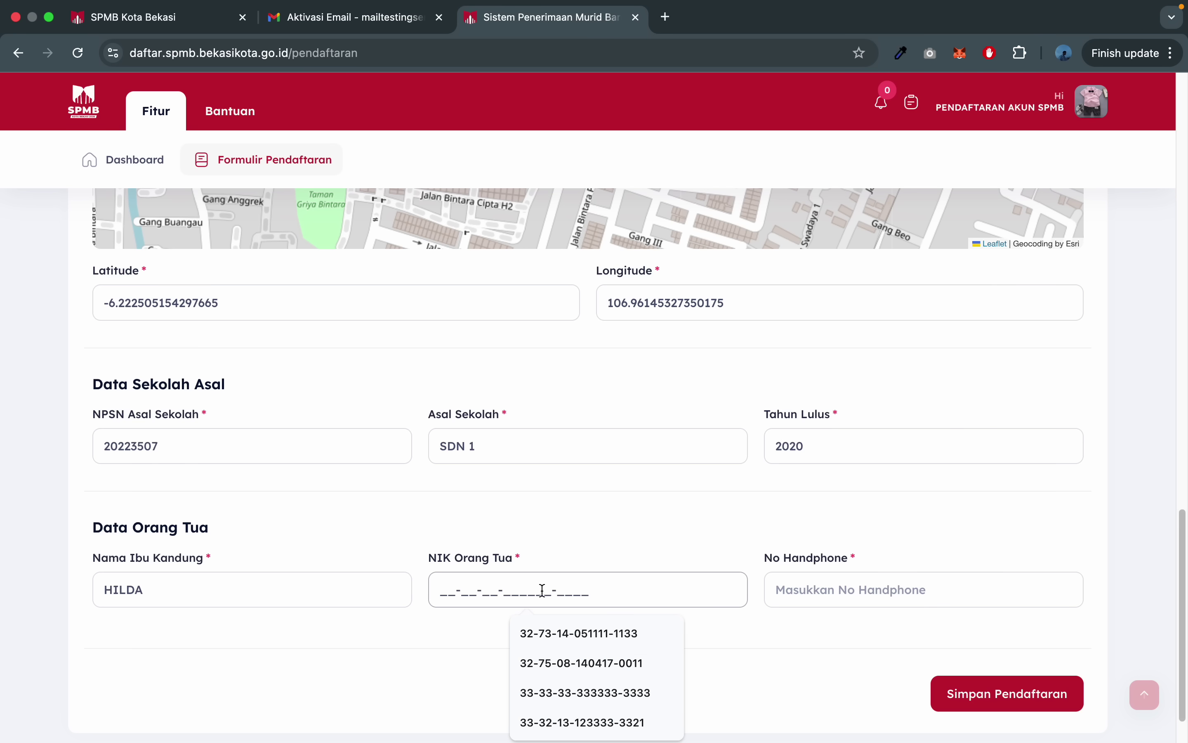
{"action": "left_click", "coordinate": [565, 623]}
{"action": "left_click", "coordinate": [851, 593]}
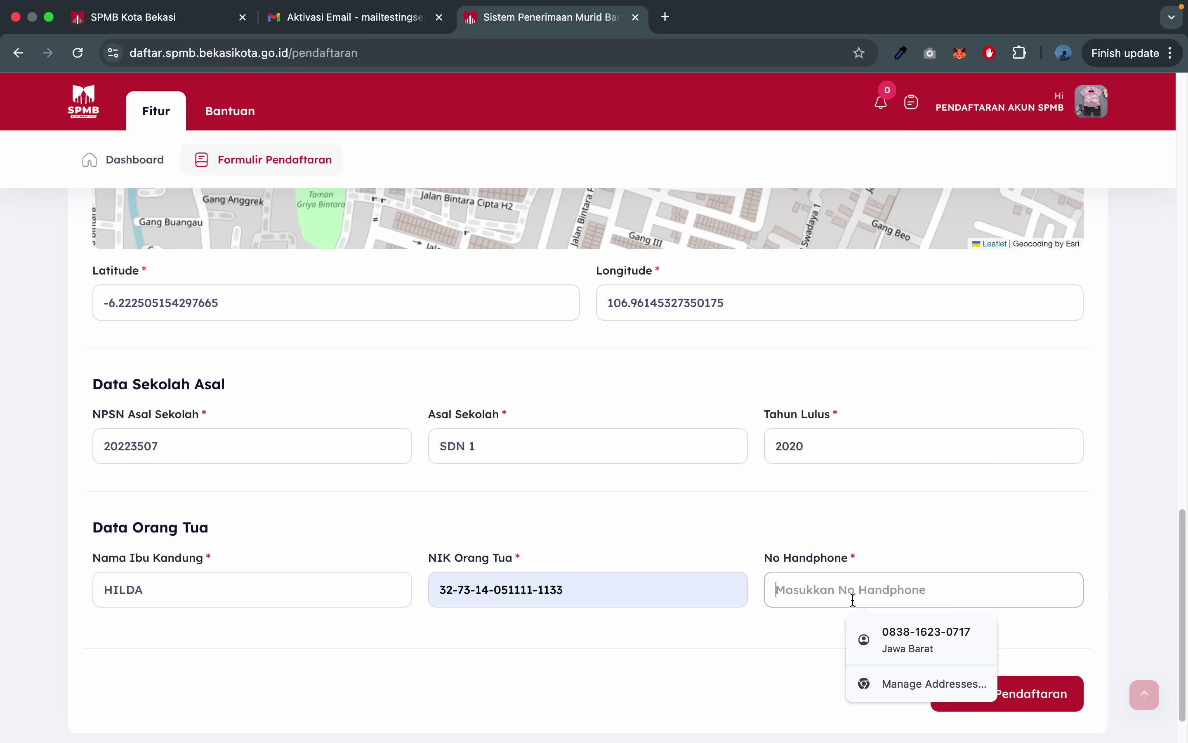
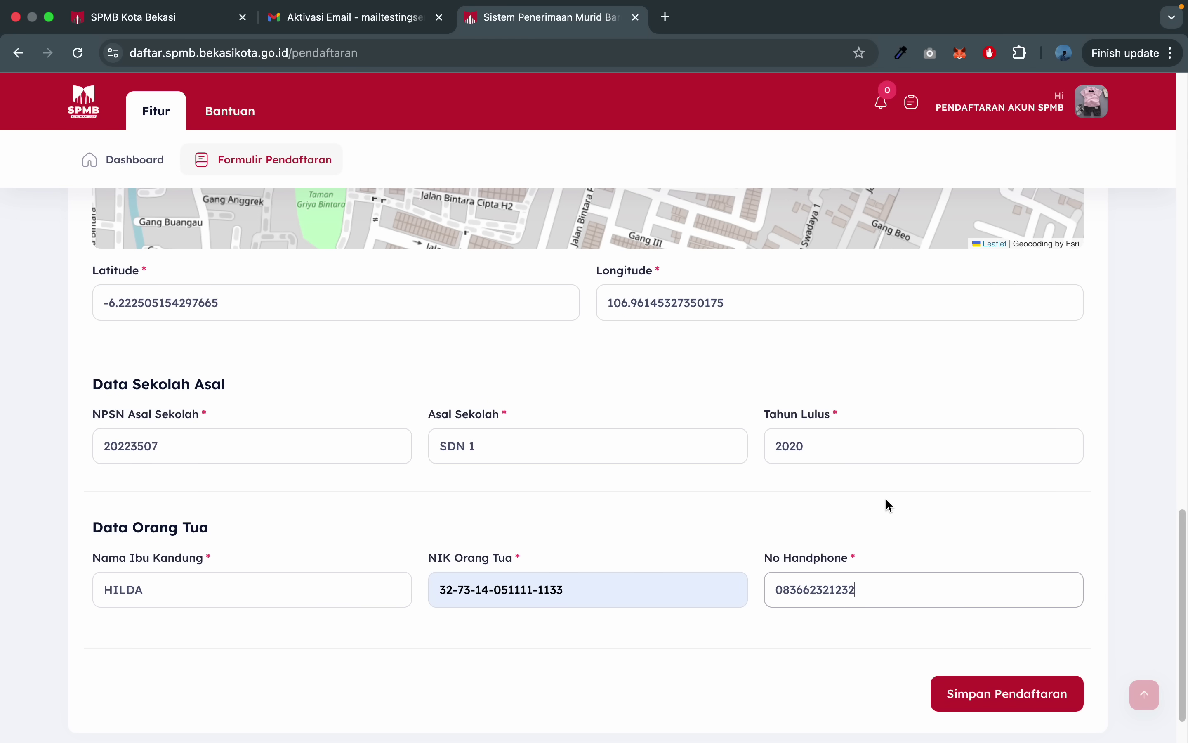
{"action": "left_click", "coordinate": [886, 500]}
- Save the registration with Simpan Pendaftaran and dismiss the confirmation
{"action": "scroll", "coordinate": [886, 497], "scroll_direction": "up", "scroll_amount": 20}
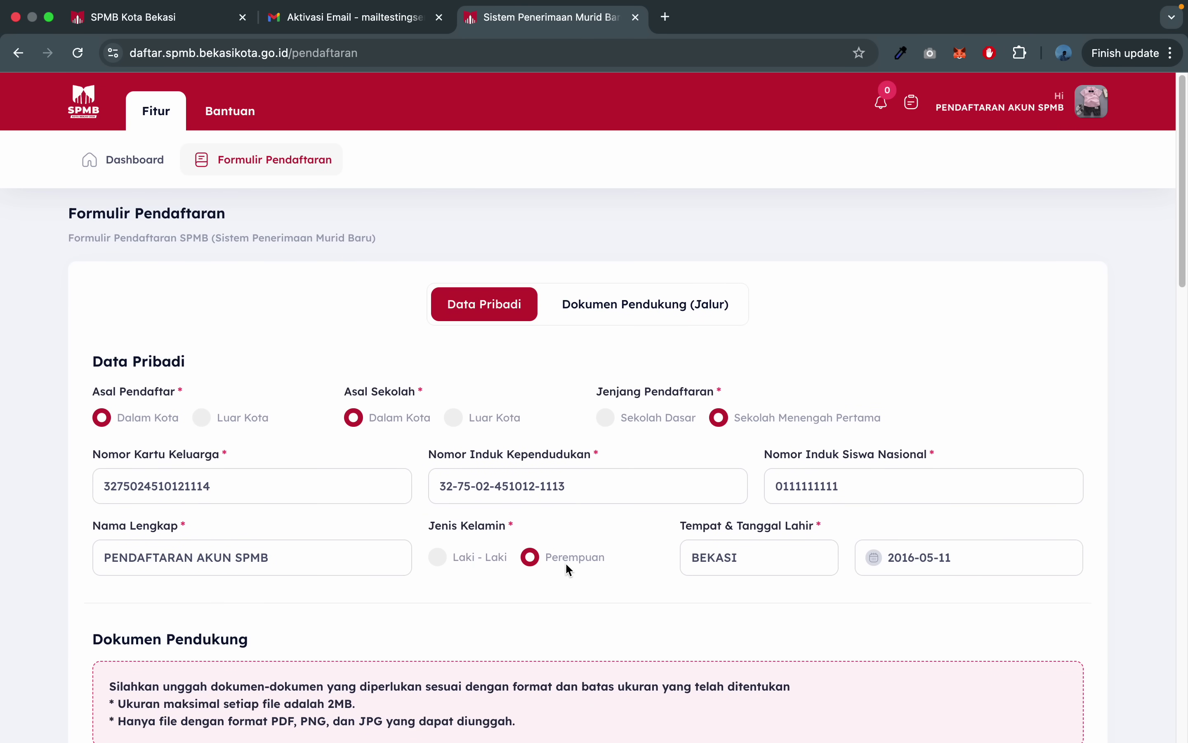
{"action": "scroll", "coordinate": [569, 569], "scroll_direction": "down", "scroll_amount": 20}
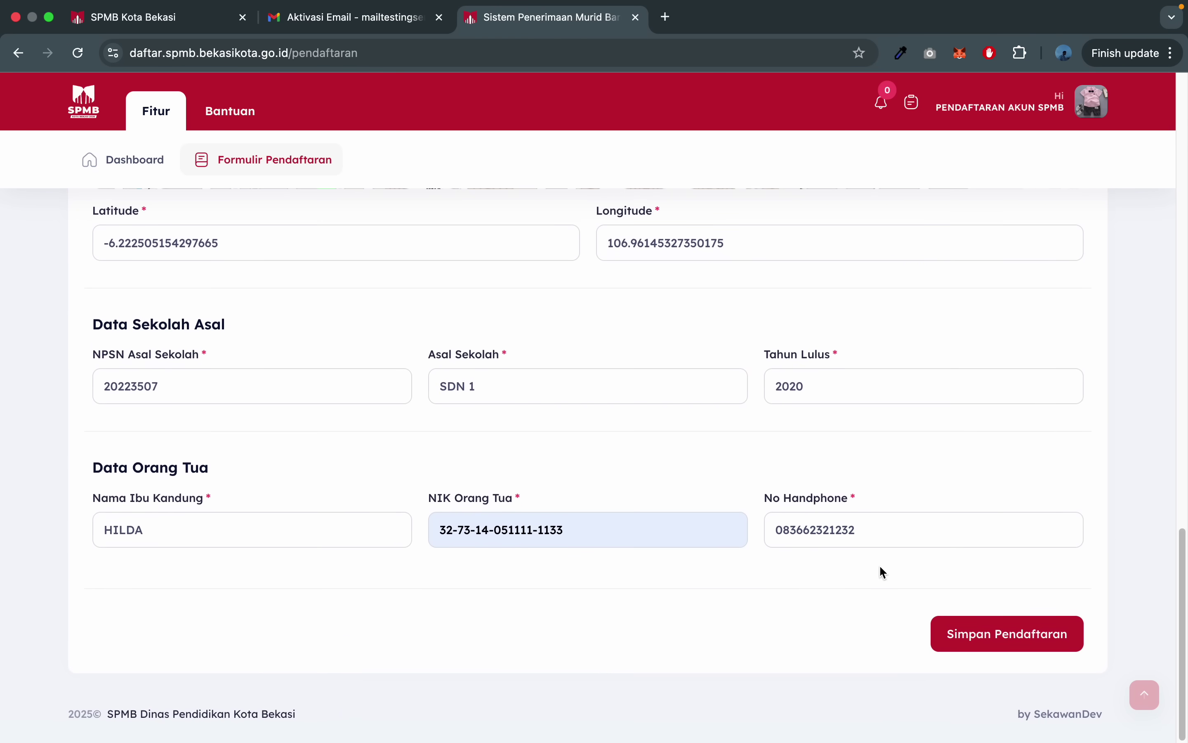
{"action": "left_click", "coordinate": [1012, 644]}
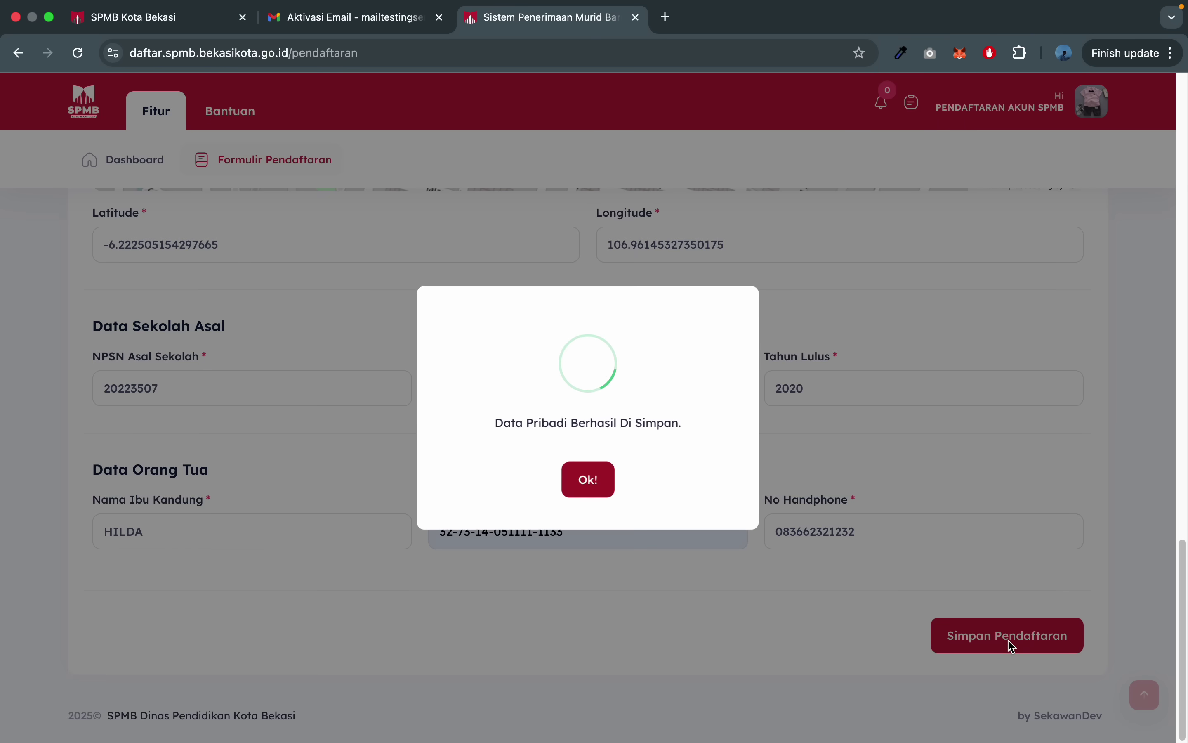
{"action": "left_click_drag", "start_coordinate": [493, 428], "coordinate": [701, 421]}
{"action": "left_click", "coordinate": [688, 425]}
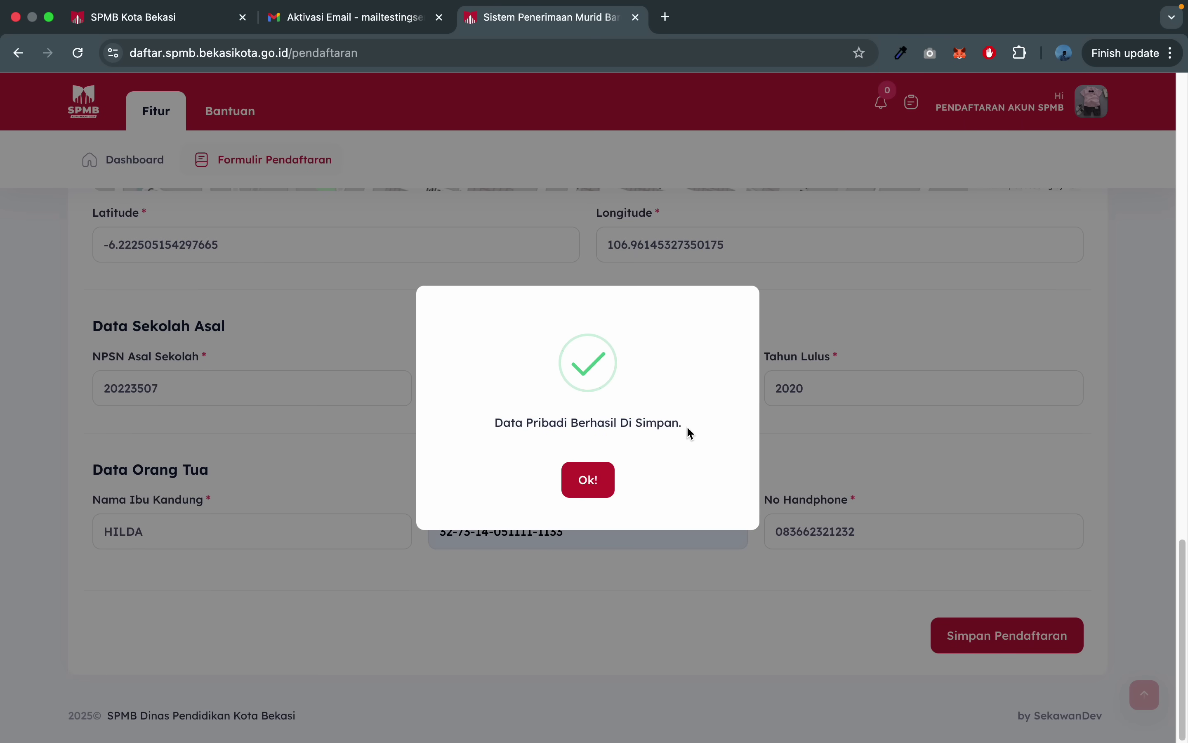
{"action": "left_click", "coordinate": [595, 479]}
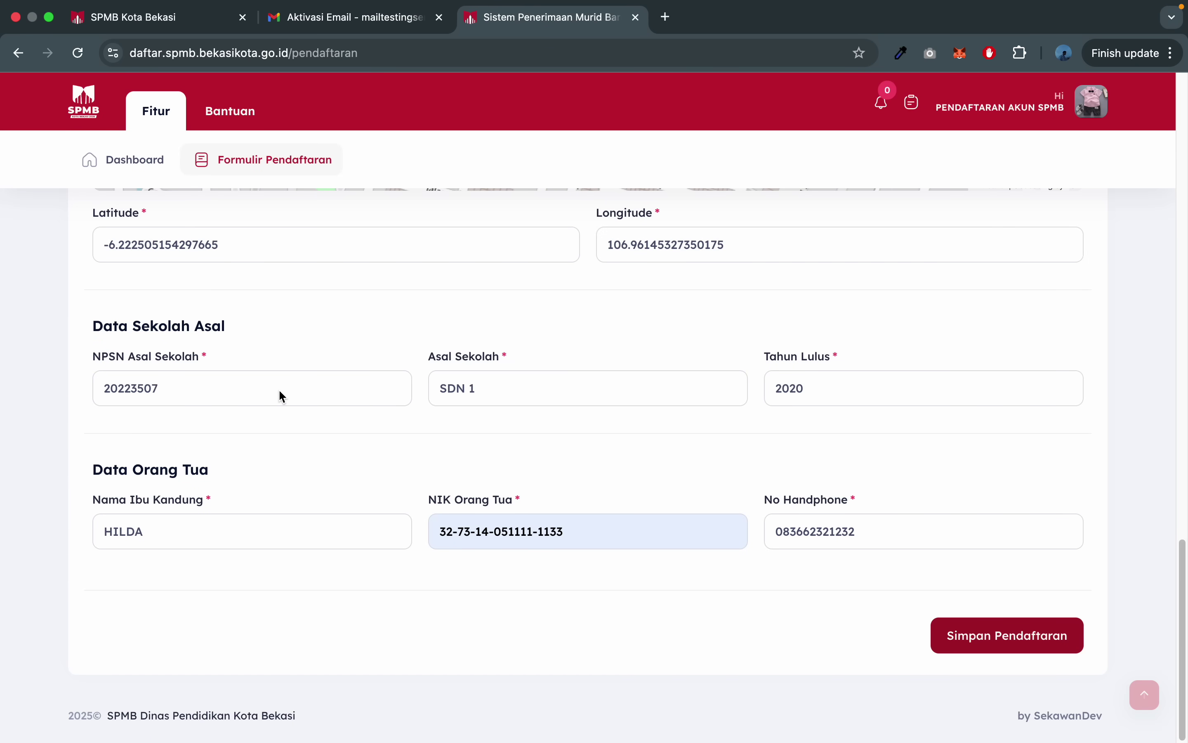
{"action": "scroll", "coordinate": [11, 410], "scroll_direction": "up", "scroll_amount": 20}
{"action": "scroll", "coordinate": [11, 410], "scroll_direction": "down", "scroll_amount": 5}
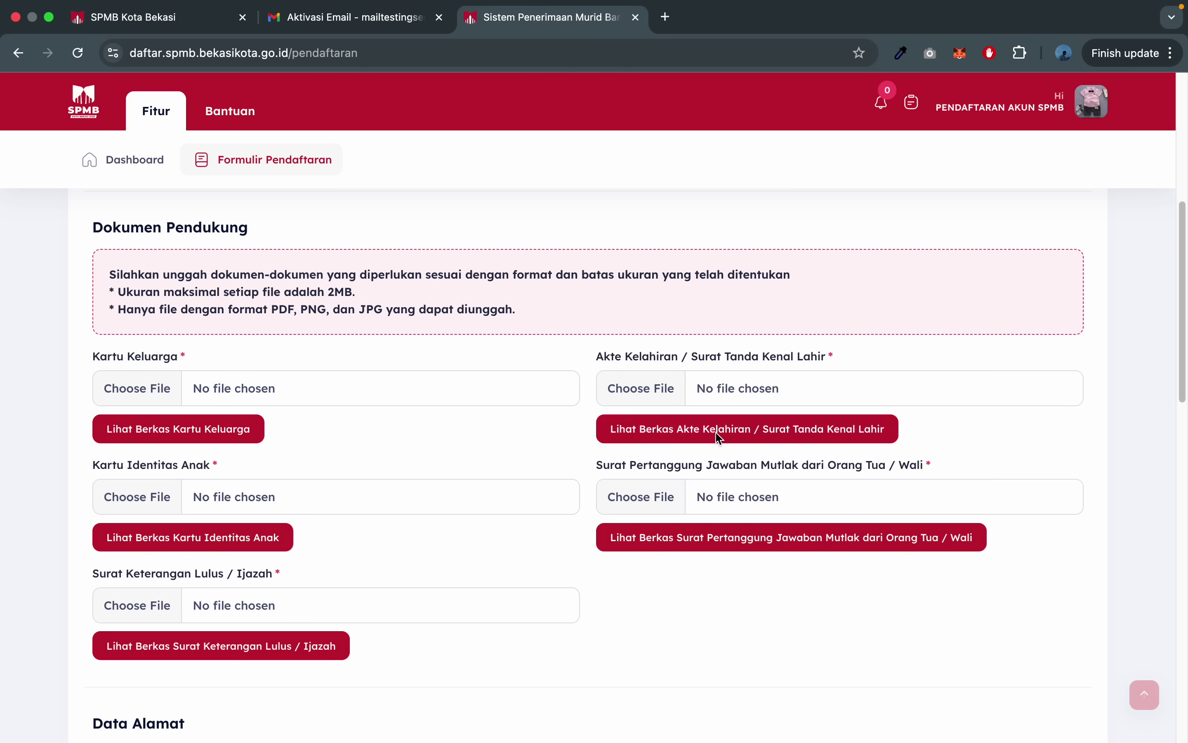
{"action": "scroll", "coordinate": [238, 641], "scroll_direction": "down", "scroll_amount": 2}
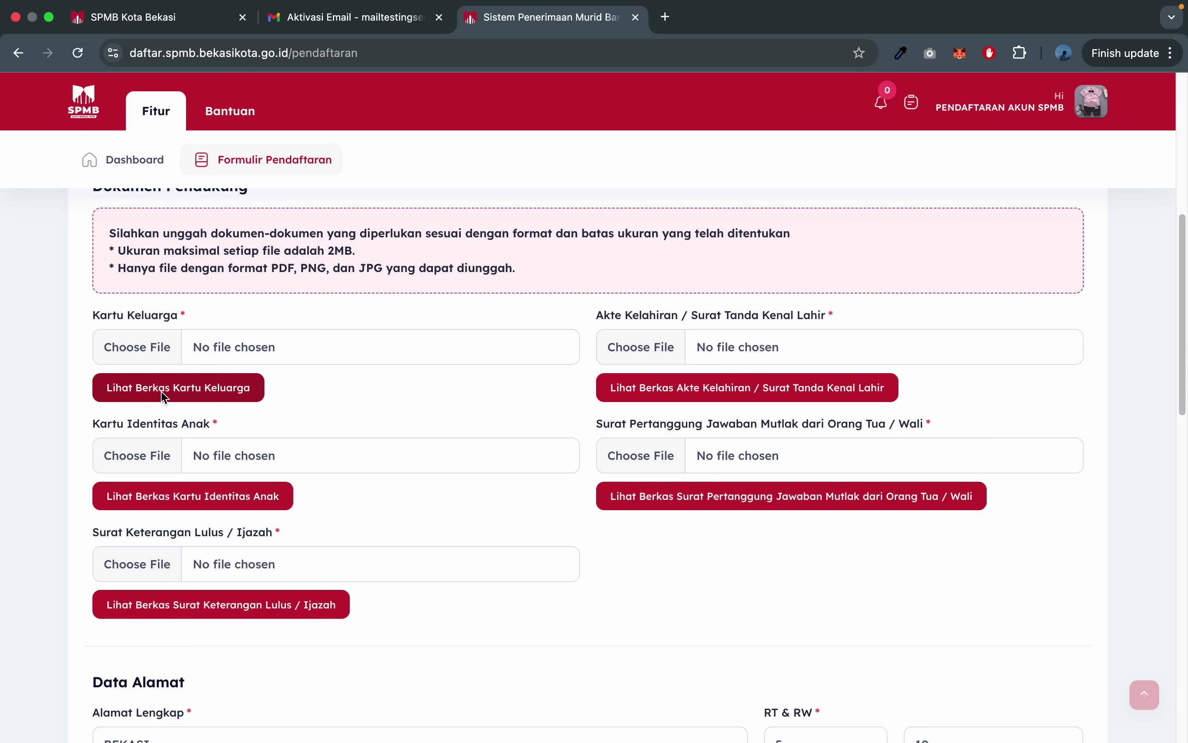
{"action": "left_click", "coordinate": [204, 388]}
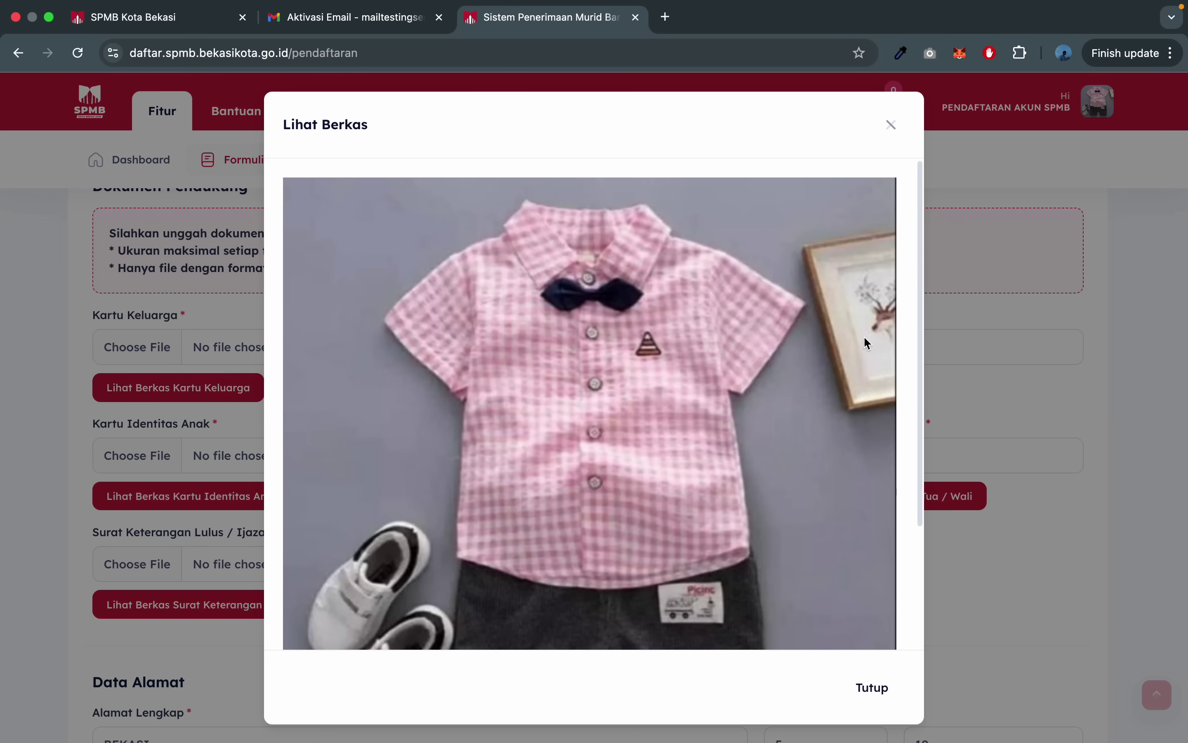
{"action": "left_click", "coordinate": [895, 127]}
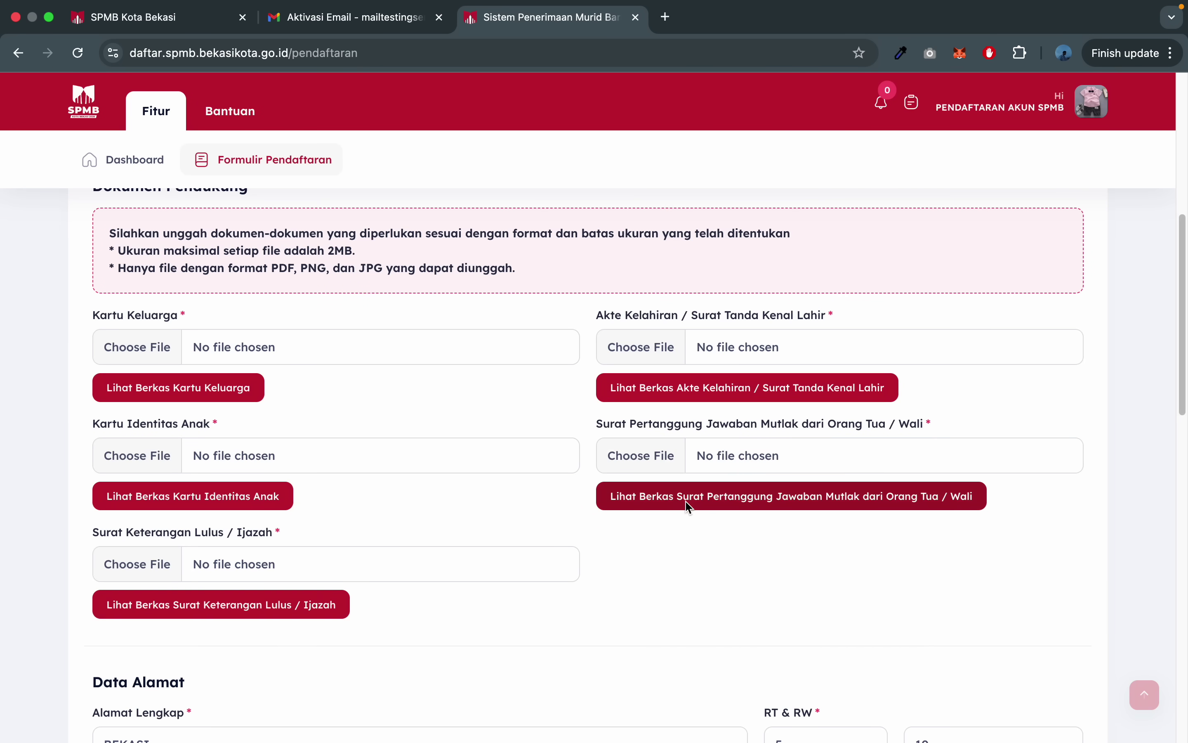
{"action": "scroll", "coordinate": [685, 501], "scroll_direction": "down", "scroll_amount": 3}
{"action": "scroll", "coordinate": [628, 529], "scroll_direction": "up", "scroll_amount": 15}
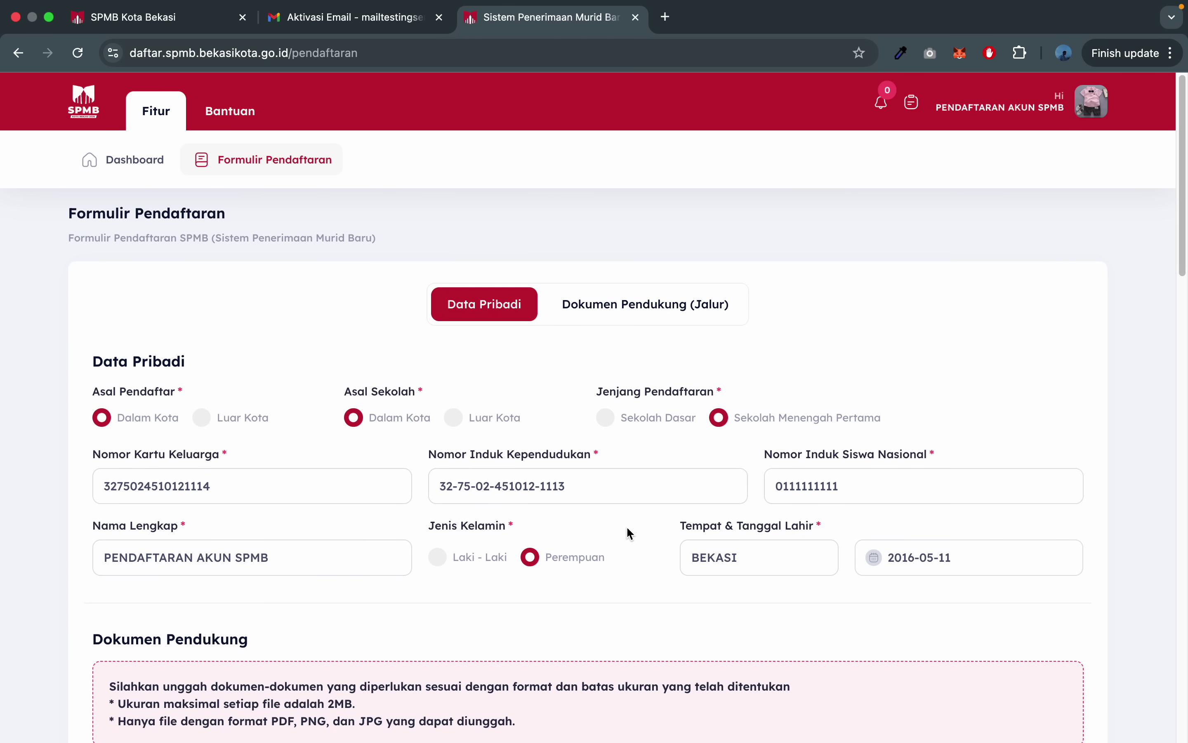
{"action": "scroll", "coordinate": [631, 533], "scroll_direction": "down", "scroll_amount": 8}
{"action": "scroll", "coordinate": [630, 534], "scroll_direction": "up", "scroll_amount": 7}
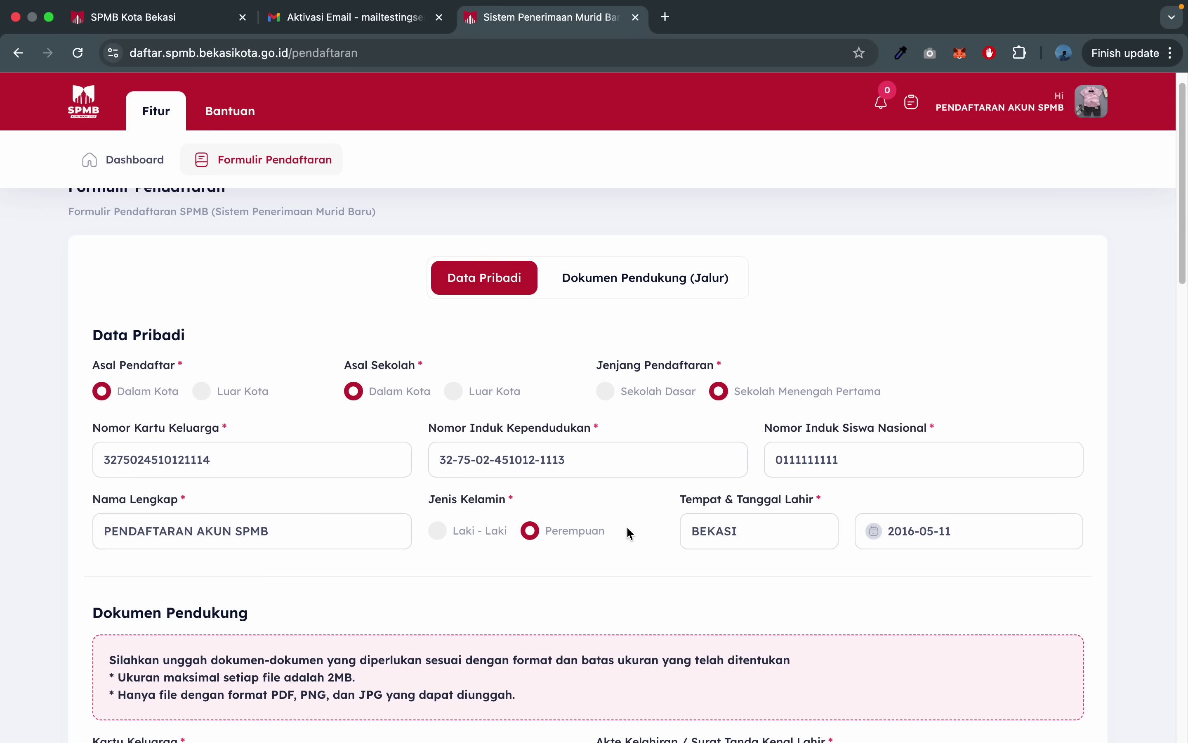
- Open Dokumen Pendukung (Jalur), briefly return to Data Pribadi, then go back
{"action": "left_click", "coordinate": [644, 284]}
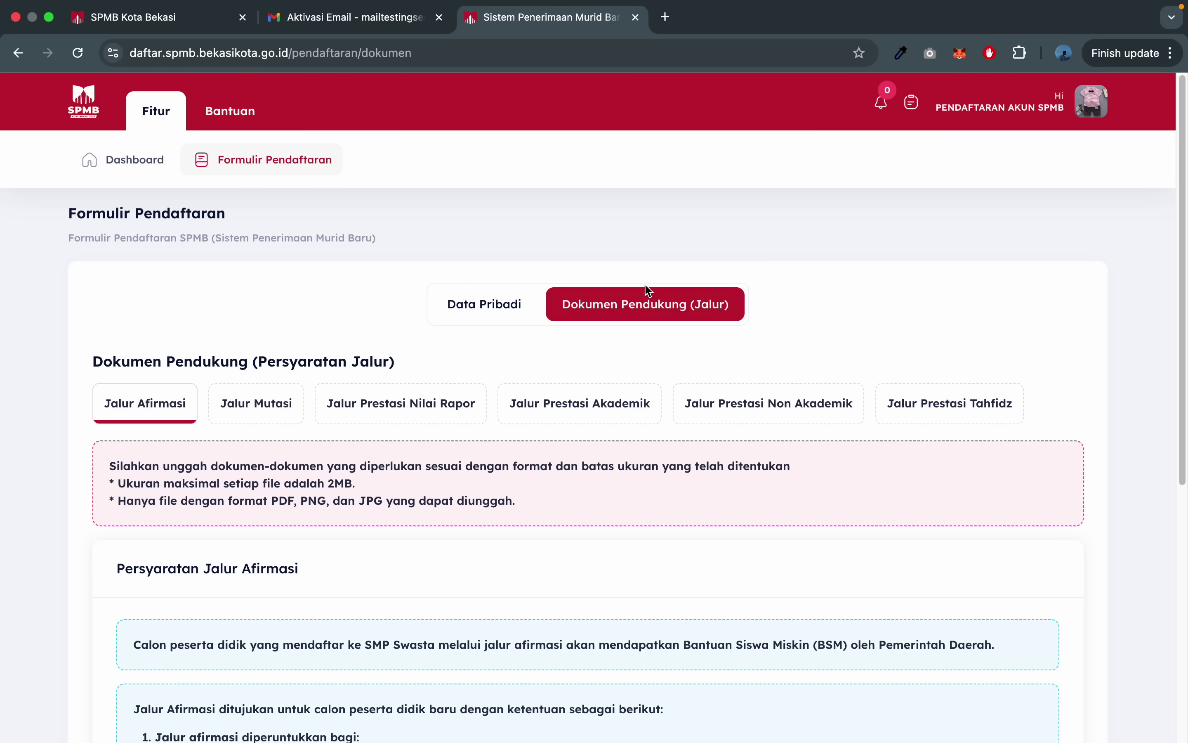
{"action": "scroll", "coordinate": [432, 477], "scroll_direction": "down", "scroll_amount": 1}
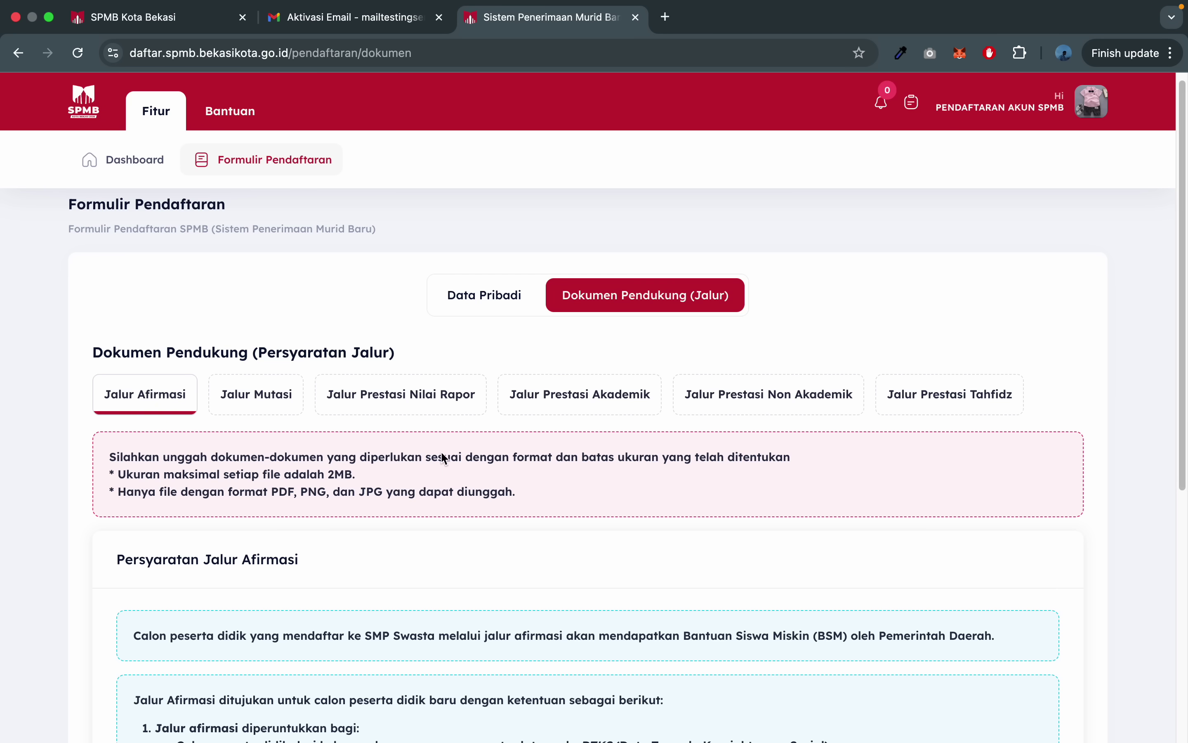
{"action": "left_click", "coordinate": [478, 298]}
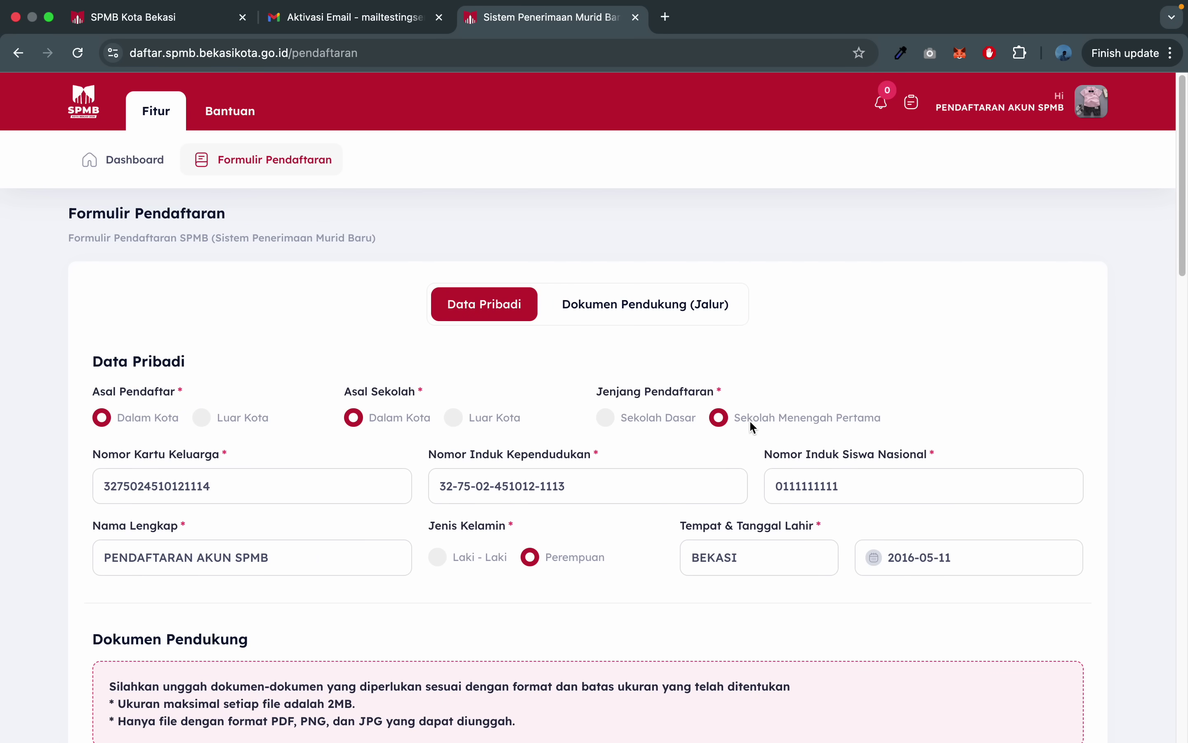
{"action": "left_click", "coordinate": [702, 310]}
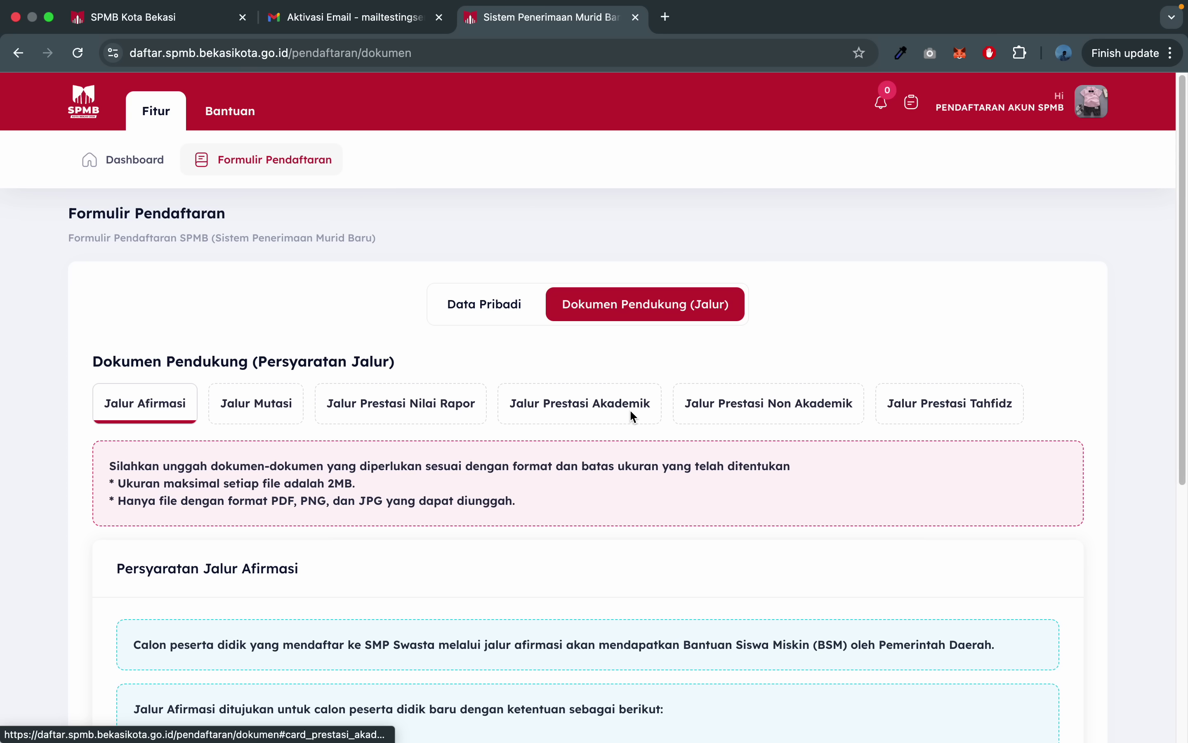
- Scroll through the Jalur Afirmasi requirements down to the empty Dokumen Afirmasi upload
{"action": "scroll", "coordinate": [633, 417], "scroll_direction": "down", "scroll_amount": 5}
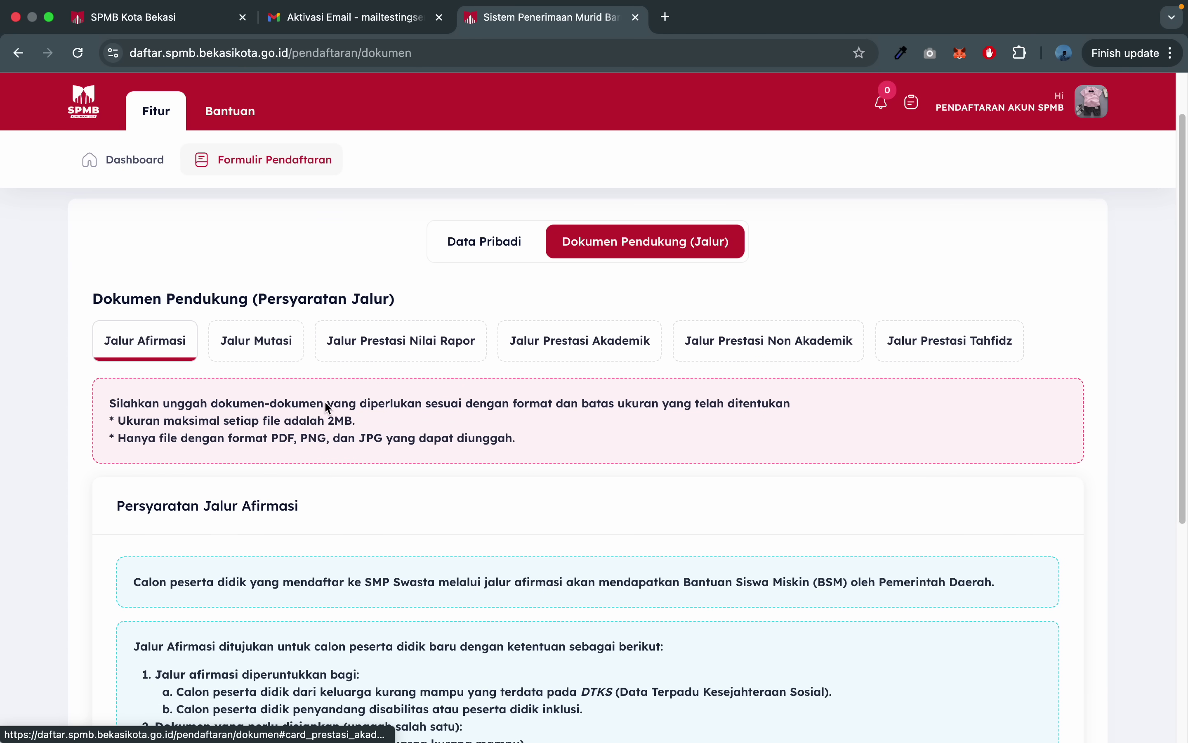
{"action": "scroll", "coordinate": [331, 449], "scroll_direction": "down", "scroll_amount": 8}
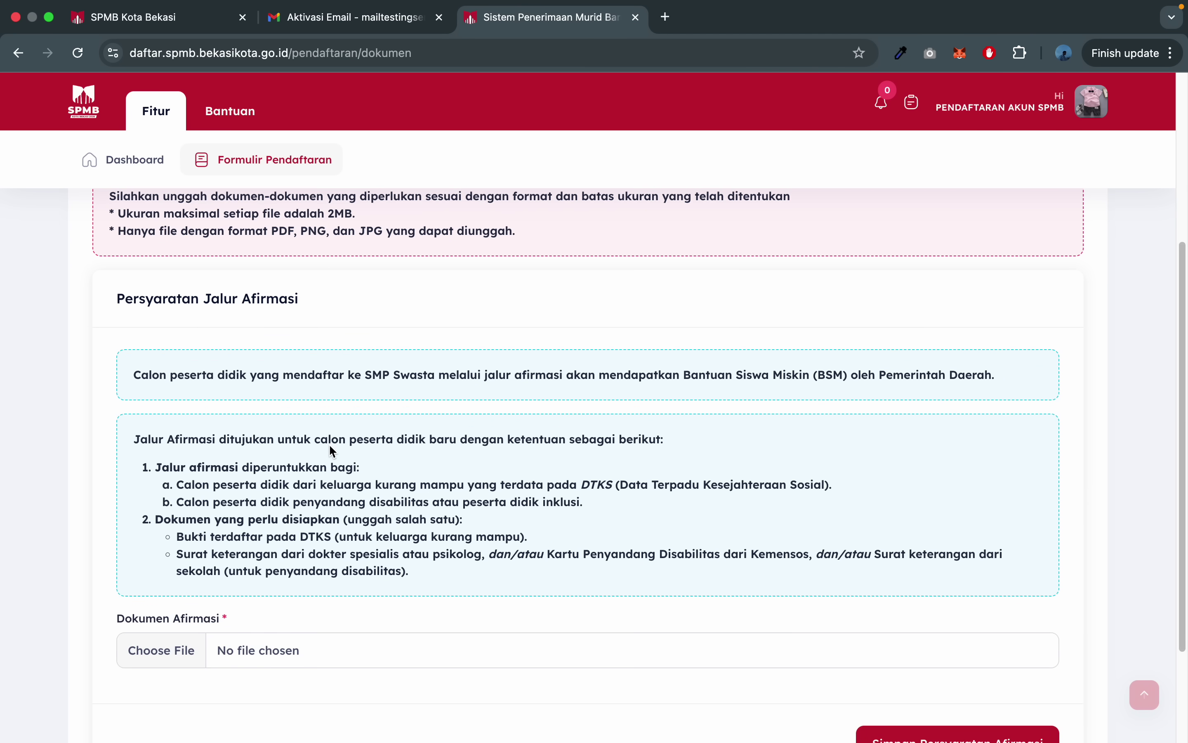
{"action": "scroll", "coordinate": [330, 447], "scroll_direction": "up", "scroll_amount": 7}
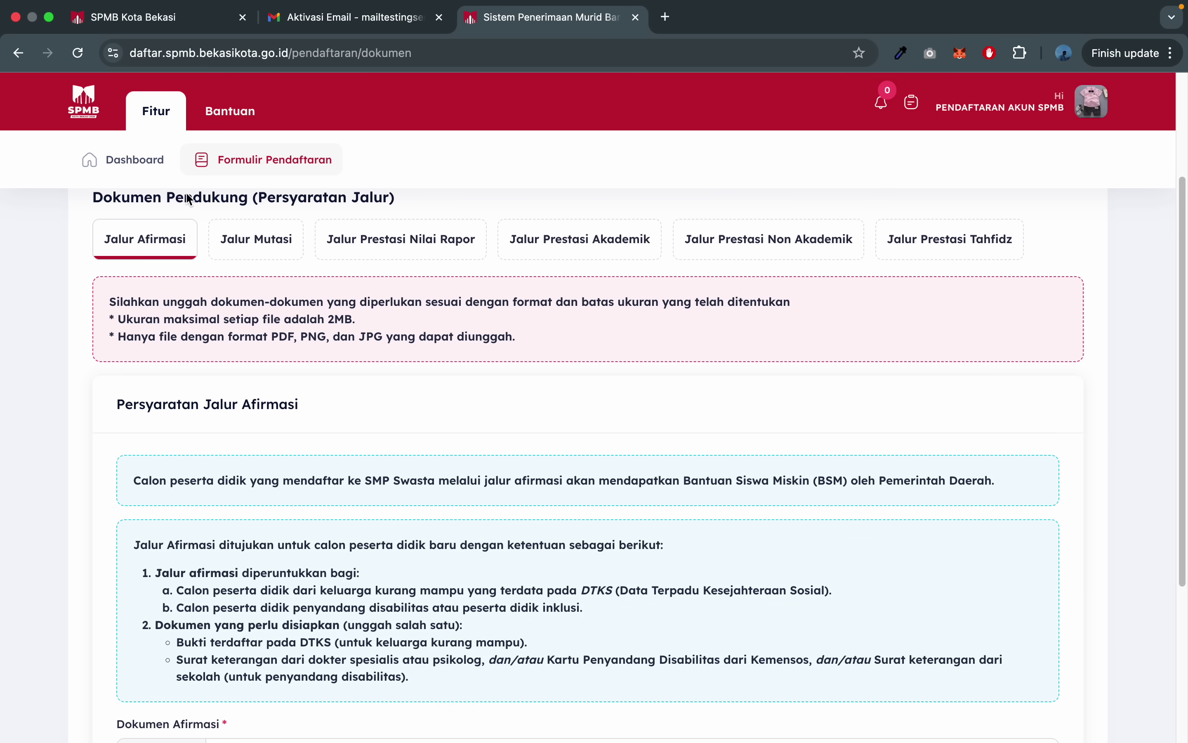
{"action": "scroll", "coordinate": [231, 334], "scroll_direction": "down", "scroll_amount": 9}
{"action": "left_click", "coordinate": [186, 356]}
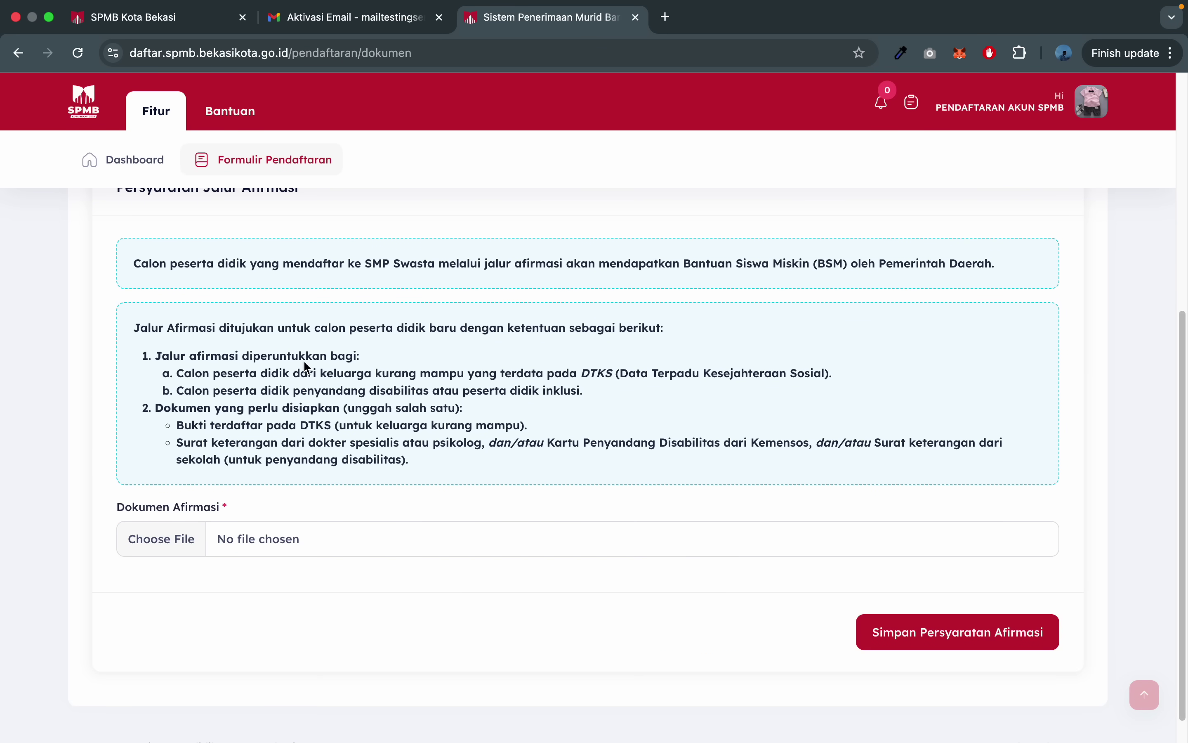
{"action": "left_click", "coordinate": [280, 357]}
{"action": "scroll", "coordinate": [326, 441], "scroll_direction": "up", "scroll_amount": 5}
{"action": "scroll", "coordinate": [326, 442], "scroll_direction": "down", "scroll_amount": 4}
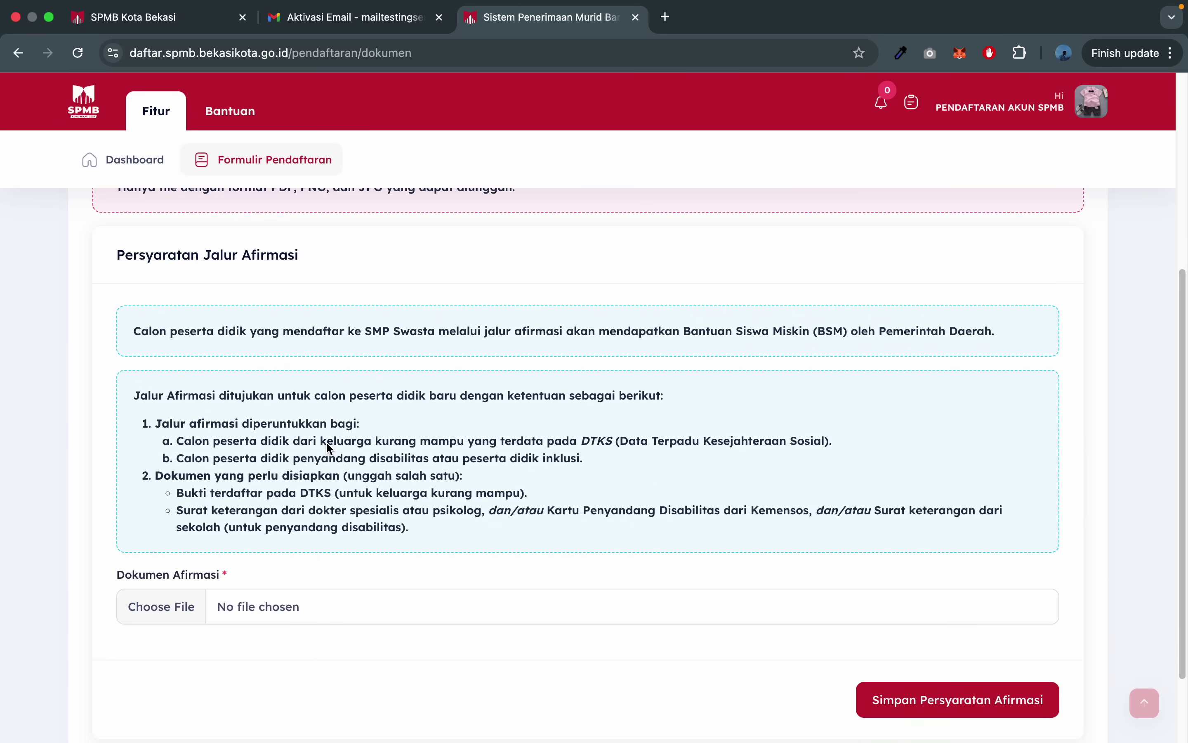
{"action": "scroll", "coordinate": [326, 442], "scroll_direction": "up", "scroll_amount": 1}
{"action": "scroll", "coordinate": [335, 461], "scroll_direction": "down", "scroll_amount": 2}
{"action": "scroll", "coordinate": [334, 461], "scroll_direction": "up", "scroll_amount": 3}
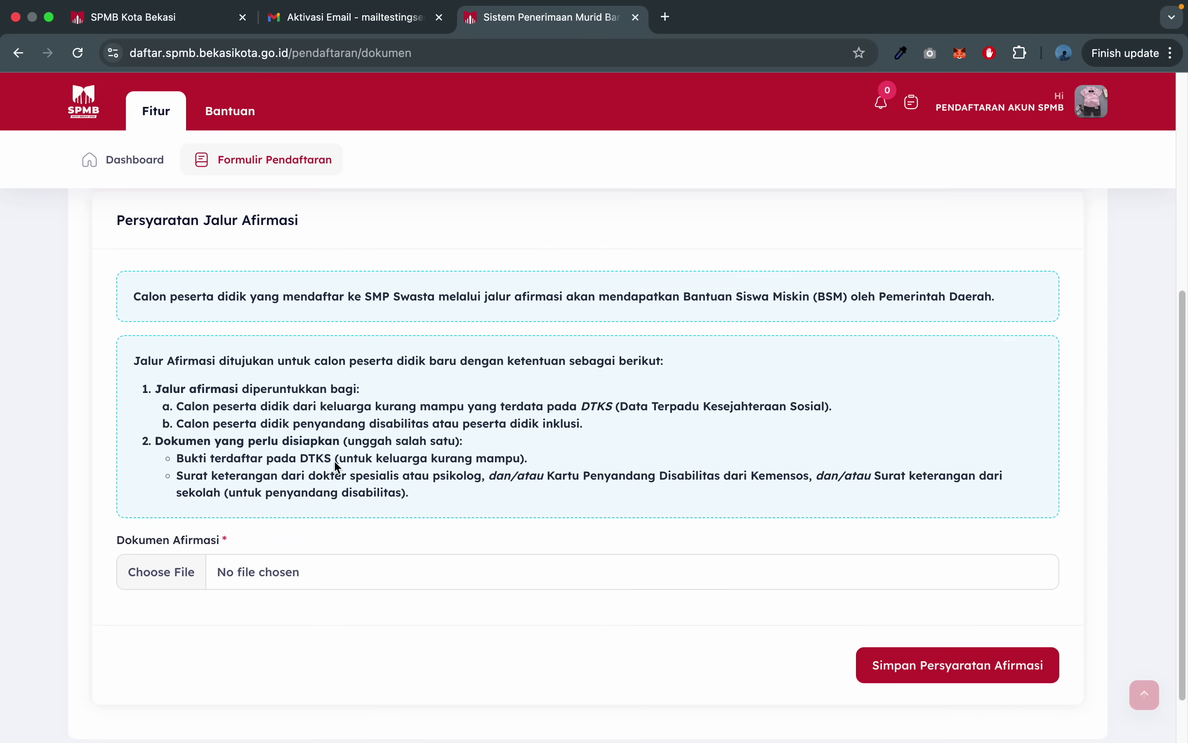
{"action": "scroll", "coordinate": [334, 464], "scroll_direction": "up", "scroll_amount": 1}
{"action": "scroll", "coordinate": [294, 465], "scroll_direction": "down", "scroll_amount": 5}
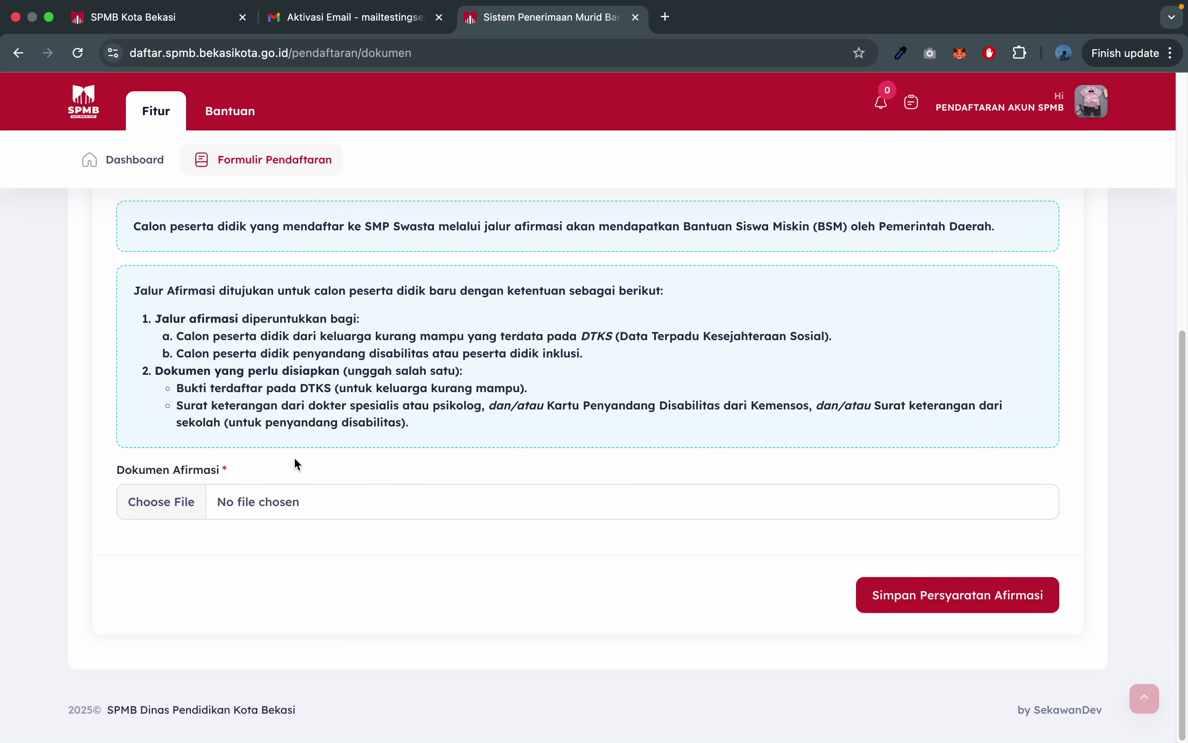
- Choose the affirmation document image file for the Dokumen Afirmasi upload
{"action": "left_click", "coordinate": [293, 511]}
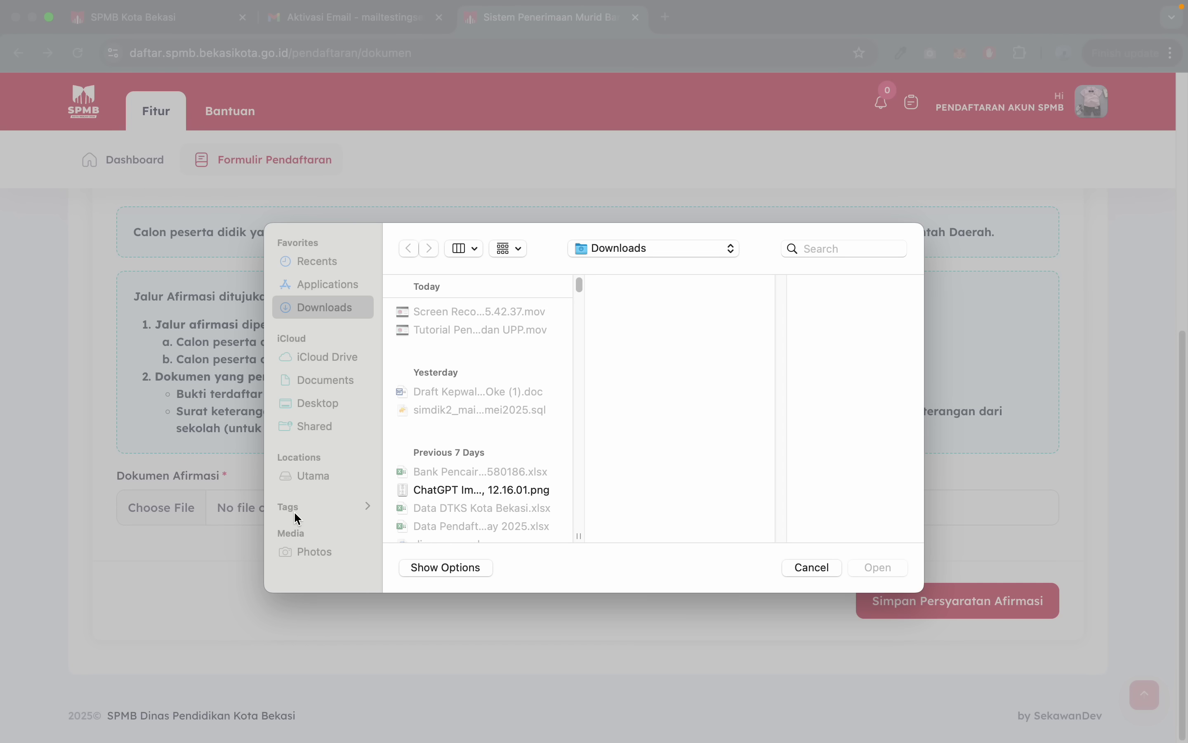
{"action": "scroll", "coordinate": [423, 467], "scroll_direction": "down", "scroll_amount": 5}
{"action": "scroll", "coordinate": [423, 467], "scroll_direction": "down", "scroll_amount": 3}
{"action": "key", "text": "5"}
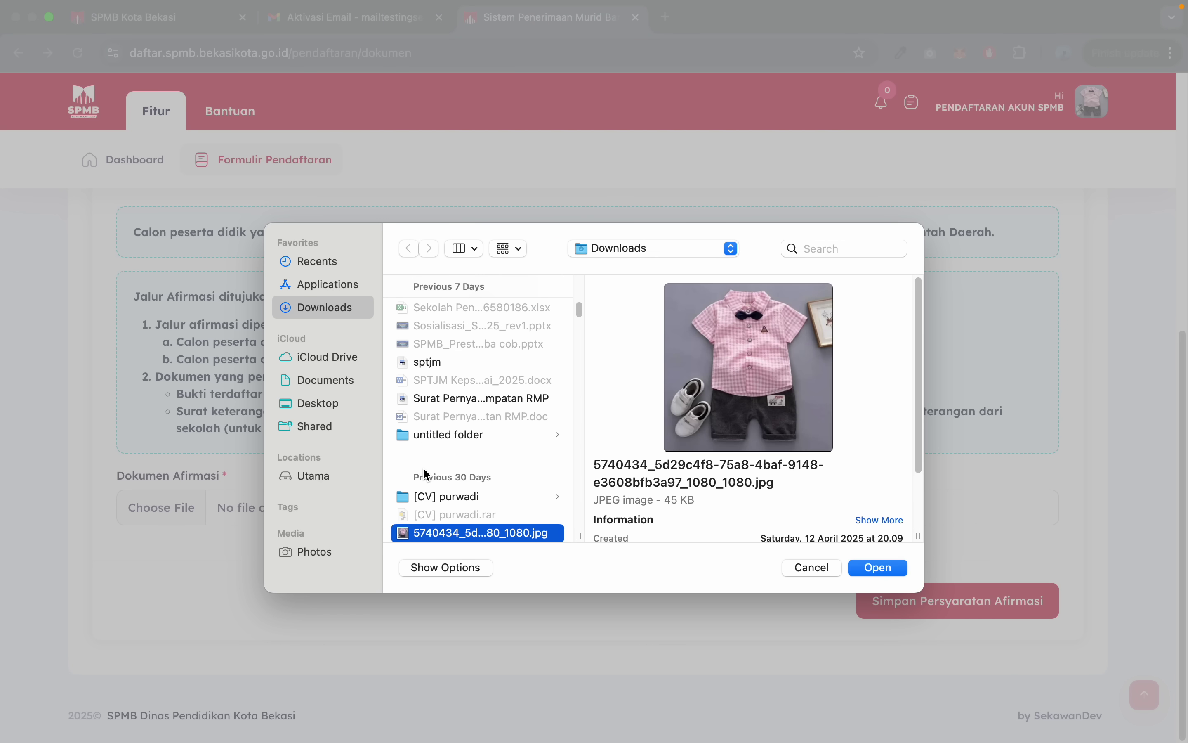
{"action": "double_click", "coordinate": [509, 534]}
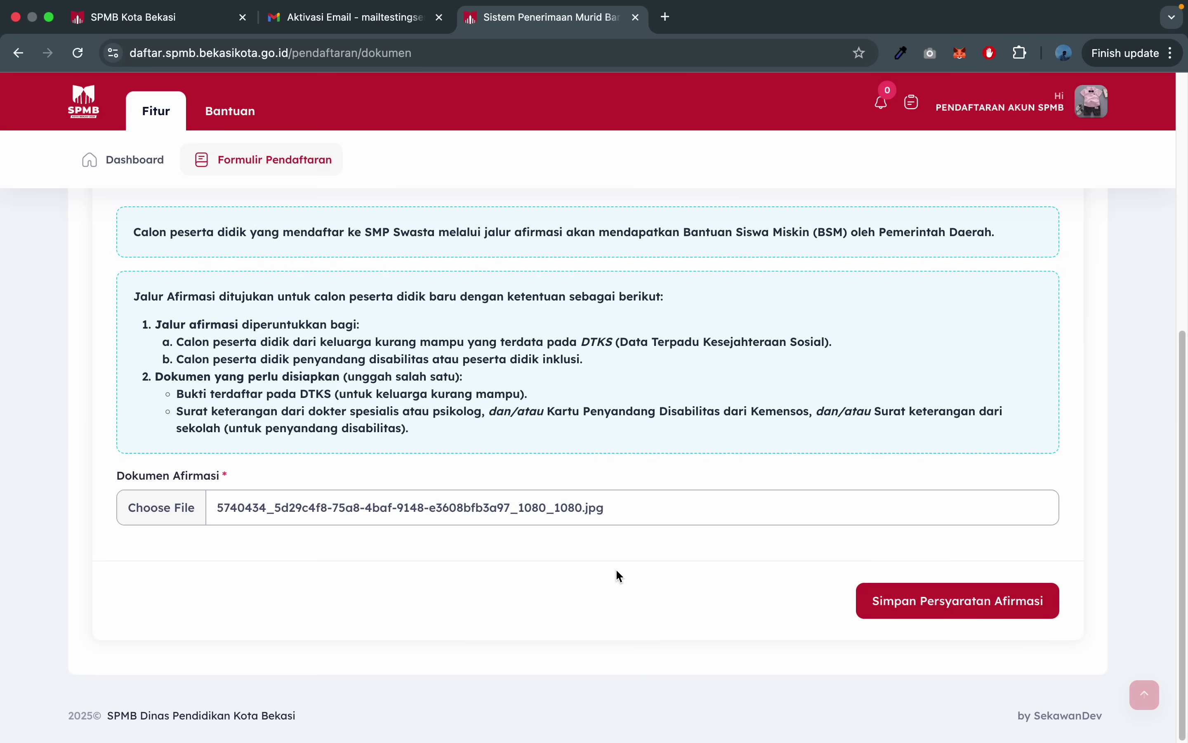
- Save it with Simpan Persyaratan Afirmasi and dismiss the confirmation
{"action": "left_click", "coordinate": [935, 601]}
{"action": "left_click_drag", "start_coordinate": [481, 407], "coordinate": [528, 415]}
{"action": "left_click", "coordinate": [629, 433]}
{"action": "left_click", "coordinate": [564, 435]}
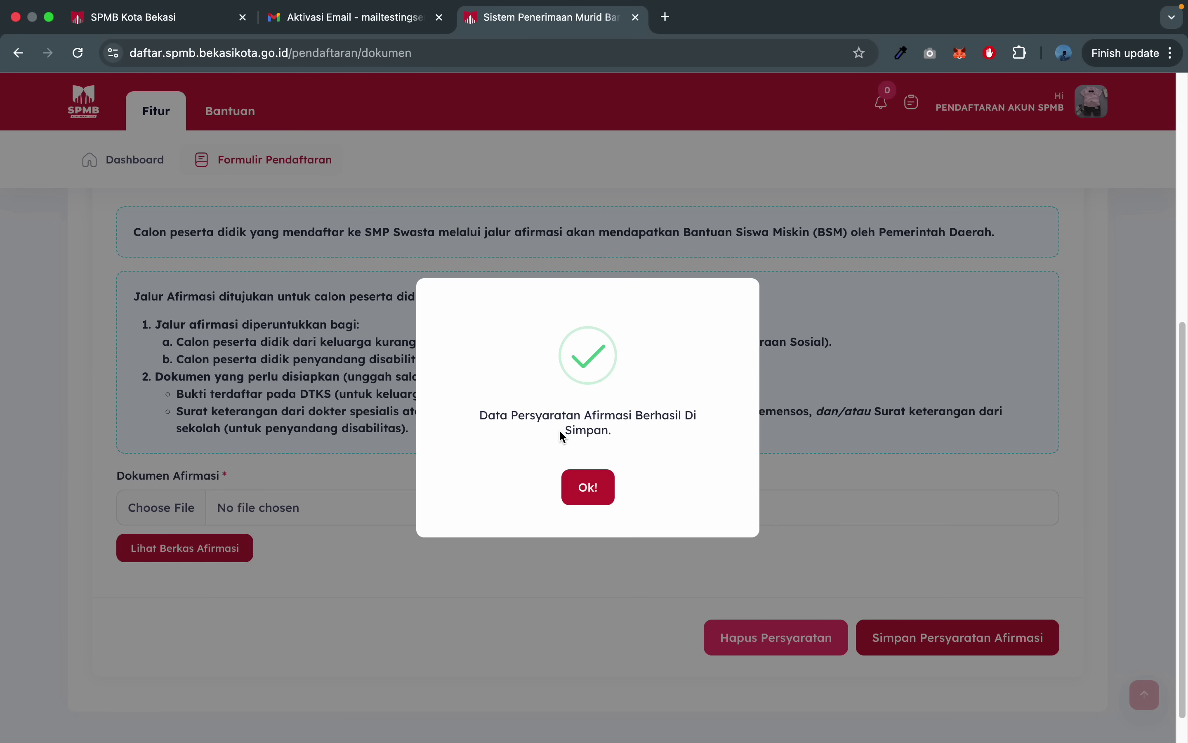
{"action": "left_click", "coordinate": [589, 489]}
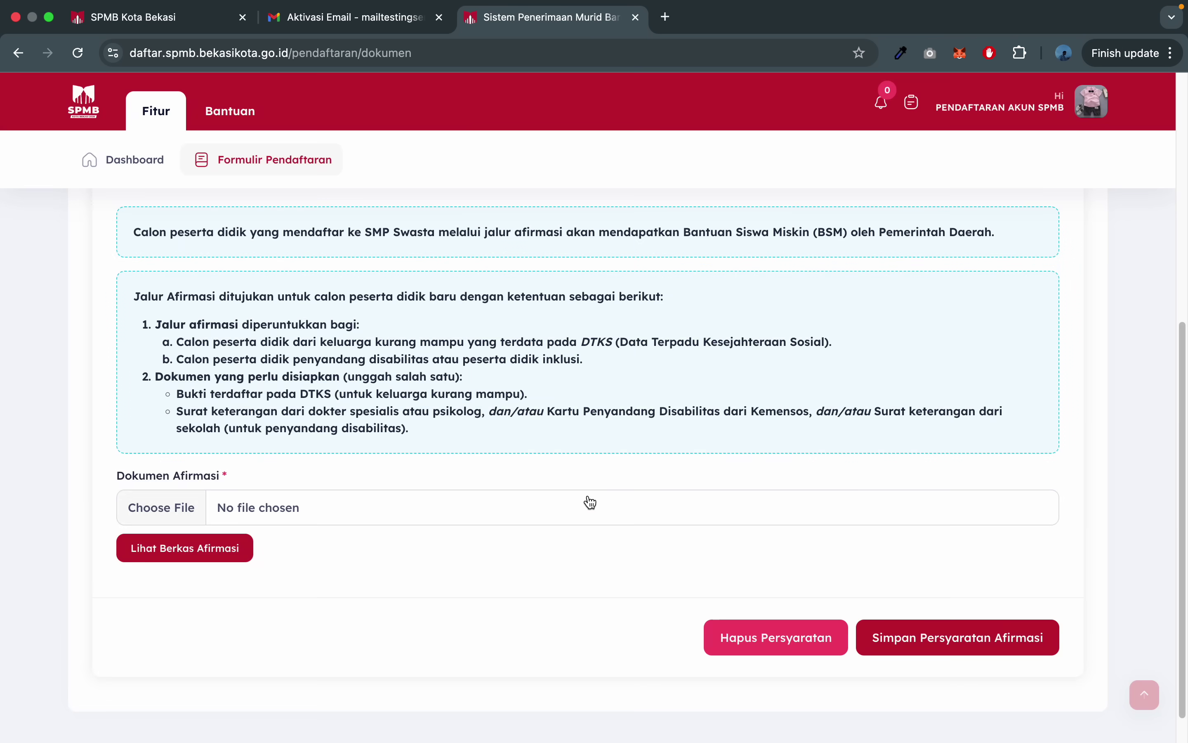
- Preview the uploaded file via Lihat Berkas Afirmasi, then close it with Tutup
{"action": "left_click", "coordinate": [202, 549]}
{"action": "left_click", "coordinate": [883, 694]}
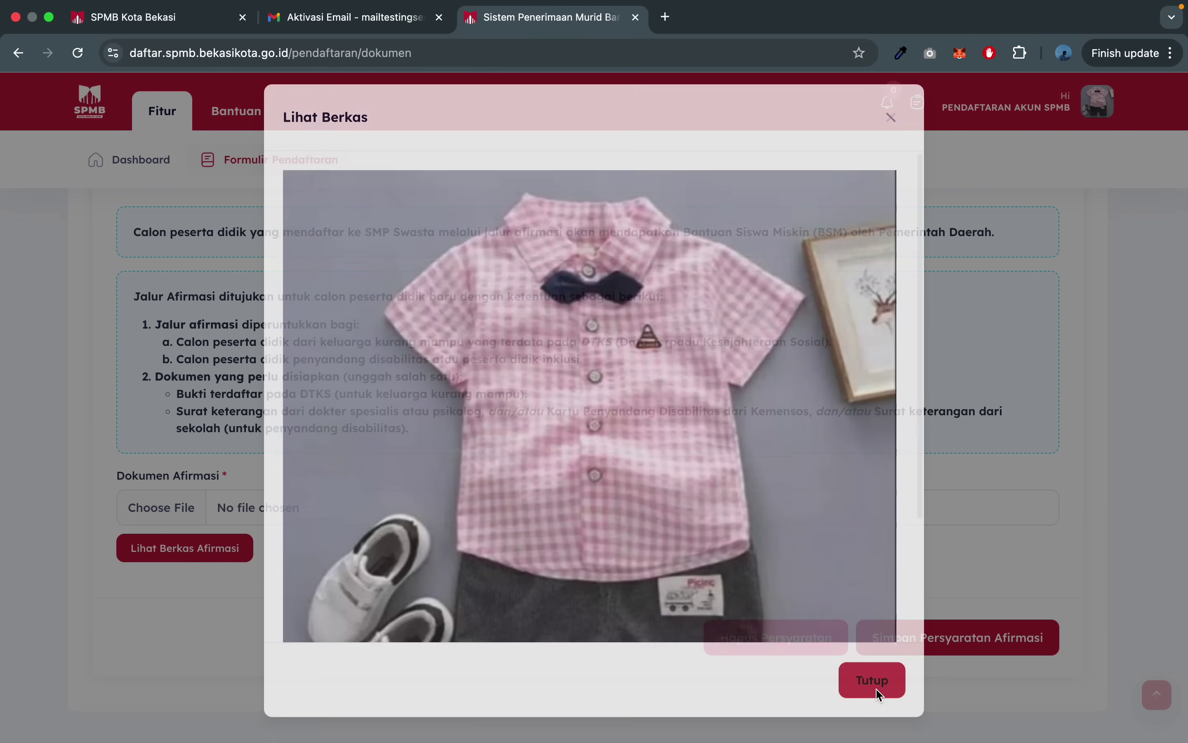
{"action": "scroll", "coordinate": [831, 535], "scroll_direction": "up", "scroll_amount": 2}
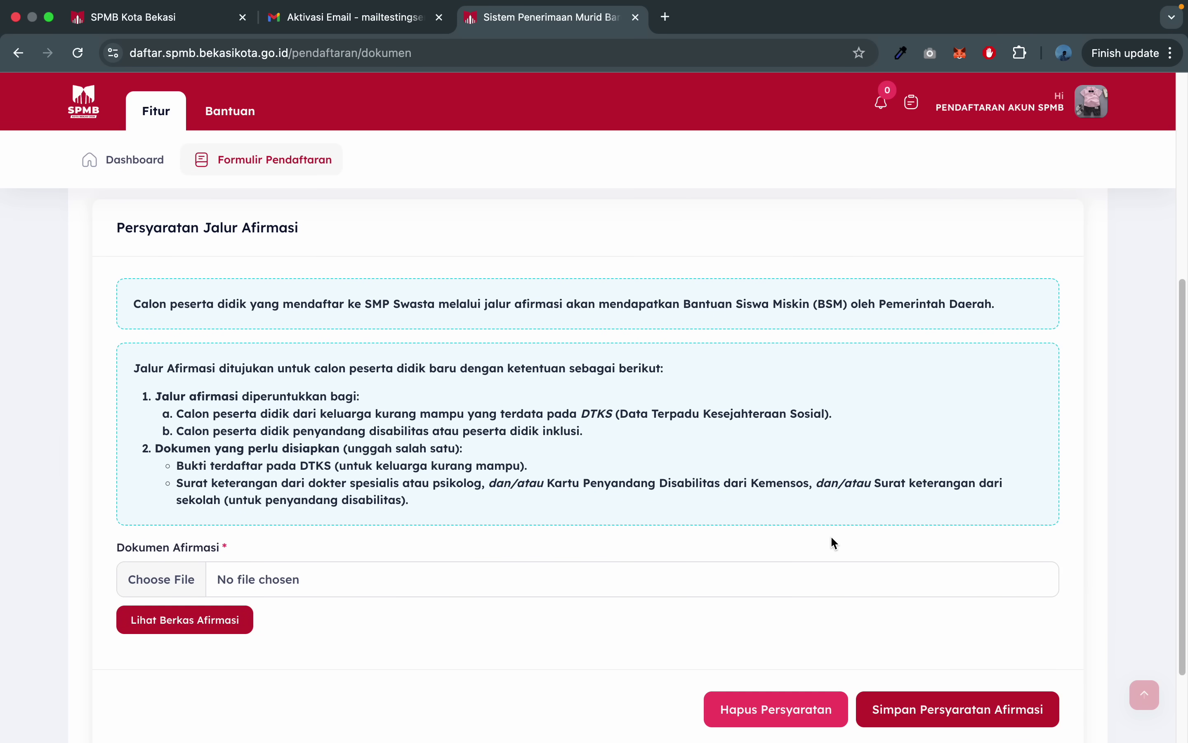
{"action": "scroll", "coordinate": [831, 538], "scroll_direction": "down", "scroll_amount": 3}
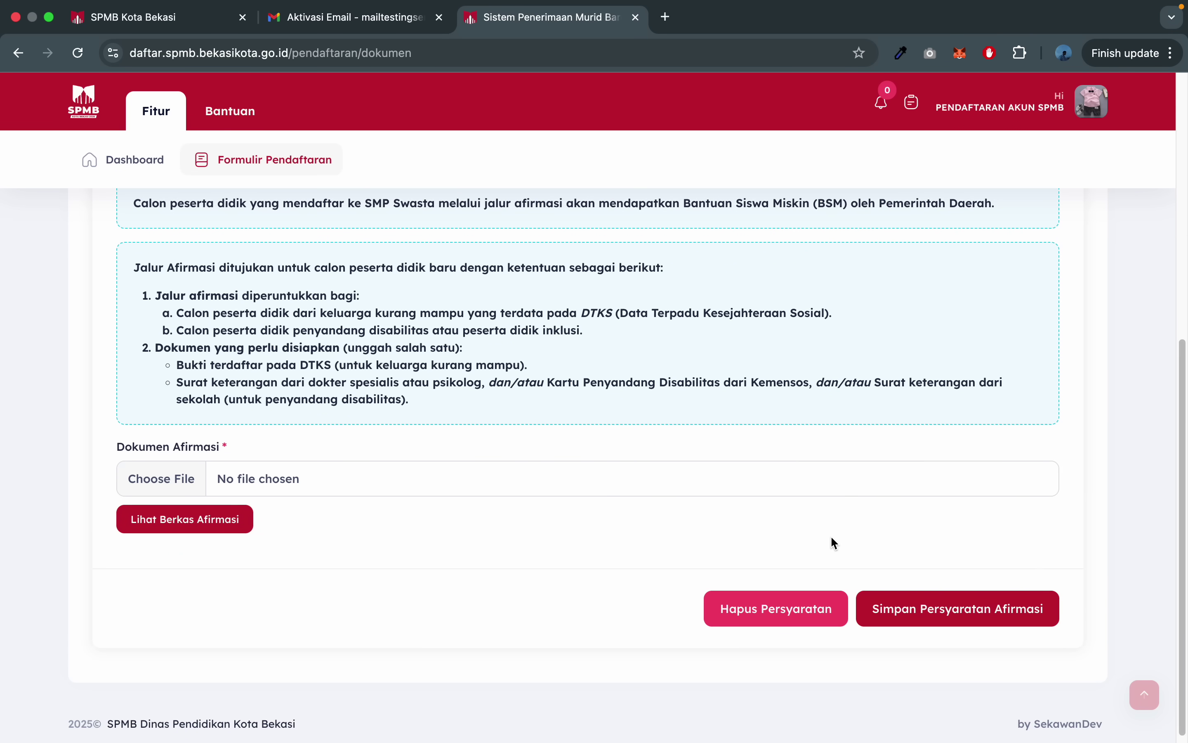
{"action": "scroll", "coordinate": [835, 543], "scroll_direction": "up", "scroll_amount": 2}
- Delete the affirmation requirement with Hapus Persyaratan, confirming 'Ya, Hapus!' and acknowledging success
{"action": "scroll", "coordinate": [835, 543], "scroll_direction": "down", "scroll_amount": 2}
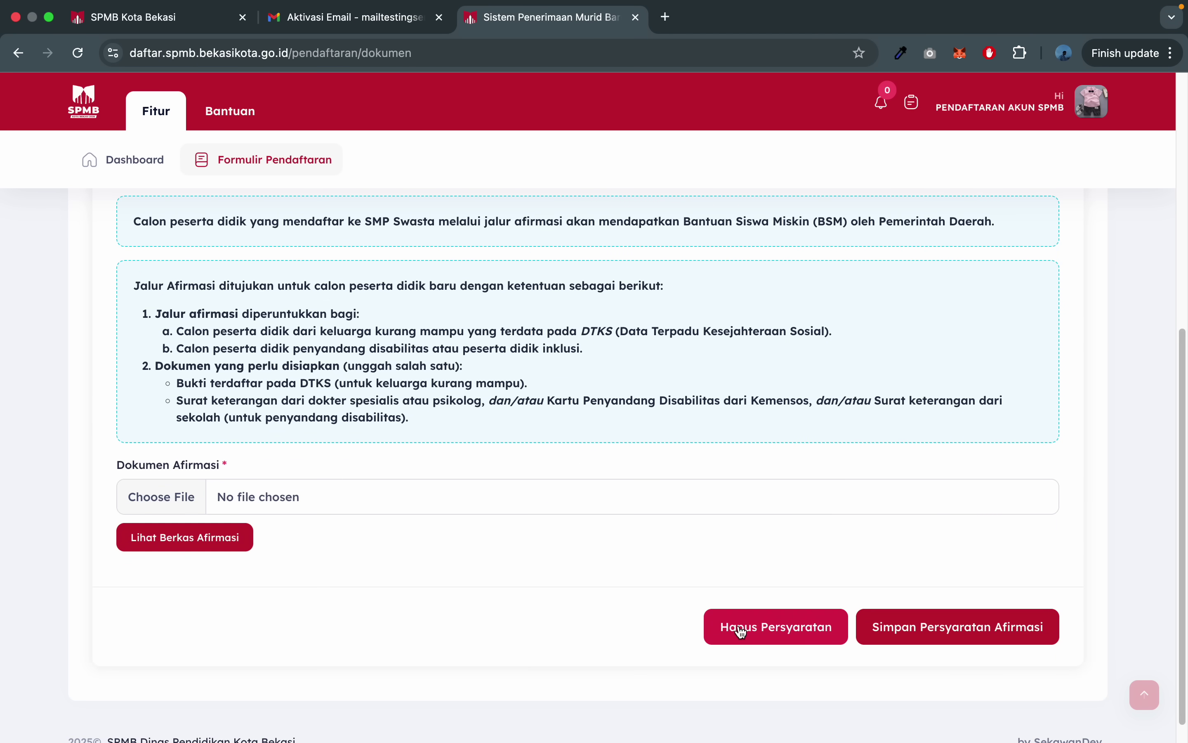
{"action": "left_click", "coordinate": [759, 628]}
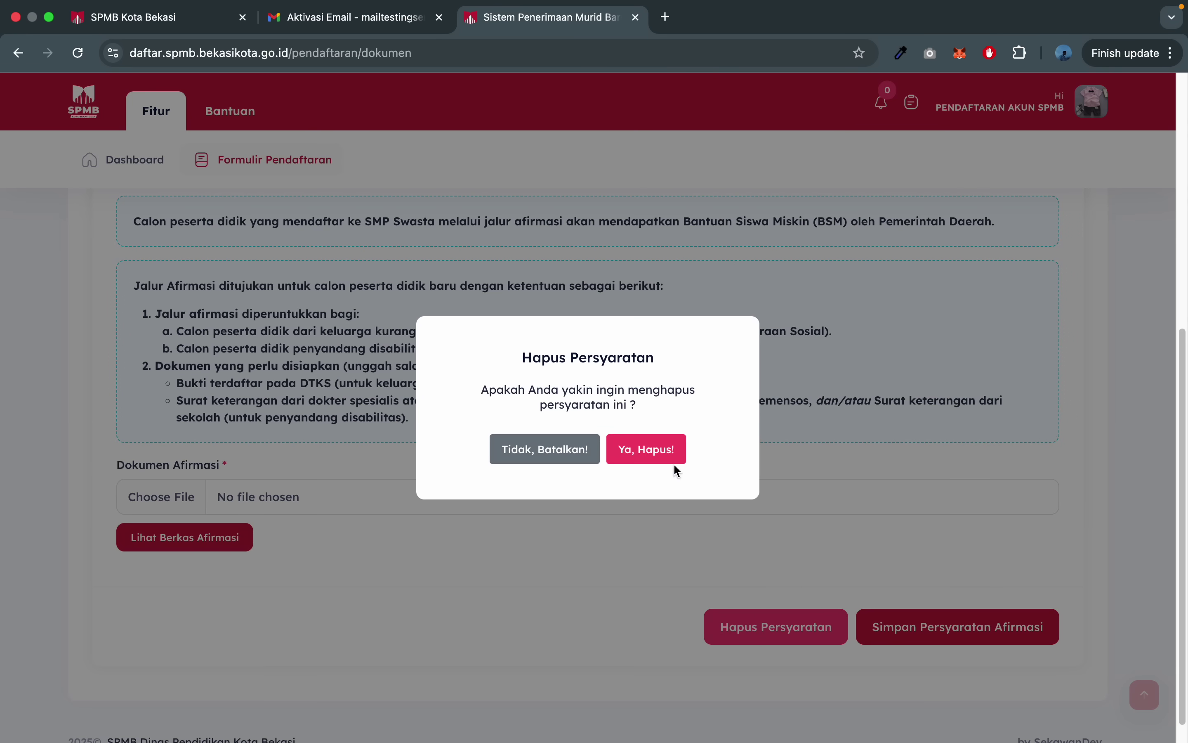
{"action": "left_click", "coordinate": [655, 451]}
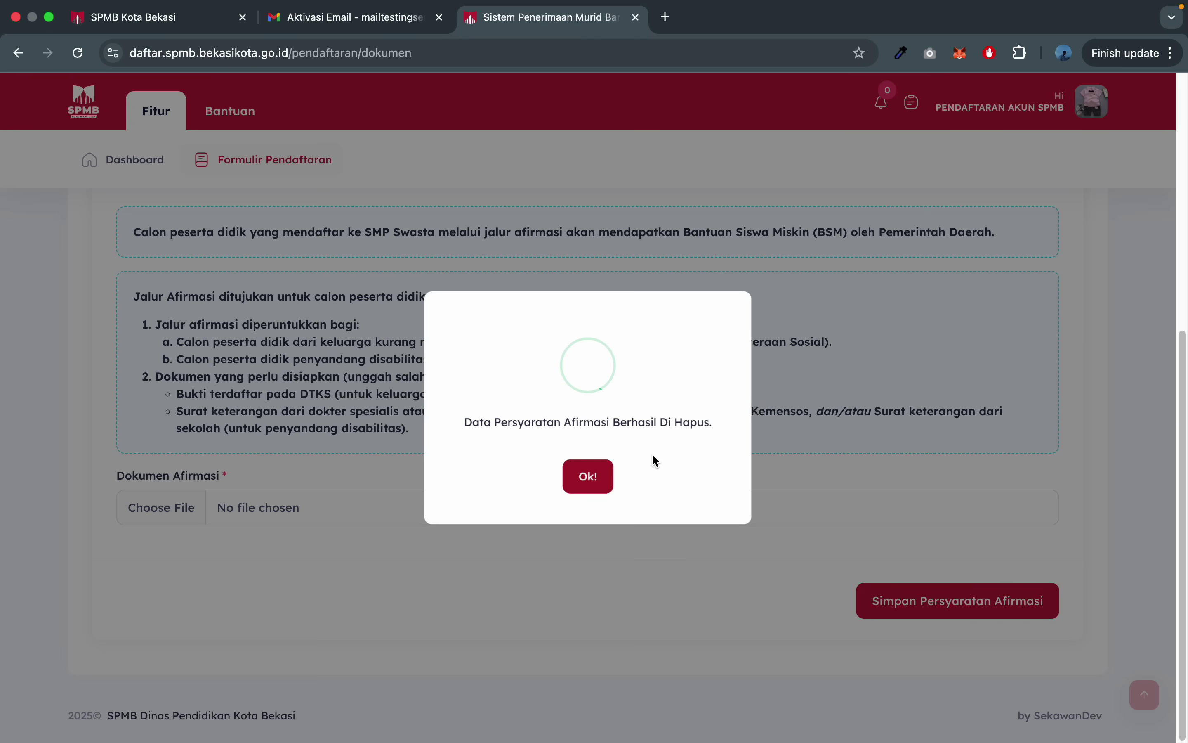
{"action": "left_click_drag", "start_coordinate": [446, 425], "coordinate": [682, 422]}
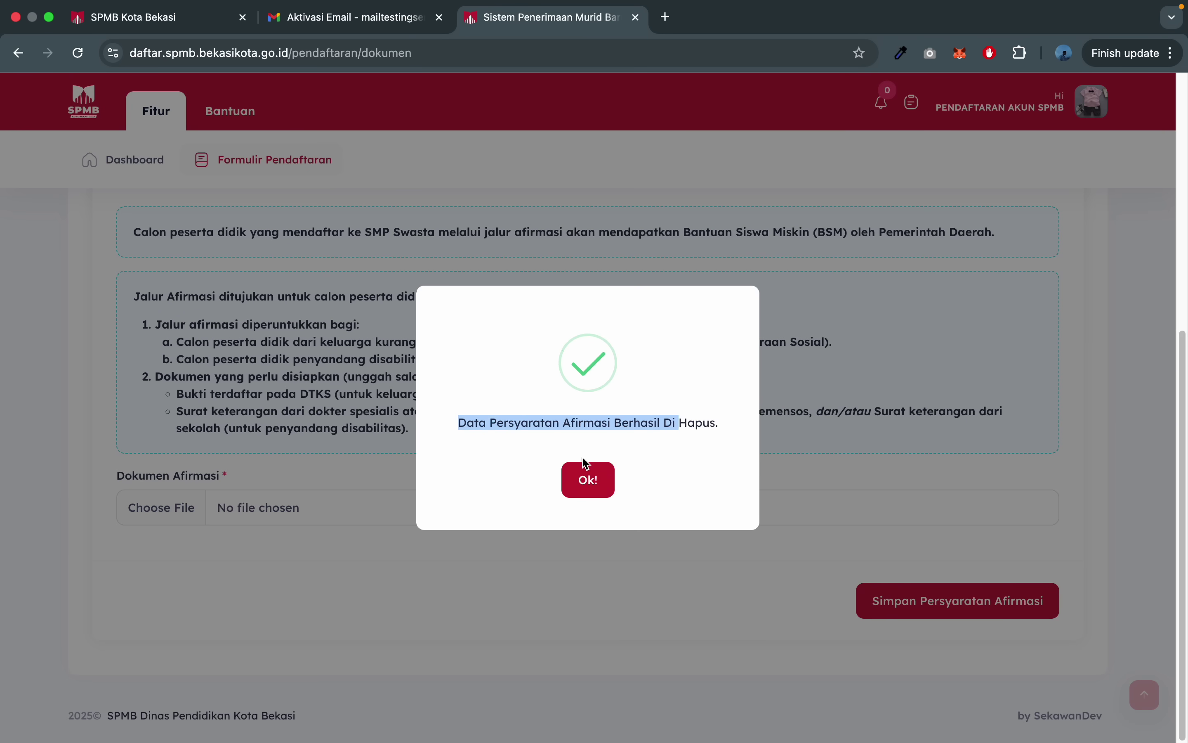
{"action": "left_click", "coordinate": [590, 479]}
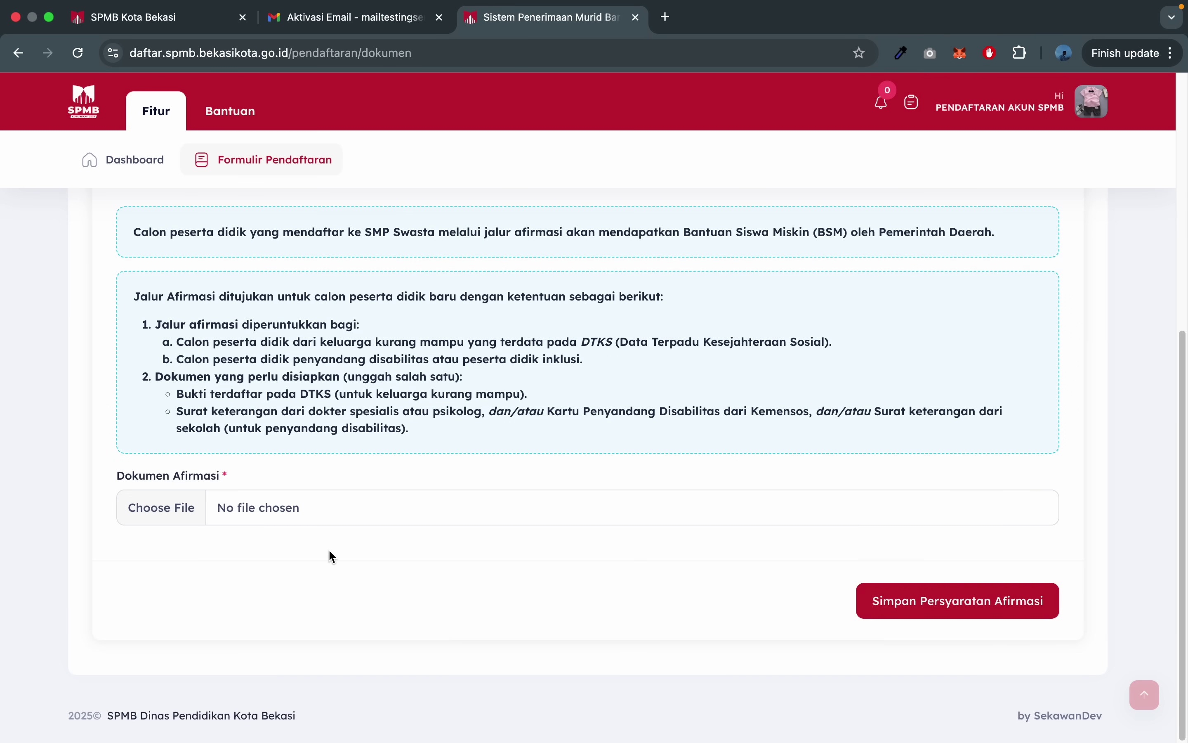
{"action": "scroll", "coordinate": [332, 557], "scroll_direction": "up", "scroll_amount": 6}
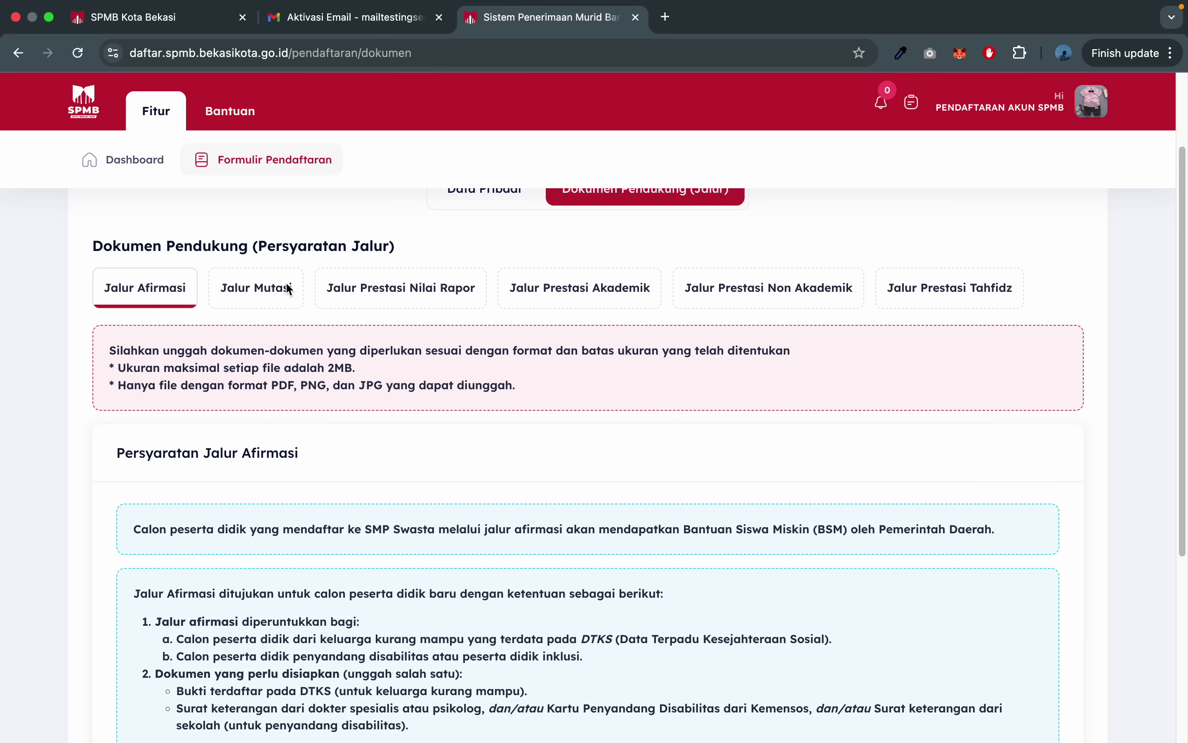
- Switch to the Jalur Mutasi tab and scroll through its requirements
{"action": "left_click", "coordinate": [254, 301]}
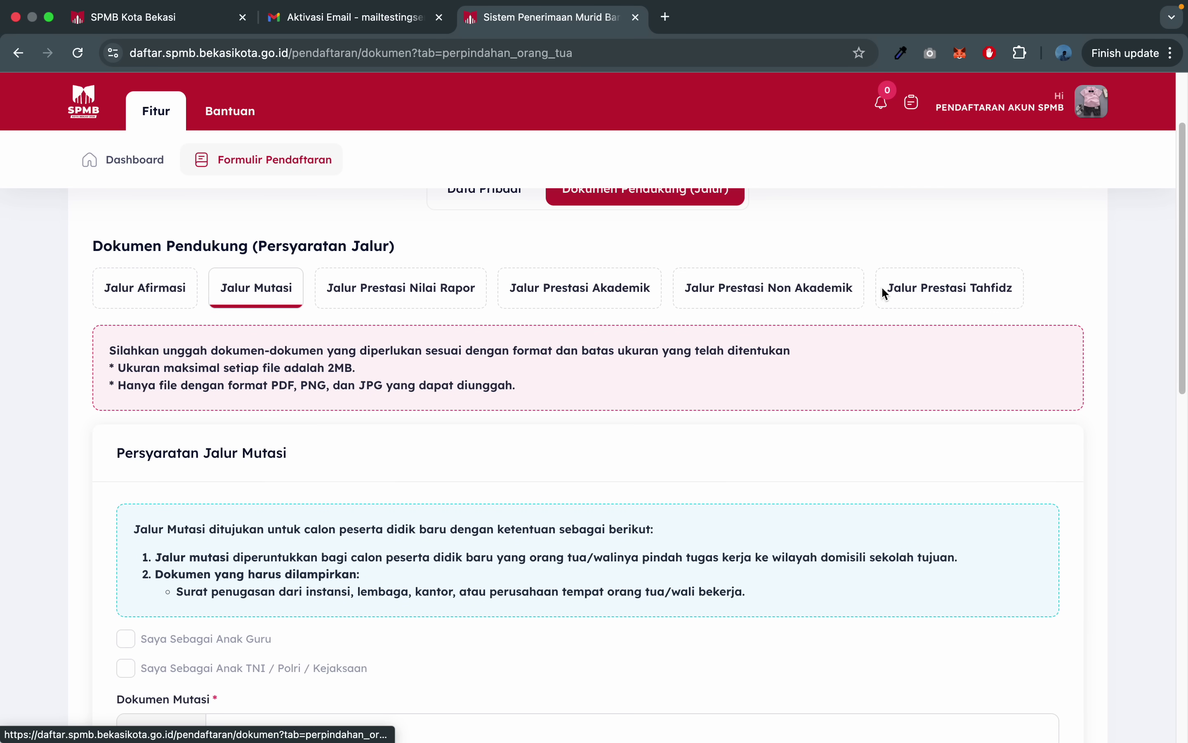
{"action": "scroll", "coordinate": [237, 359], "scroll_direction": "down", "scroll_amount": 1}
{"action": "scroll", "coordinate": [237, 361], "scroll_direction": "down", "scroll_amount": 4}
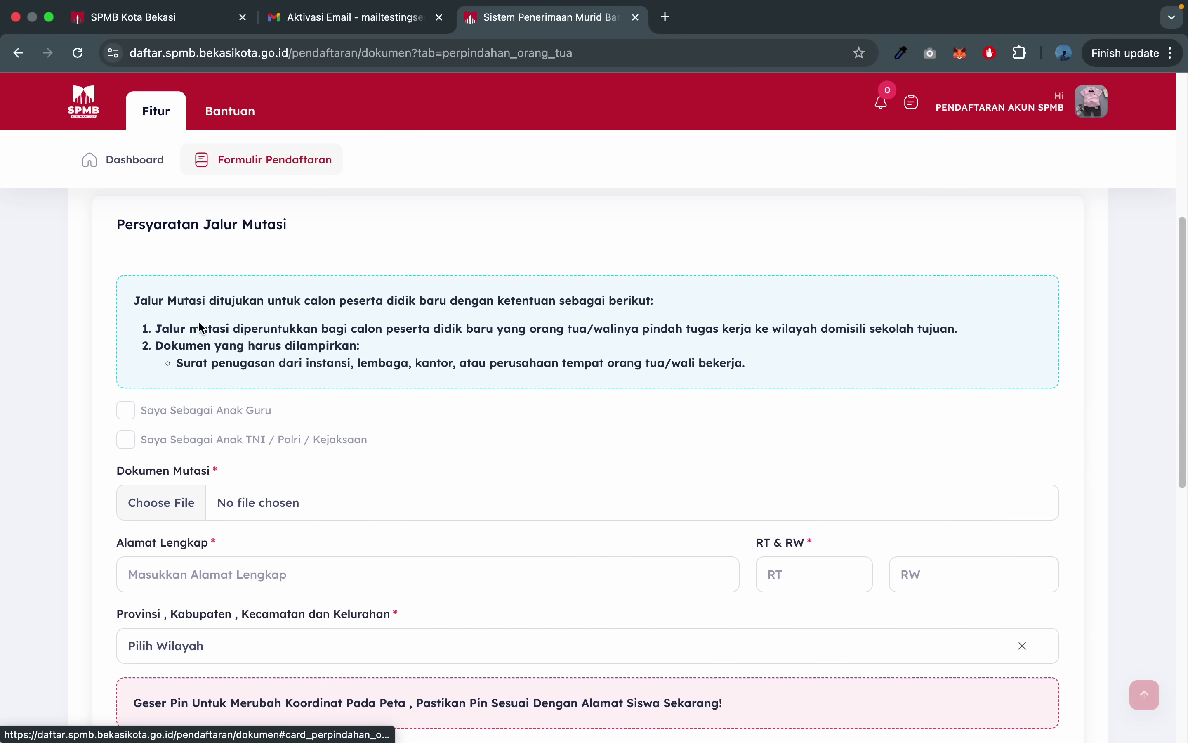
{"action": "scroll", "coordinate": [535, 336], "scroll_direction": "down", "scroll_amount": 1}
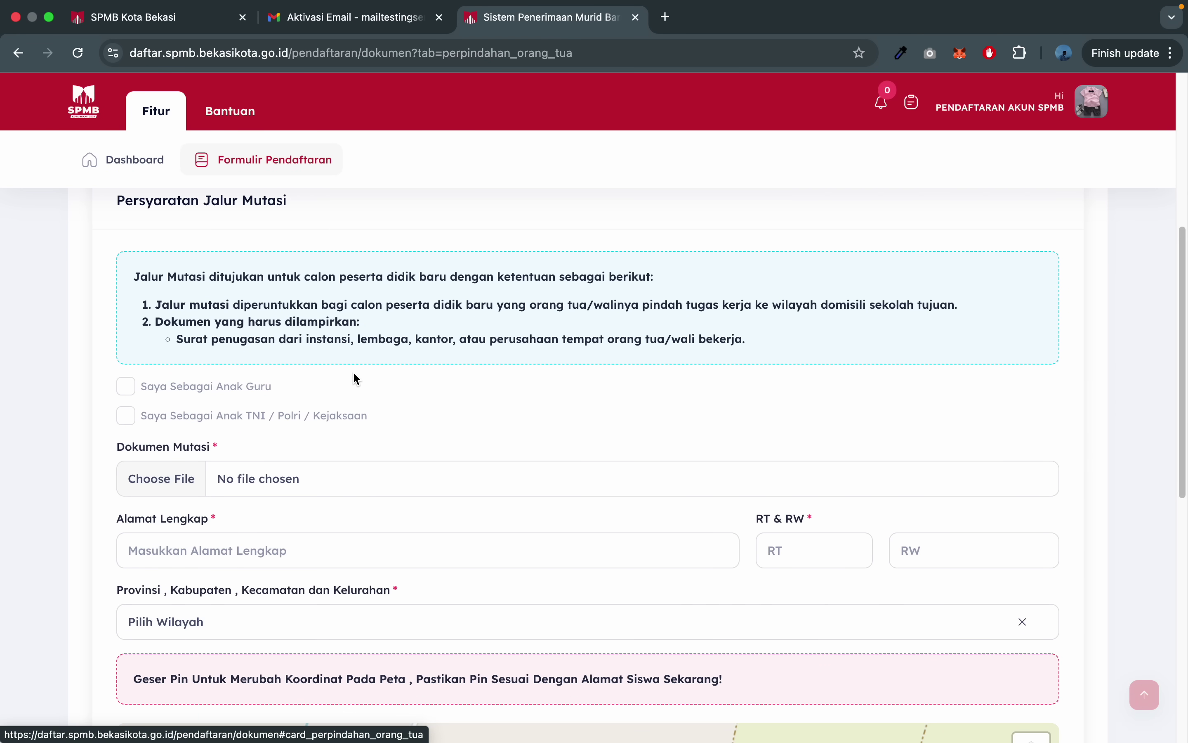
{"action": "scroll", "coordinate": [300, 480], "scroll_direction": "down", "scroll_amount": 2}
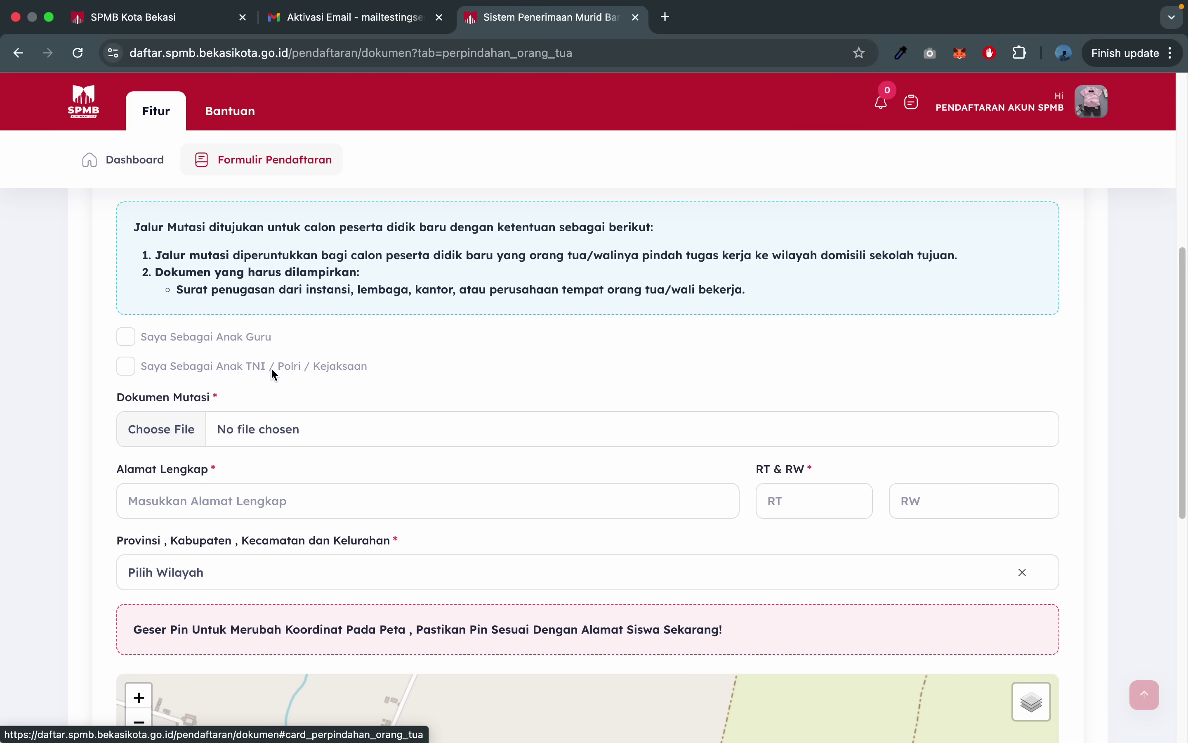
{"action": "scroll", "coordinate": [316, 436], "scroll_direction": "down", "scroll_amount": 3}
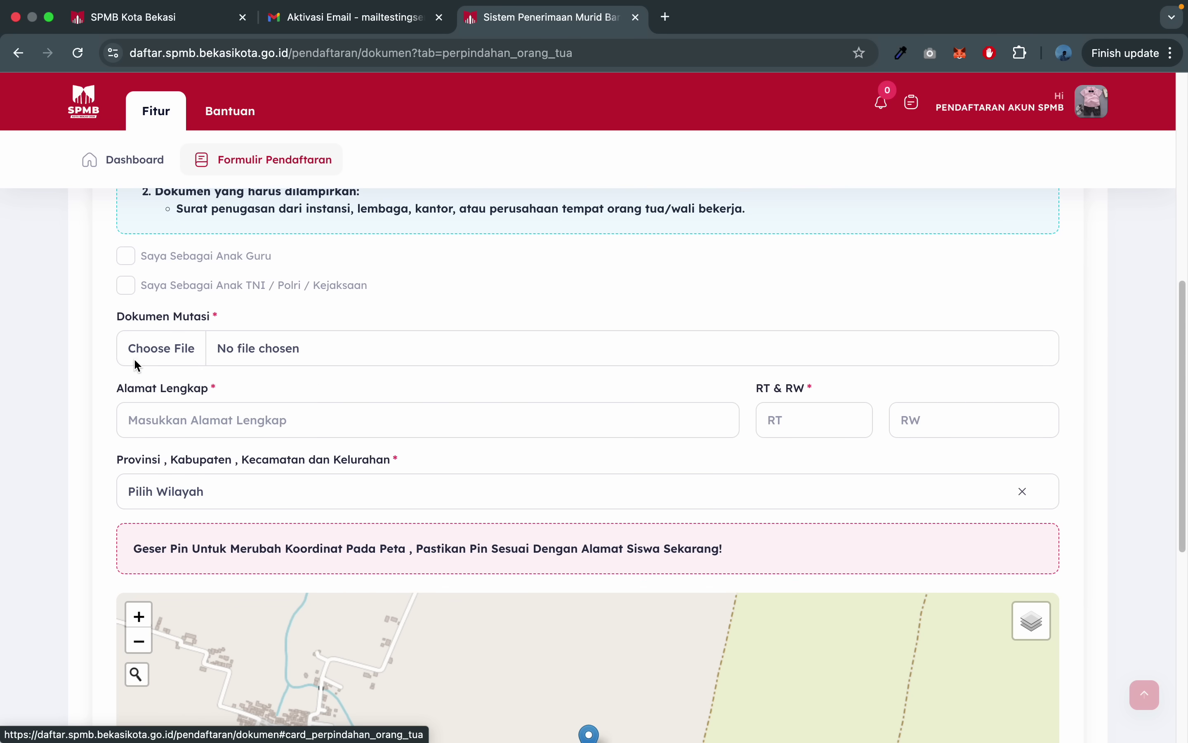
{"action": "scroll", "coordinate": [316, 425], "scroll_direction": "down", "scroll_amount": 1}
- Inspect the empty address, RT, RW, region picker and Latitude fields without filling them
{"action": "left_click", "coordinate": [313, 388]}
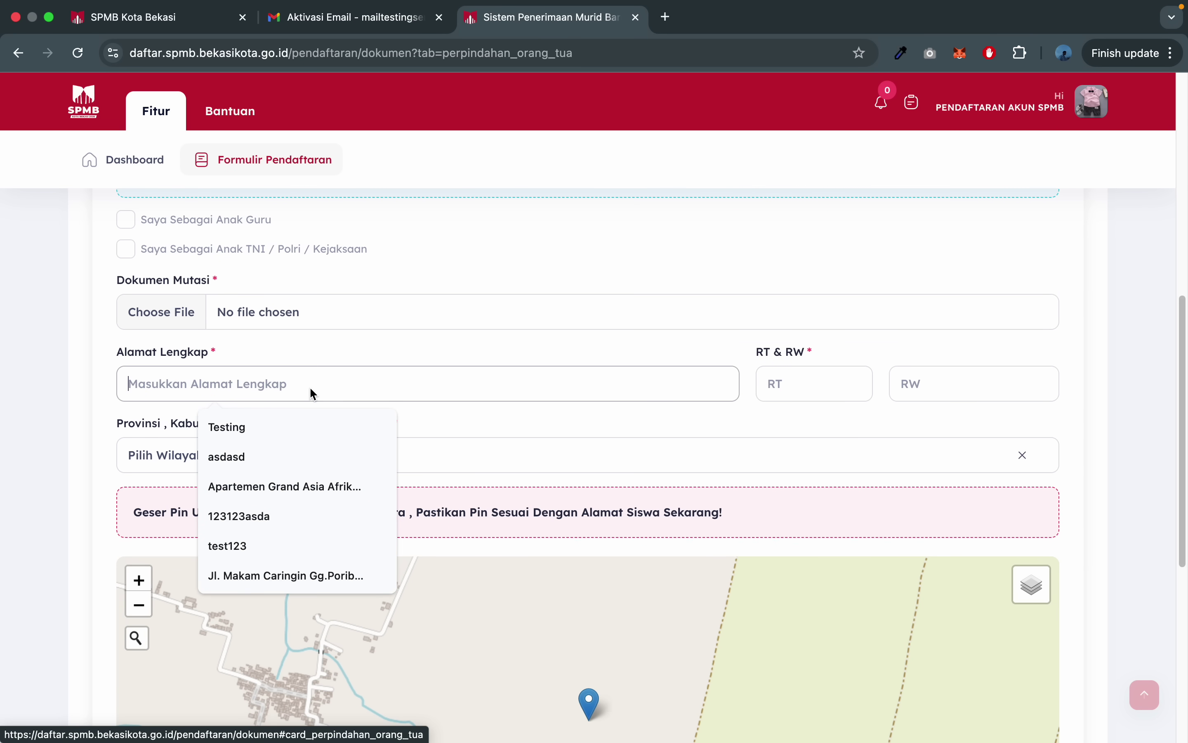
{"action": "left_click", "coordinate": [799, 385]}
{"action": "left_click", "coordinate": [964, 388]}
{"action": "scroll", "coordinate": [393, 405], "scroll_direction": "down", "scroll_amount": 3}
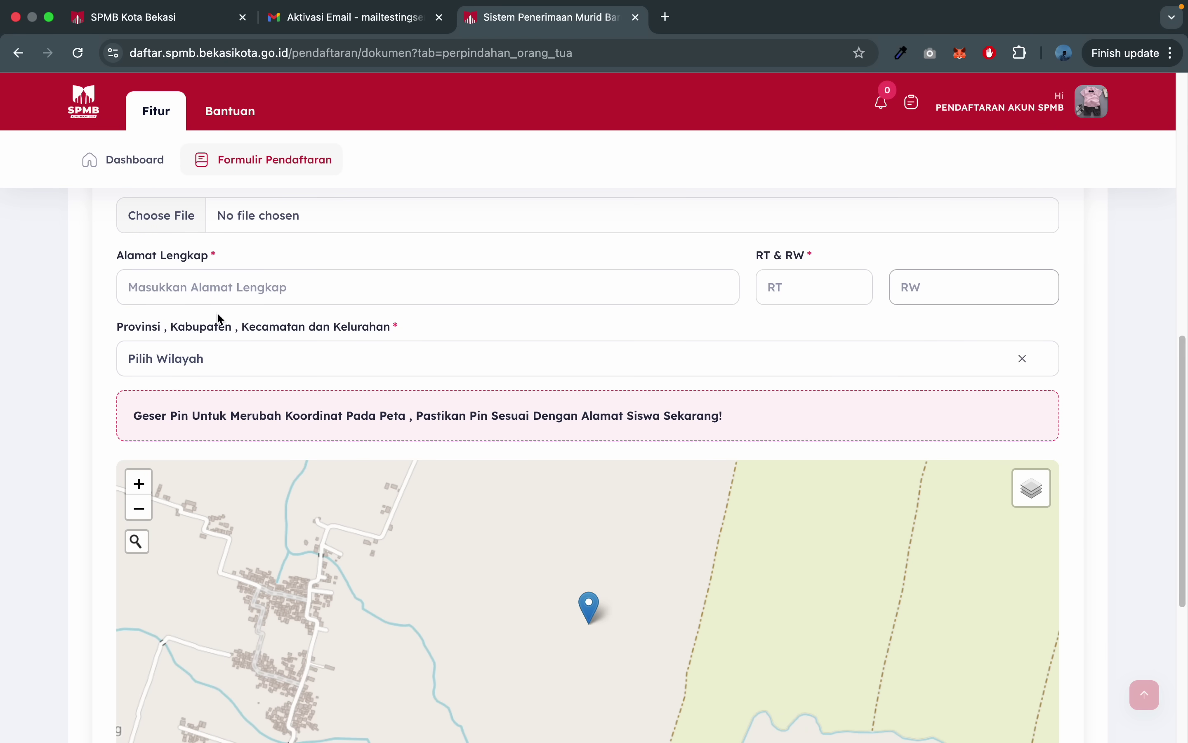
{"action": "left_click", "coordinate": [199, 361]}
{"action": "left_click", "coordinate": [577, 341]}
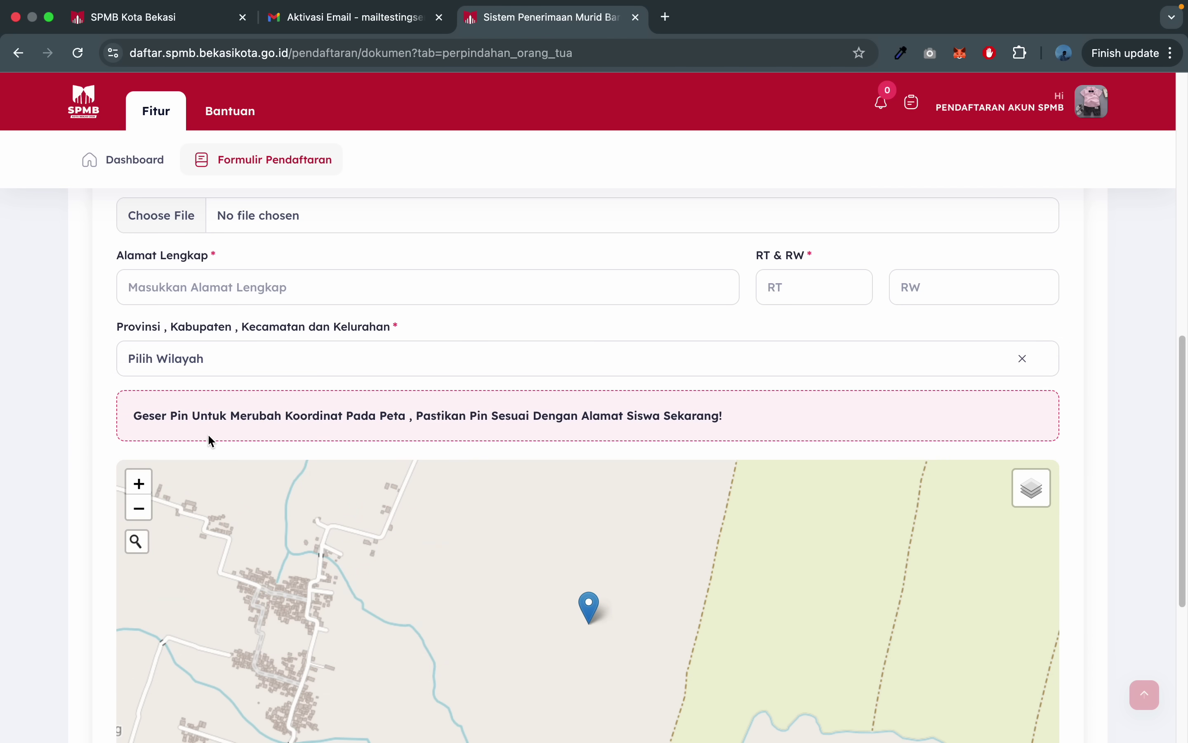
{"action": "scroll", "coordinate": [207, 438], "scroll_direction": "down", "scroll_amount": 4}
{"action": "scroll", "coordinate": [2, 574], "scroll_direction": "down", "scroll_amount": 4}
{"action": "left_click", "coordinate": [147, 531]}
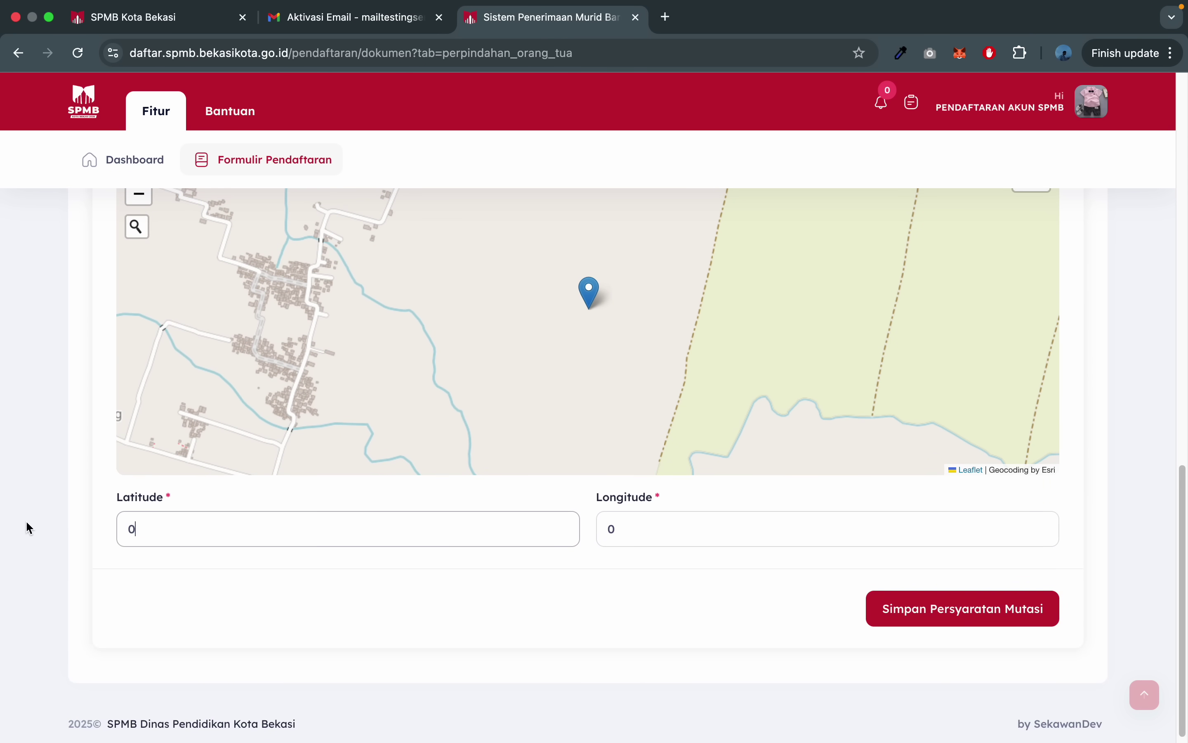
{"action": "scroll", "coordinate": [26, 520], "scroll_direction": "up", "scroll_amount": 4}
{"action": "scroll", "coordinate": [260, 276], "scroll_direction": "down", "scroll_amount": 1}
{"action": "scroll", "coordinate": [69, 372], "scroll_direction": "up", "scroll_amount": 15}
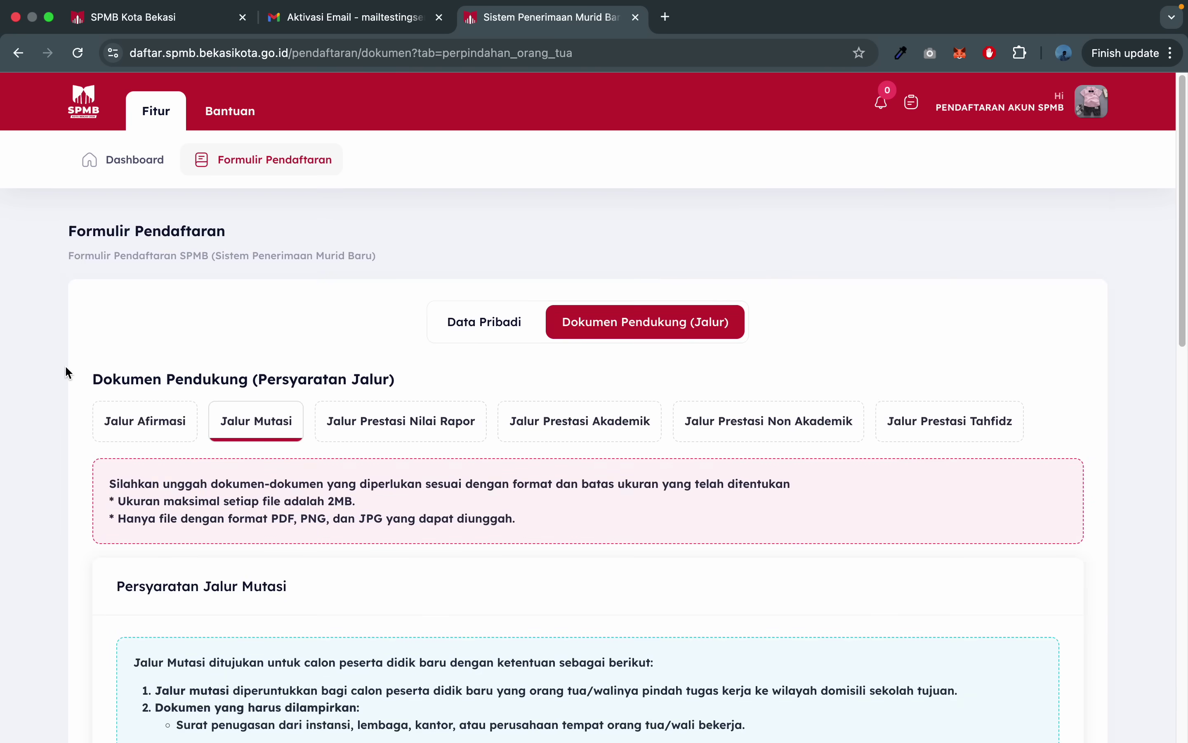
{"action": "scroll", "coordinate": [82, 509], "scroll_direction": "down", "scroll_amount": 15}
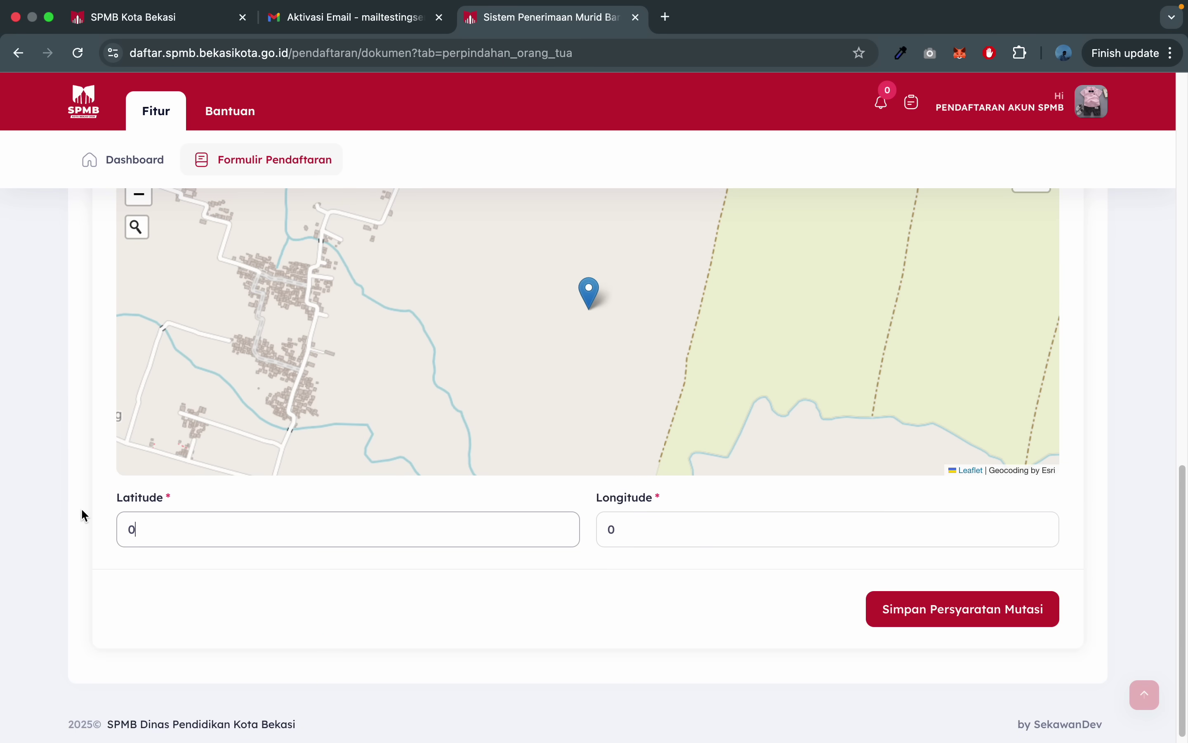
{"action": "scroll", "coordinate": [82, 515], "scroll_direction": "up", "scroll_amount": 15}
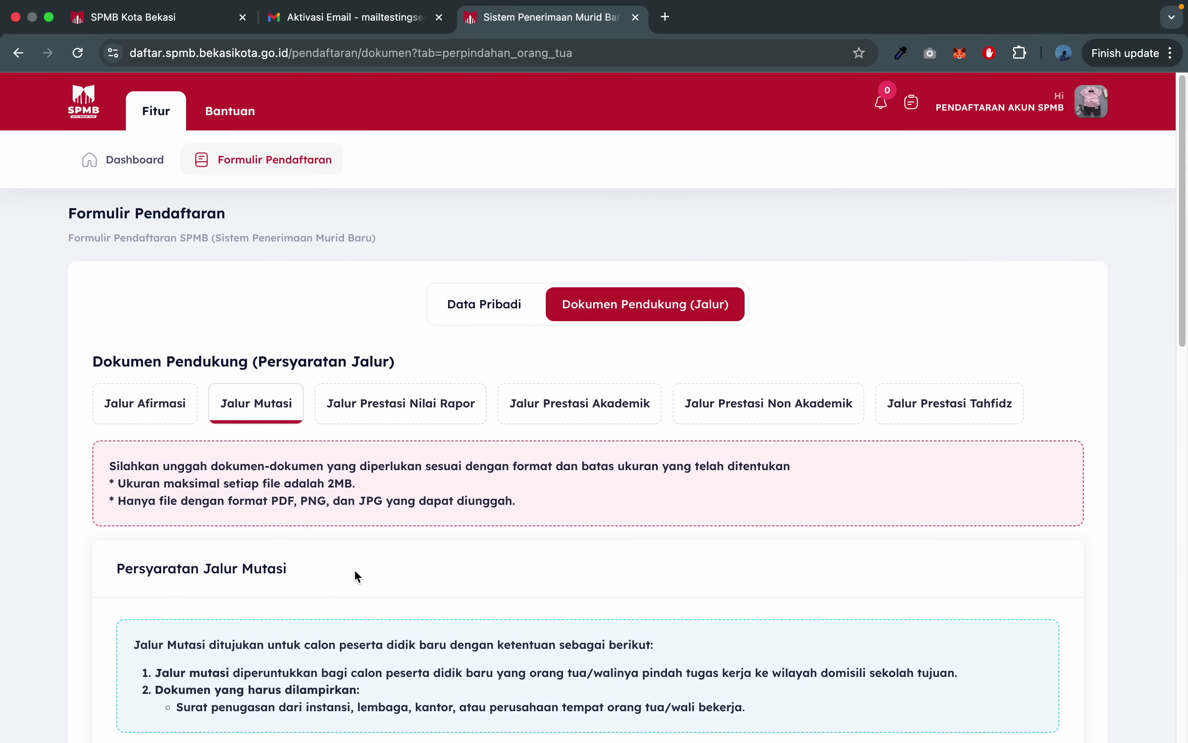
- Open Jalur Prestasi Nilai Rapor and look over the subject grade fields like PPKn and Pendidikan Agama
{"action": "left_click", "coordinate": [412, 374]}
{"action": "scroll", "coordinate": [422, 459], "scroll_direction": "down", "scroll_amount": 5}
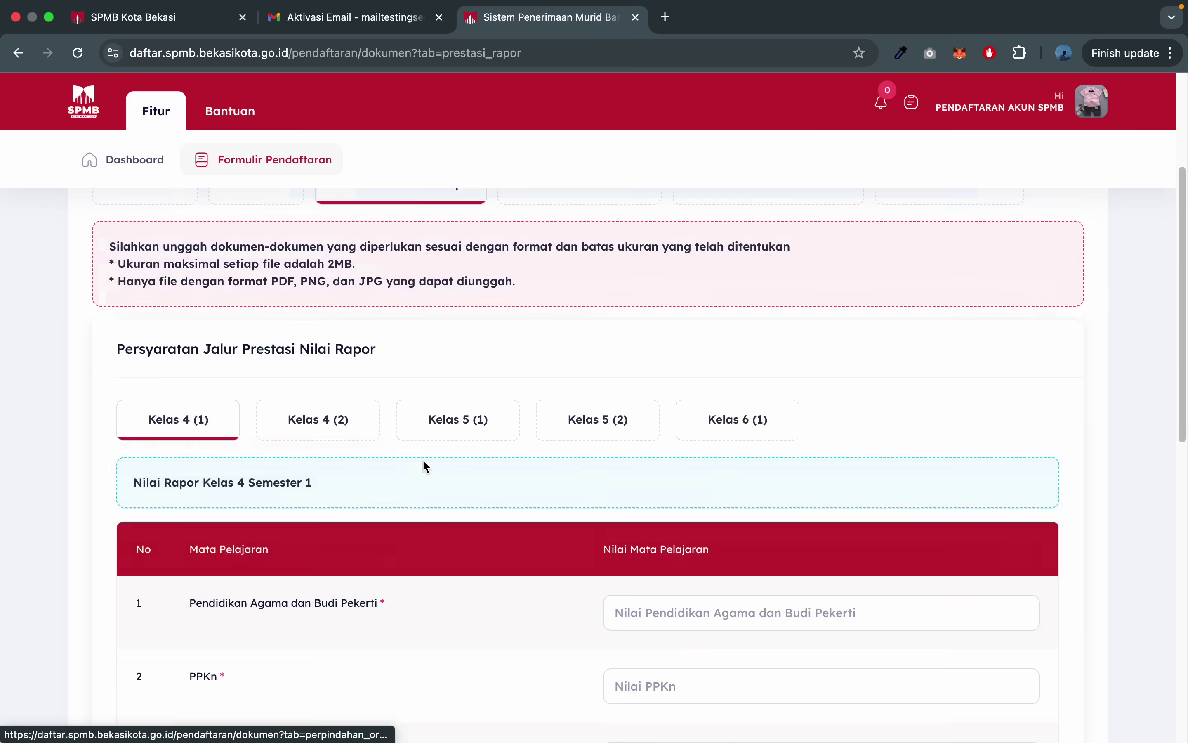
{"action": "left_click", "coordinate": [743, 322]}
{"action": "left_click", "coordinate": [623, 381]}
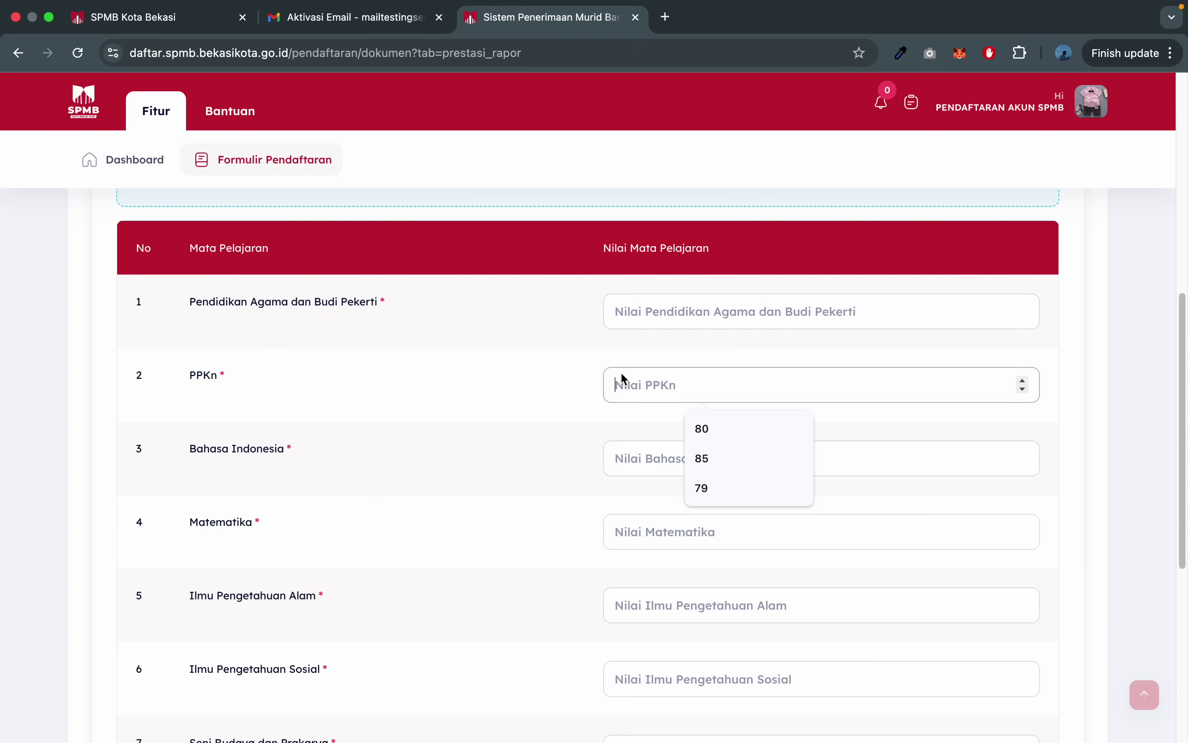
{"action": "scroll", "coordinate": [525, 454], "scroll_direction": "up", "scroll_amount": 3}
{"action": "scroll", "coordinate": [525, 454], "scroll_direction": "up", "scroll_amount": 5}
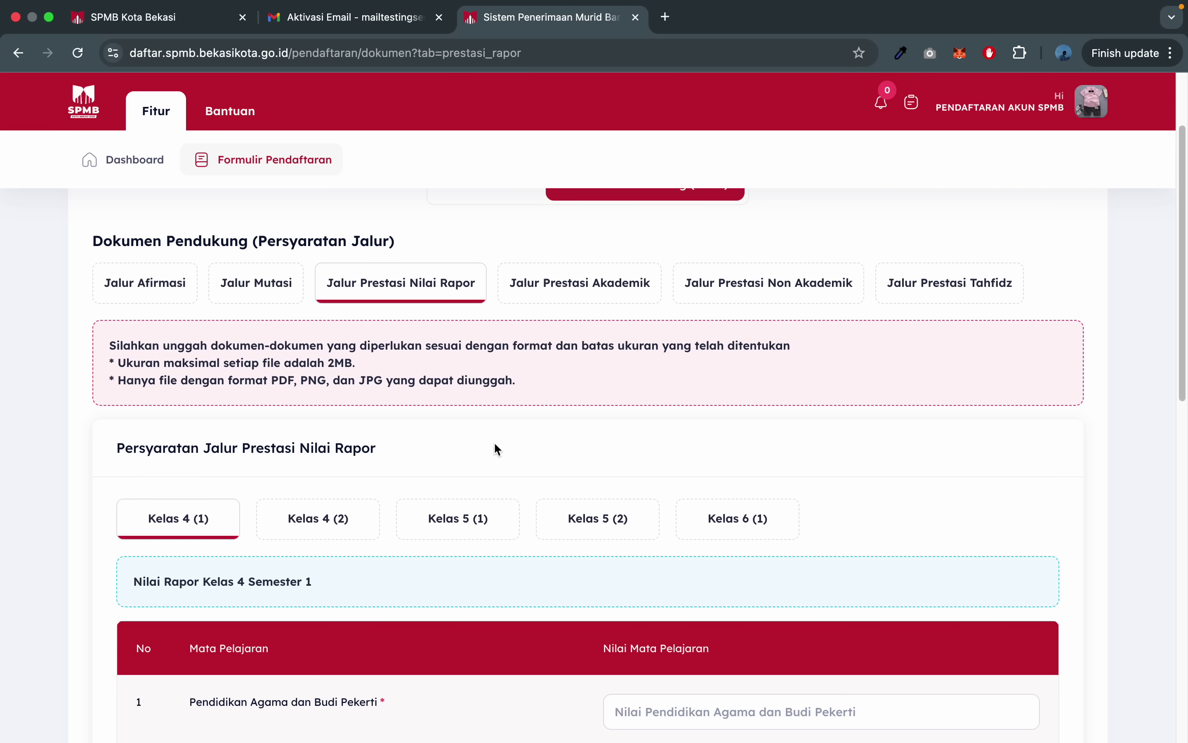
{"action": "scroll", "coordinate": [496, 449], "scroll_direction": "down", "scroll_amount": 10}
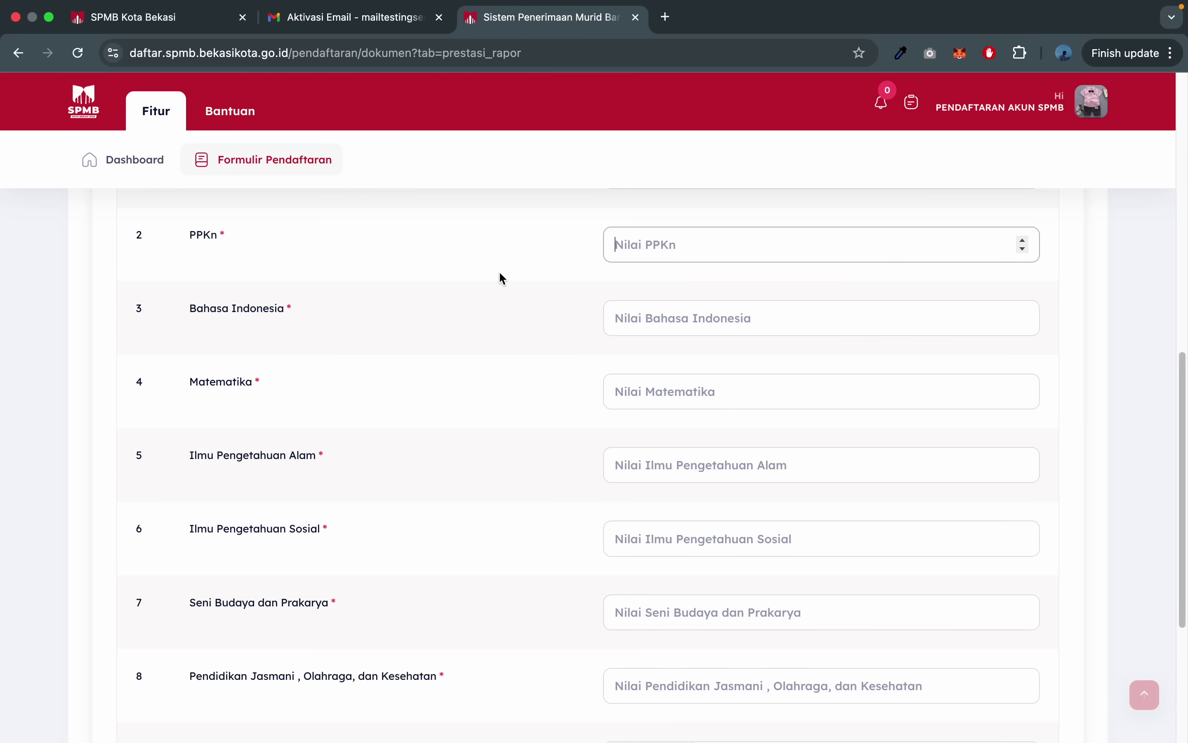
{"action": "scroll", "coordinate": [690, 268], "scroll_direction": "up", "scroll_amount": 4}
{"action": "left_click", "coordinate": [663, 290]}
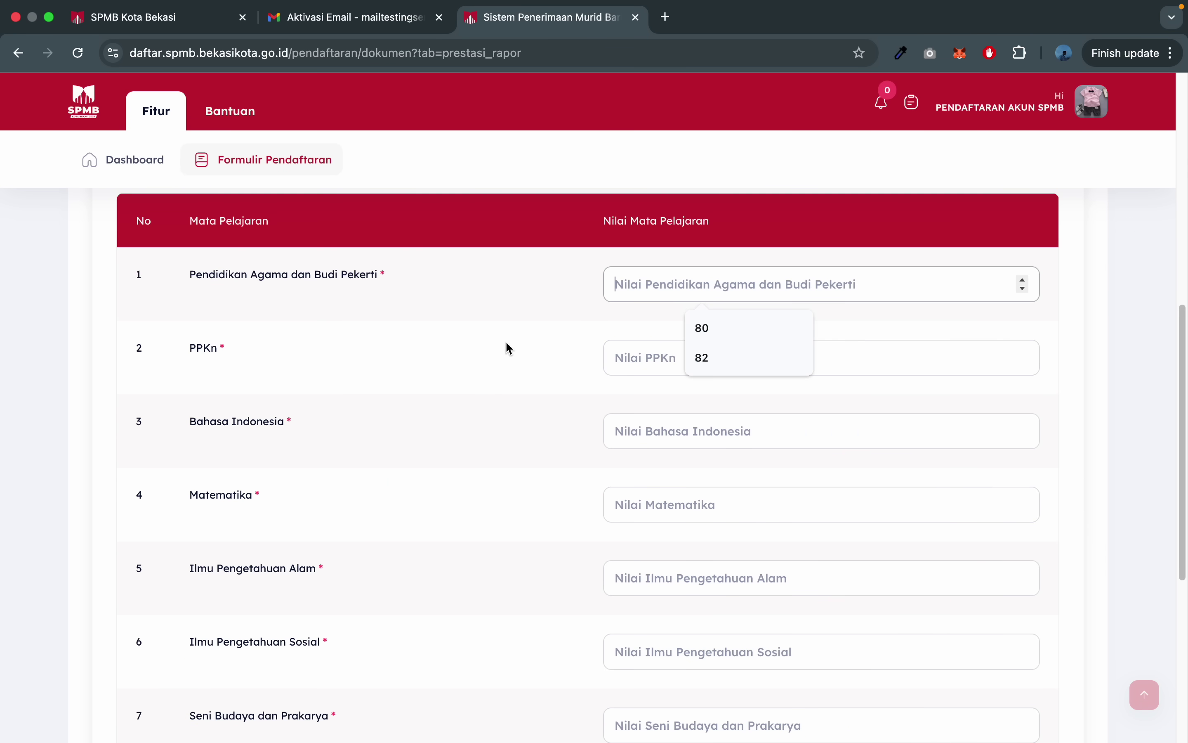
{"action": "scroll", "coordinate": [509, 348], "scroll_direction": "up", "scroll_amount": 1}
{"action": "scroll", "coordinate": [499, 404], "scroll_direction": "down", "scroll_amount": 2}
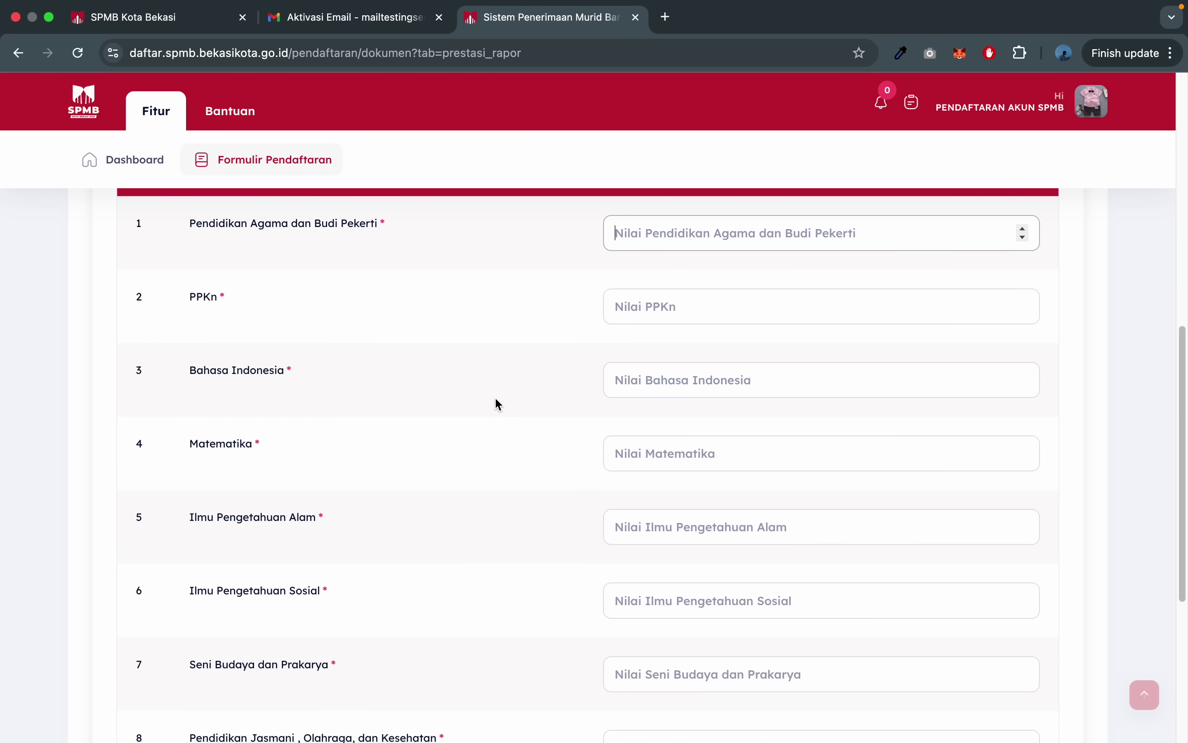
{"action": "scroll", "coordinate": [495, 405], "scroll_direction": "up", "scroll_amount": 3}
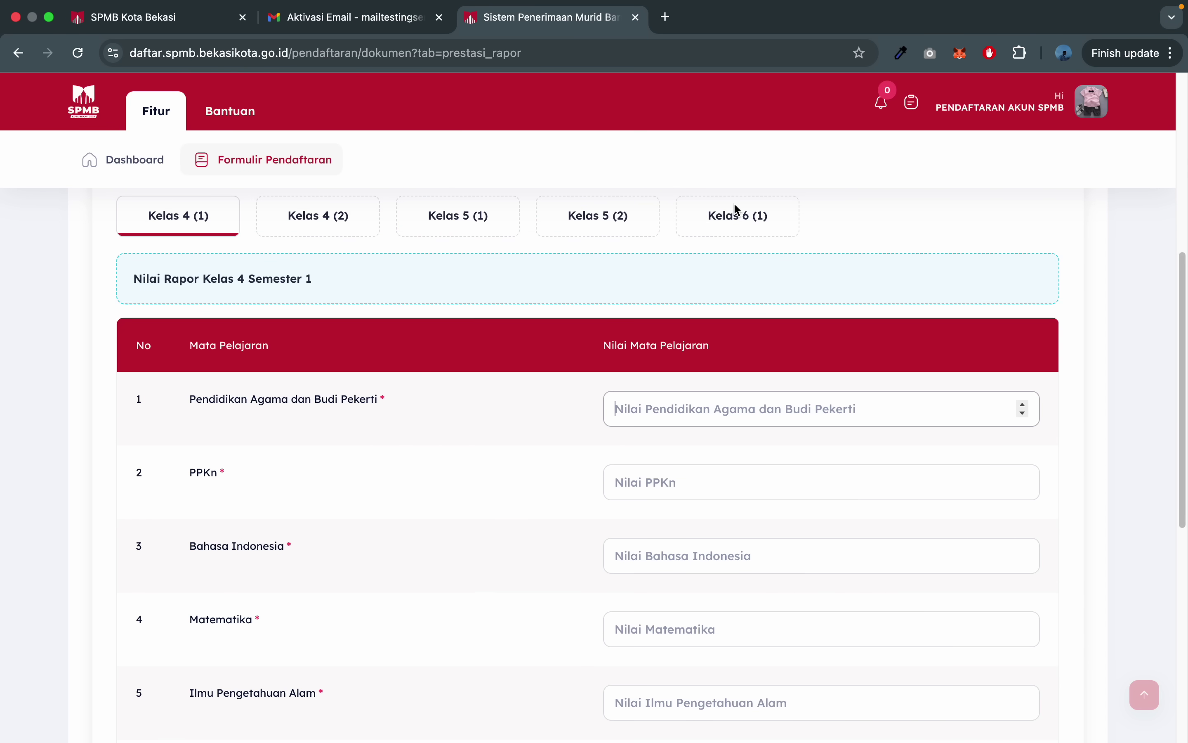
- View the Kelas 6 (1) report grades, then open the Jalur Prestasi Akademik requirements
{"action": "left_click", "coordinate": [738, 211]}
{"action": "scroll", "coordinate": [493, 454], "scroll_direction": "down", "scroll_amount": 10}
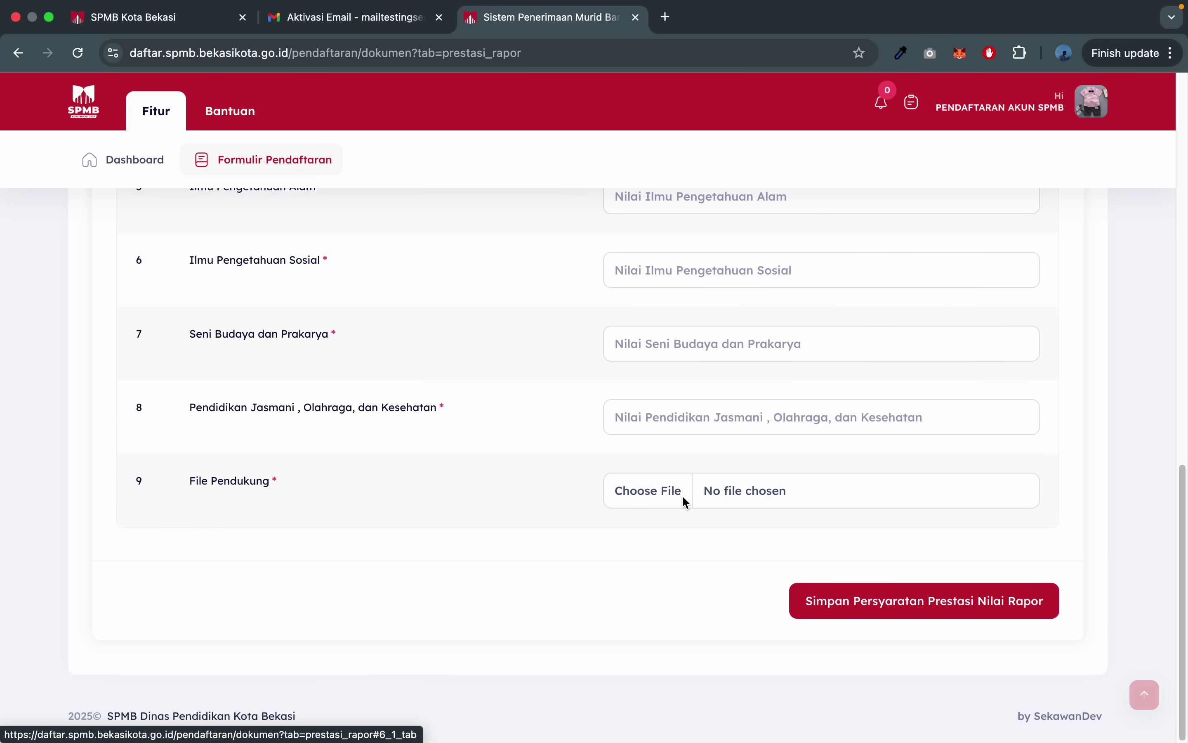
{"action": "scroll", "coordinate": [683, 496], "scroll_direction": "up", "scroll_amount": 8}
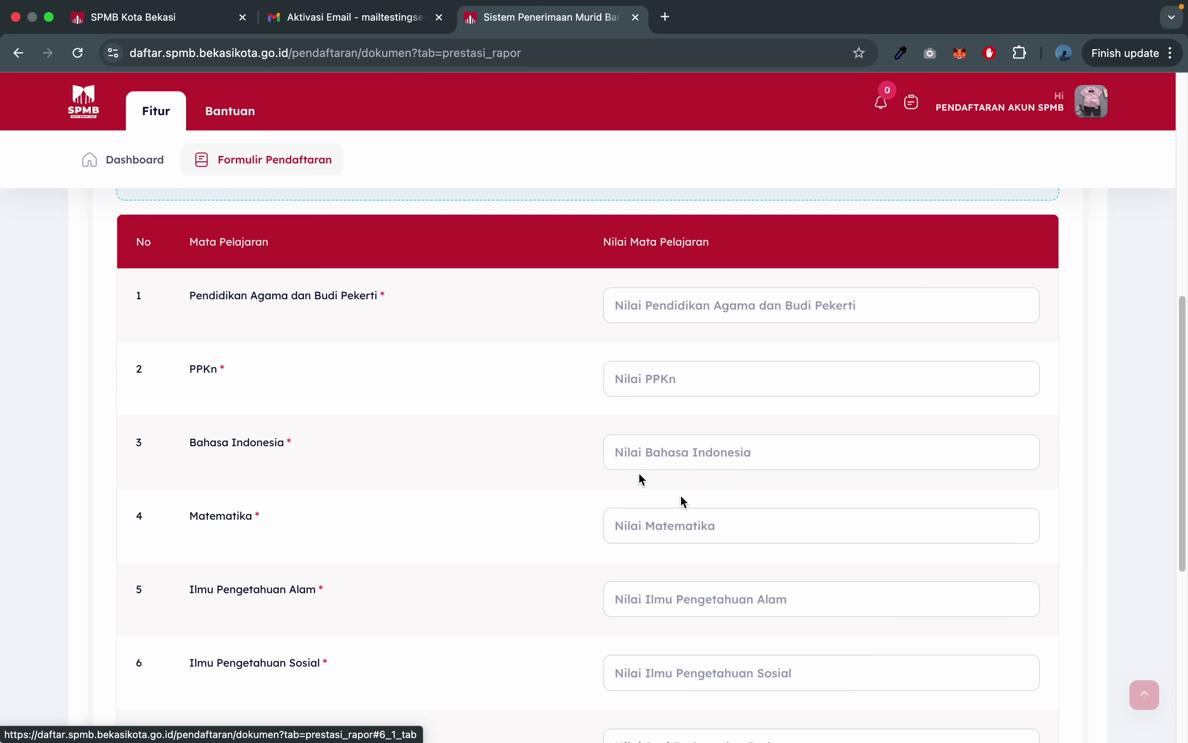
{"action": "left_click", "coordinate": [688, 310]}
{"action": "left_click", "coordinate": [681, 377]}
{"action": "left_click", "coordinate": [503, 491]}
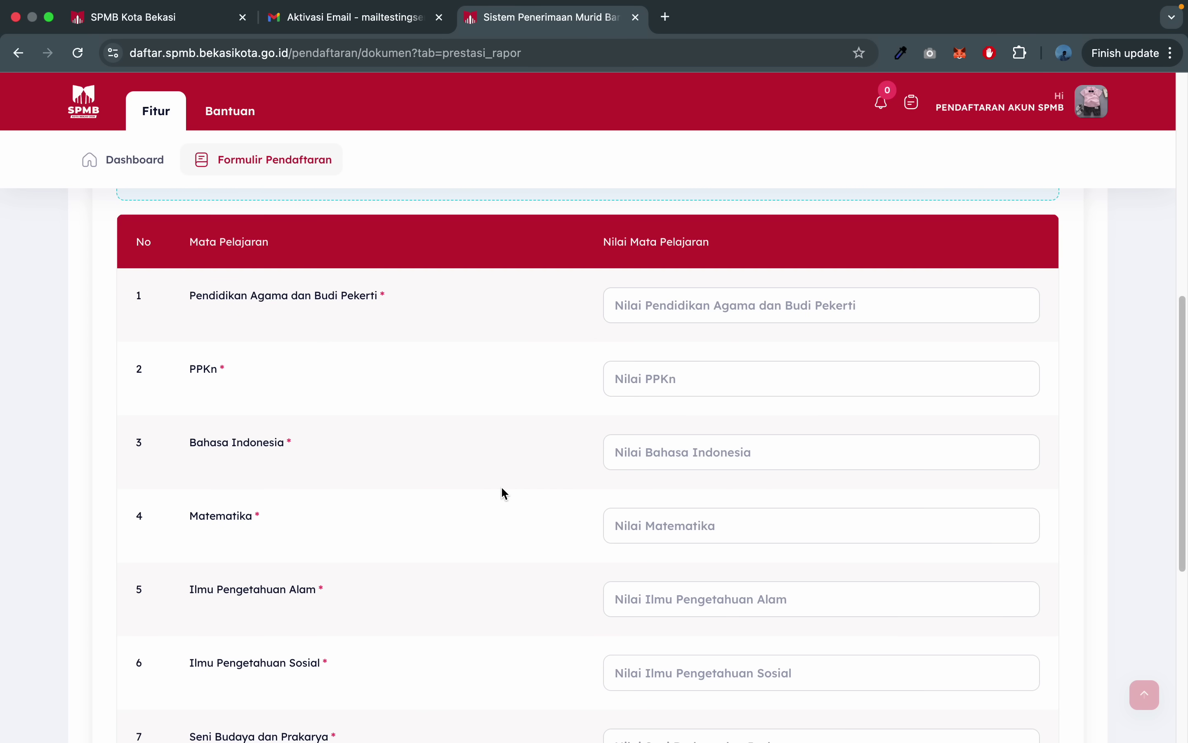
{"action": "scroll", "coordinate": [504, 491], "scroll_direction": "up", "scroll_amount": 10}
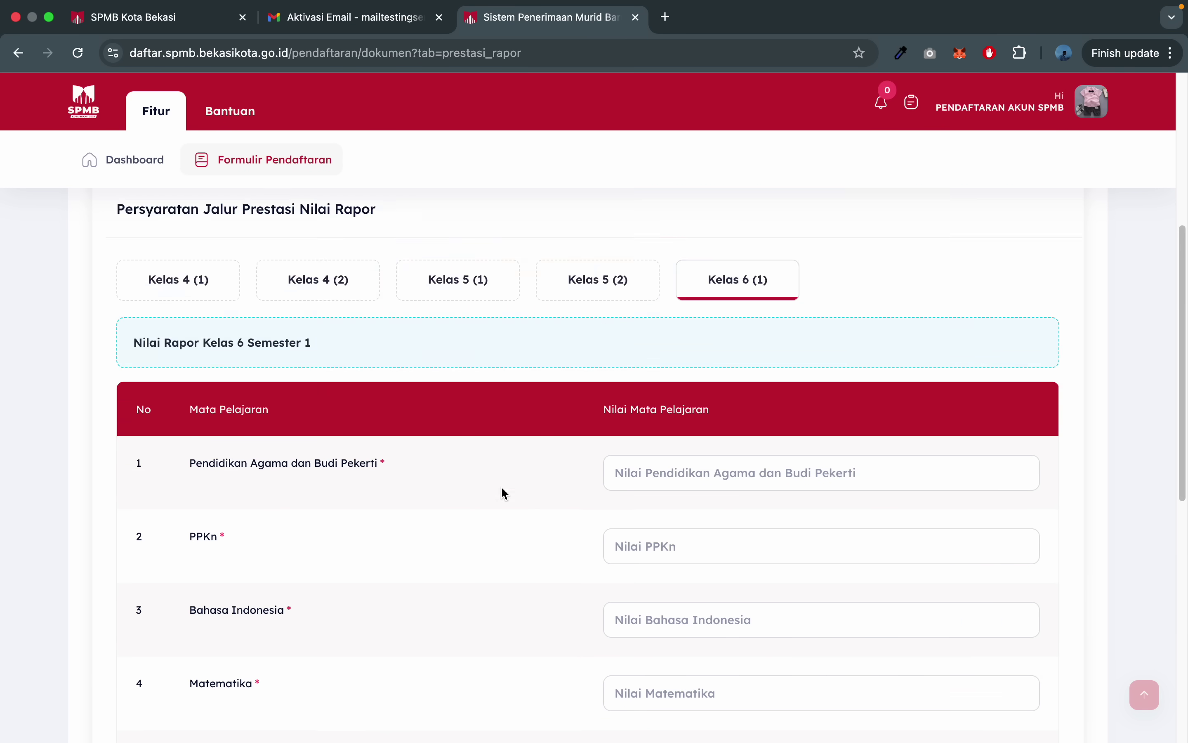
{"action": "left_click", "coordinate": [574, 400]}
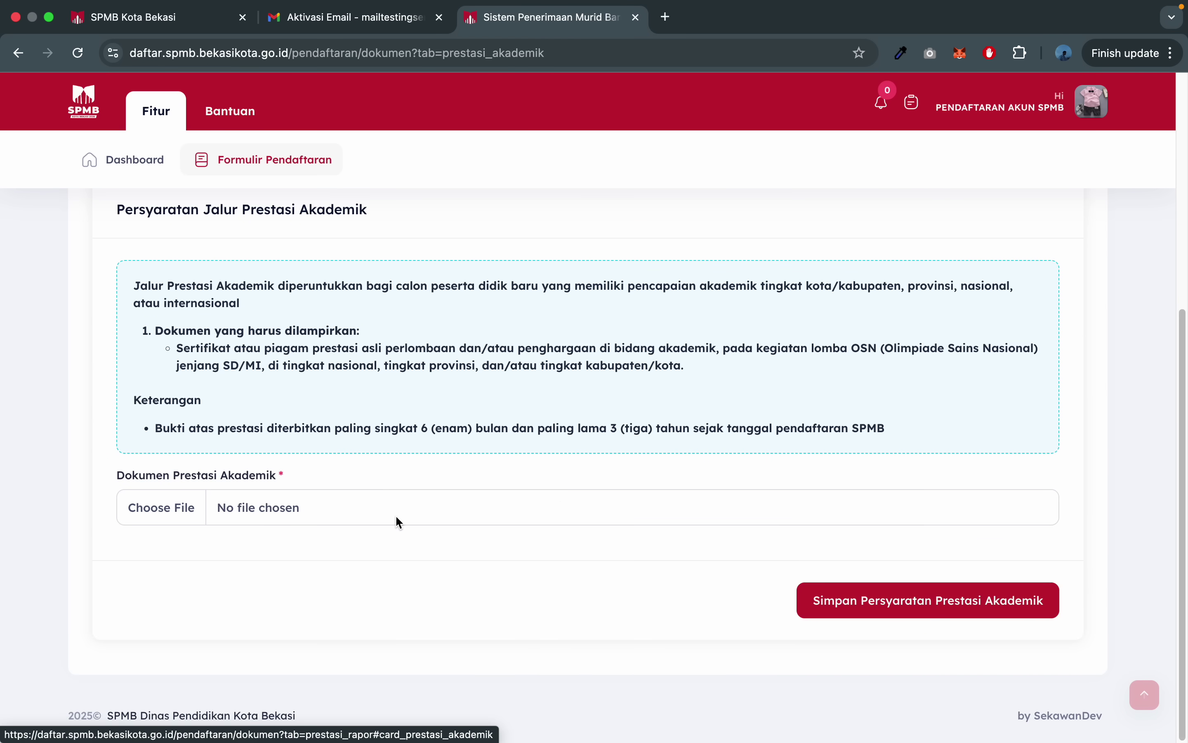
- Attach the jpg from Downloads as the academic achievement document and save the requirement
{"action": "left_click", "coordinate": [493, 496]}
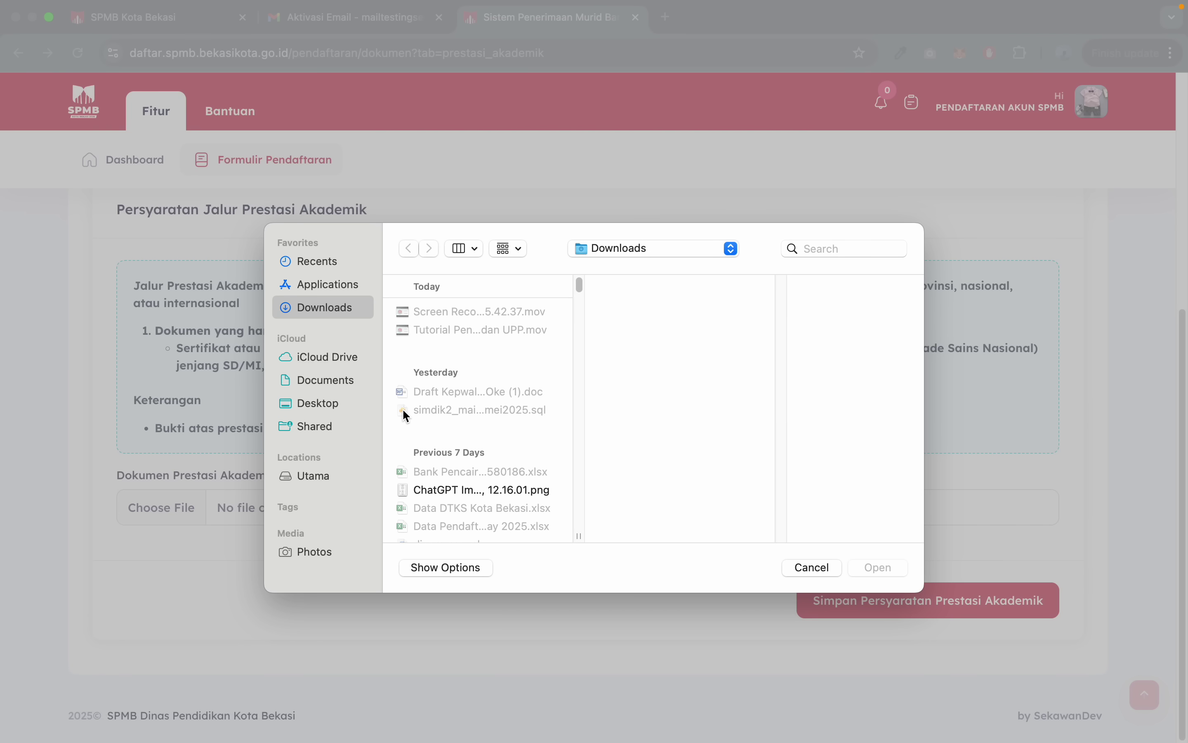
{"action": "scroll", "coordinate": [406, 415], "scroll_direction": "down", "scroll_amount": 5}
{"action": "left_click", "coordinate": [442, 532]}
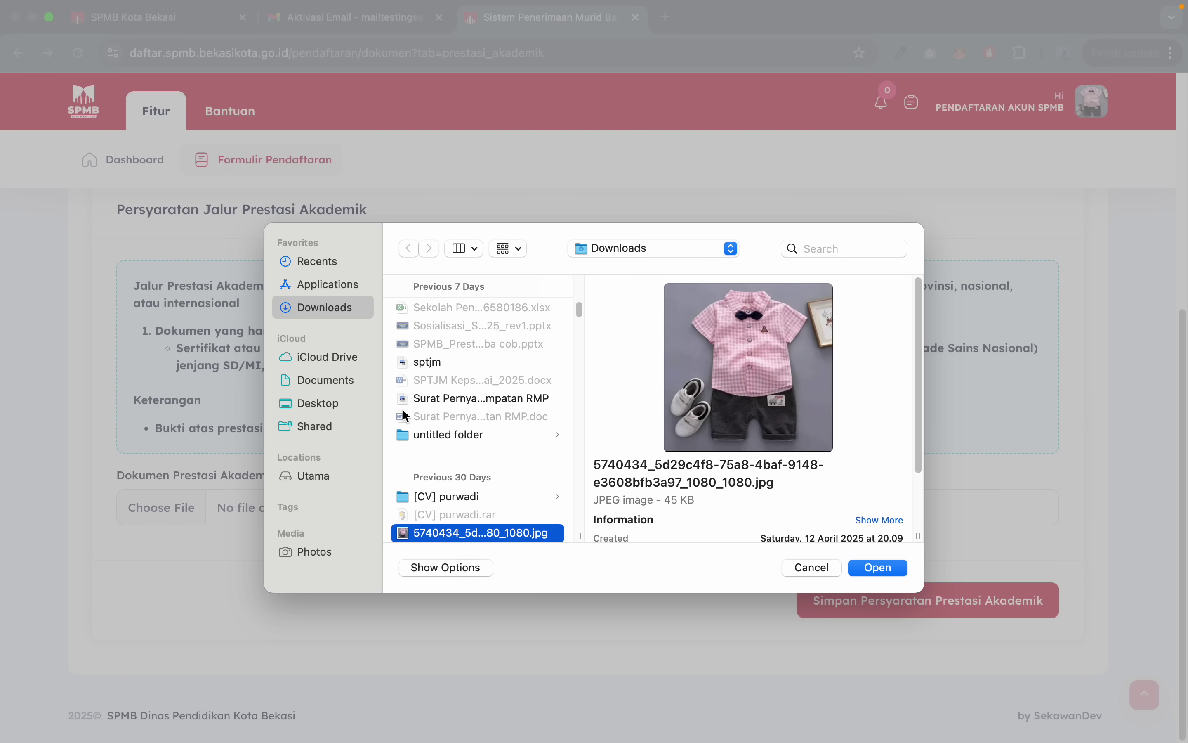
{"action": "left_click", "coordinate": [879, 568]}
{"action": "left_click", "coordinate": [863, 604]}
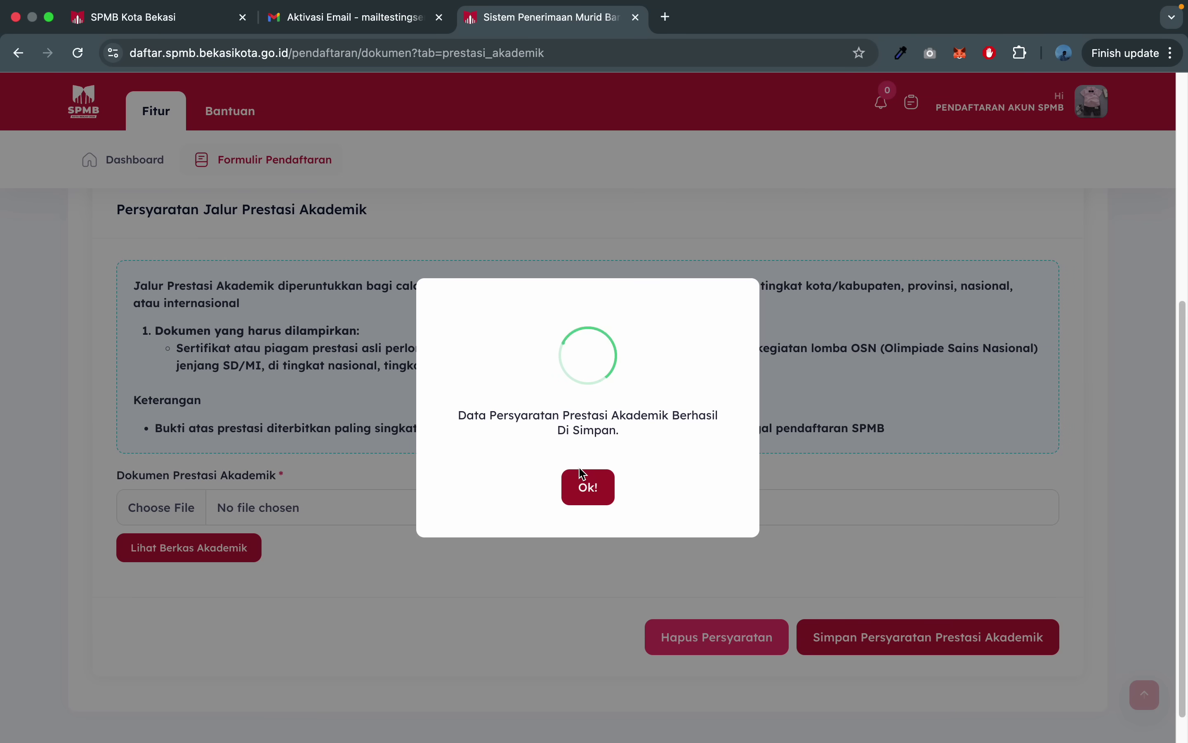
{"action": "left_click", "coordinate": [584, 484]}
- Move through the pathway tabs, ending on the Prestasi Non Akademik requirements
{"action": "left_click", "coordinate": [772, 250]}
{"action": "scroll", "coordinate": [585, 553], "scroll_direction": "down", "scroll_amount": 5}
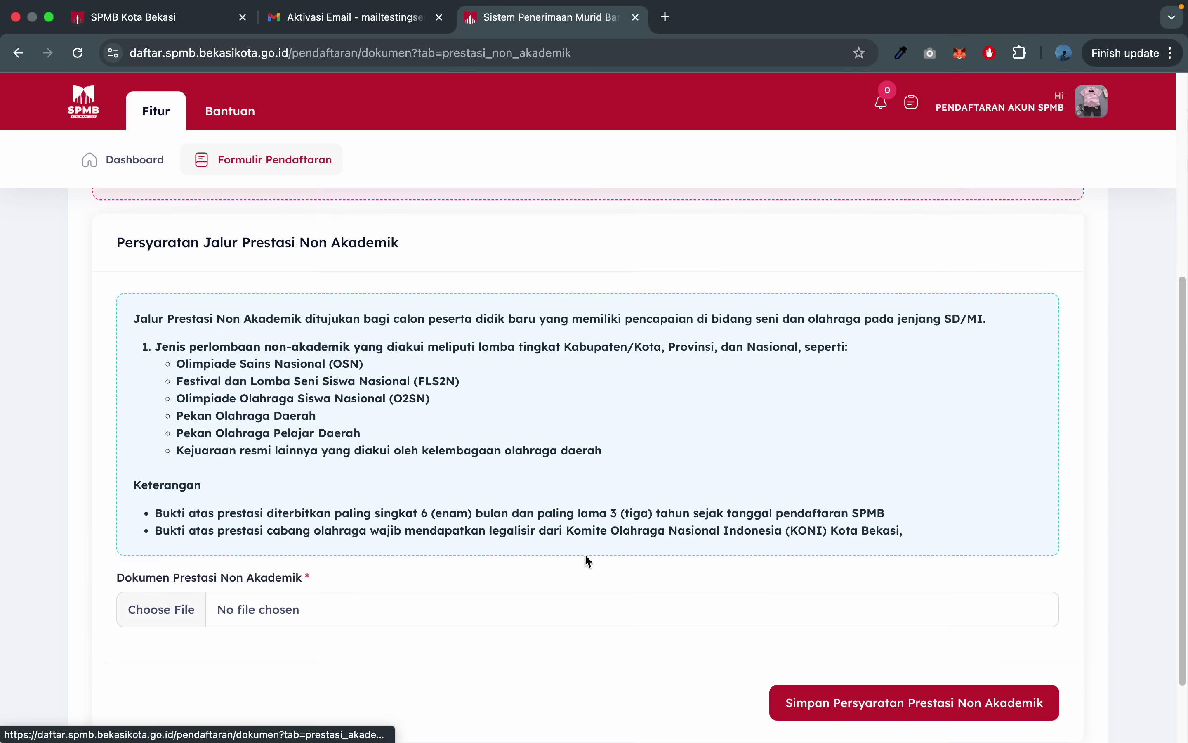
{"action": "scroll", "coordinate": [544, 447], "scroll_direction": "up", "scroll_amount": 5}
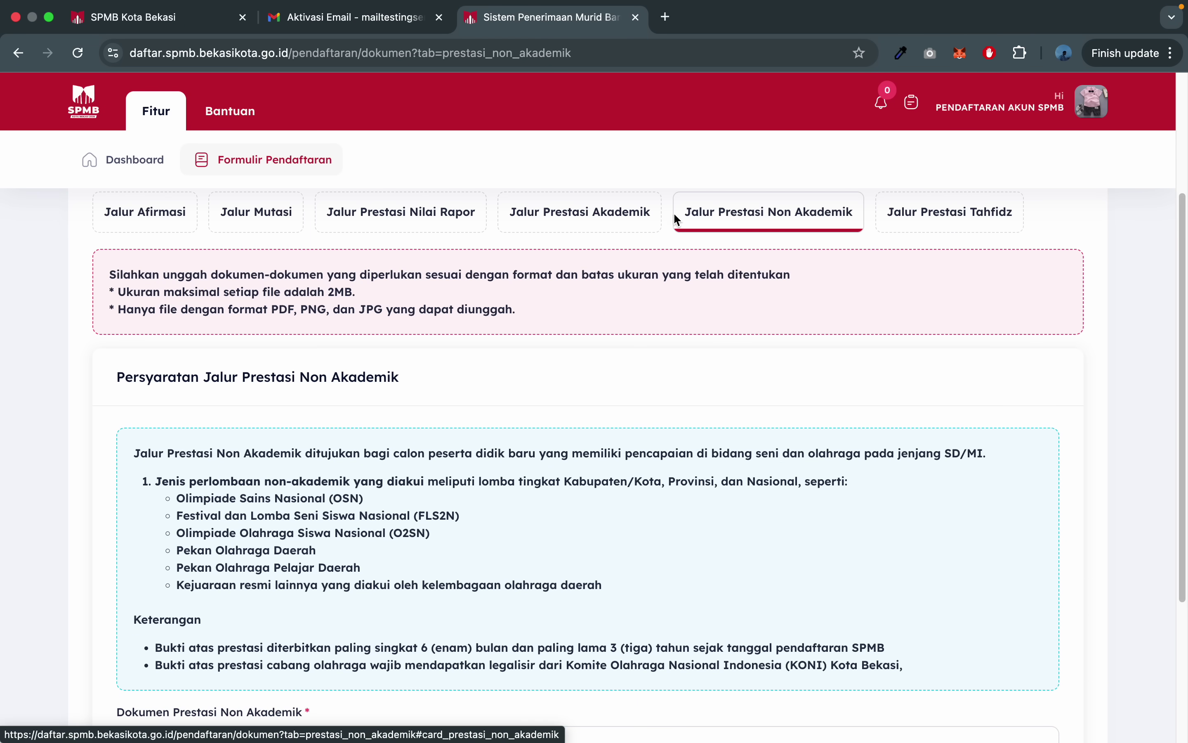
{"action": "left_click", "coordinate": [629, 215]}
{"action": "left_click", "coordinate": [726, 214]}
{"action": "left_click", "coordinate": [656, 209]}
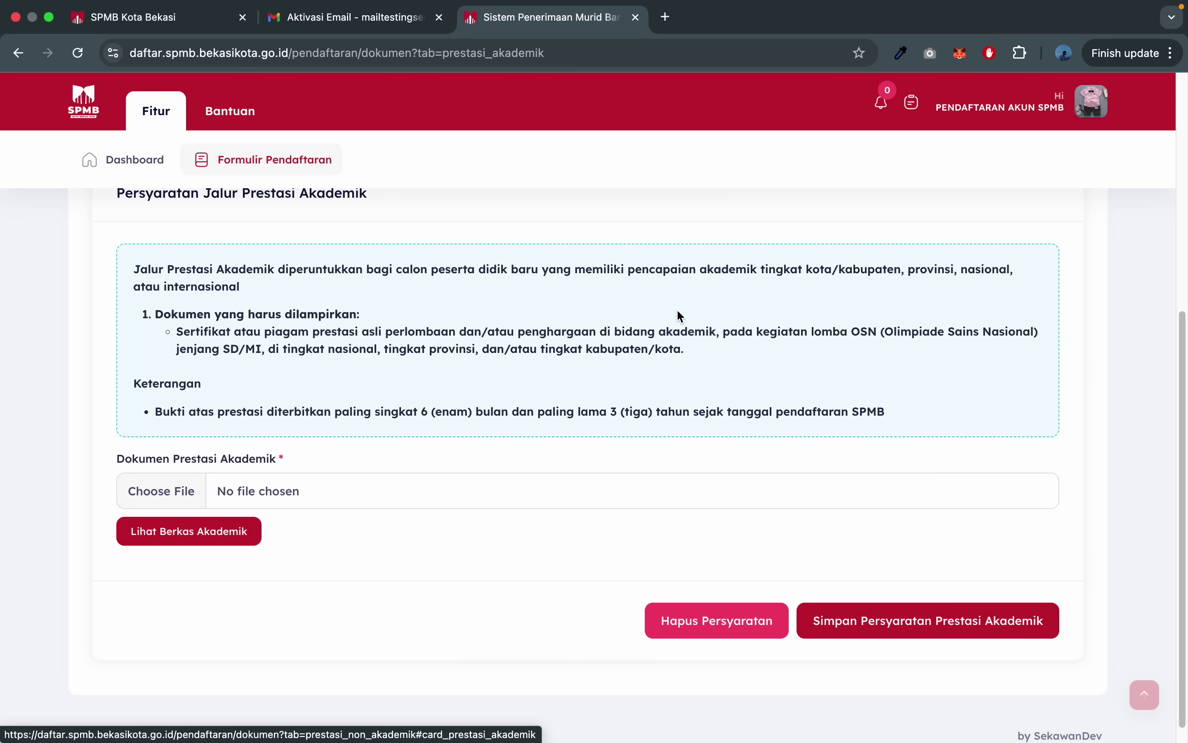
{"action": "scroll", "coordinate": [677, 315], "scroll_direction": "up", "scroll_amount": 1}
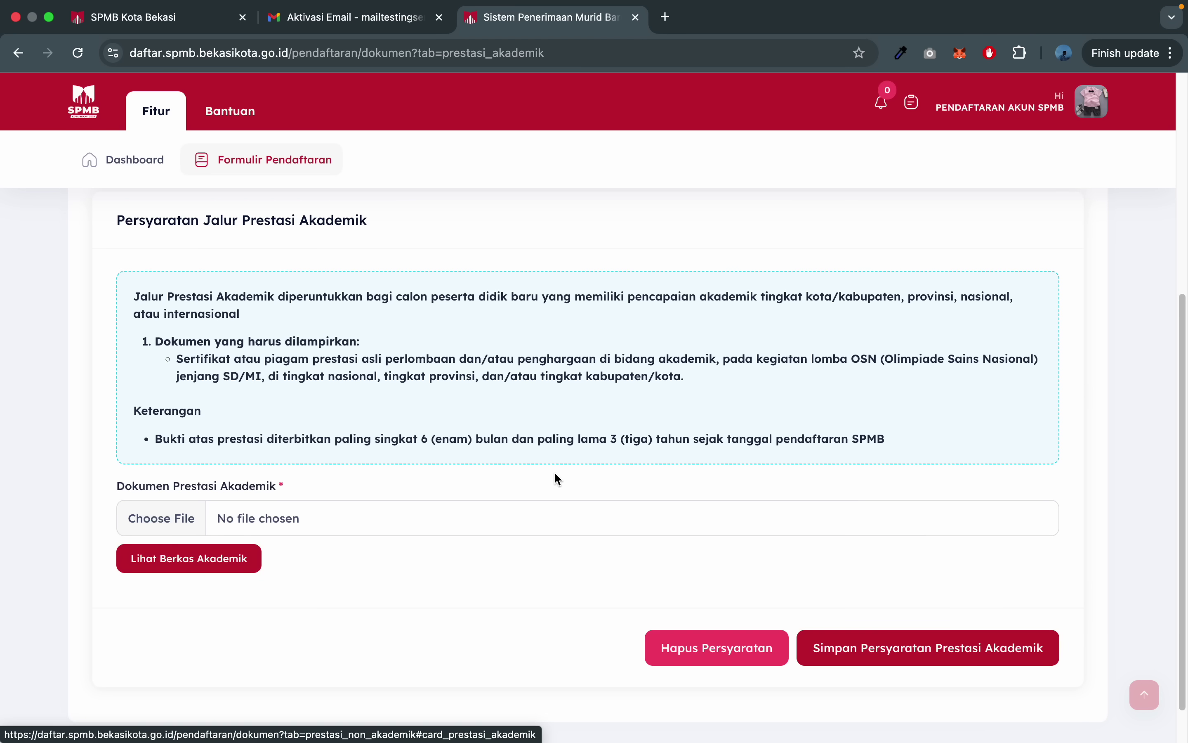
{"action": "scroll", "coordinate": [557, 480], "scroll_direction": "up", "scroll_amount": 3}
{"action": "scroll", "coordinate": [558, 479], "scroll_direction": "up", "scroll_amount": 3}
- Review the Prestasi Non Akademik requirements and their list of recognised competitions
{"action": "left_click", "coordinate": [755, 310]}
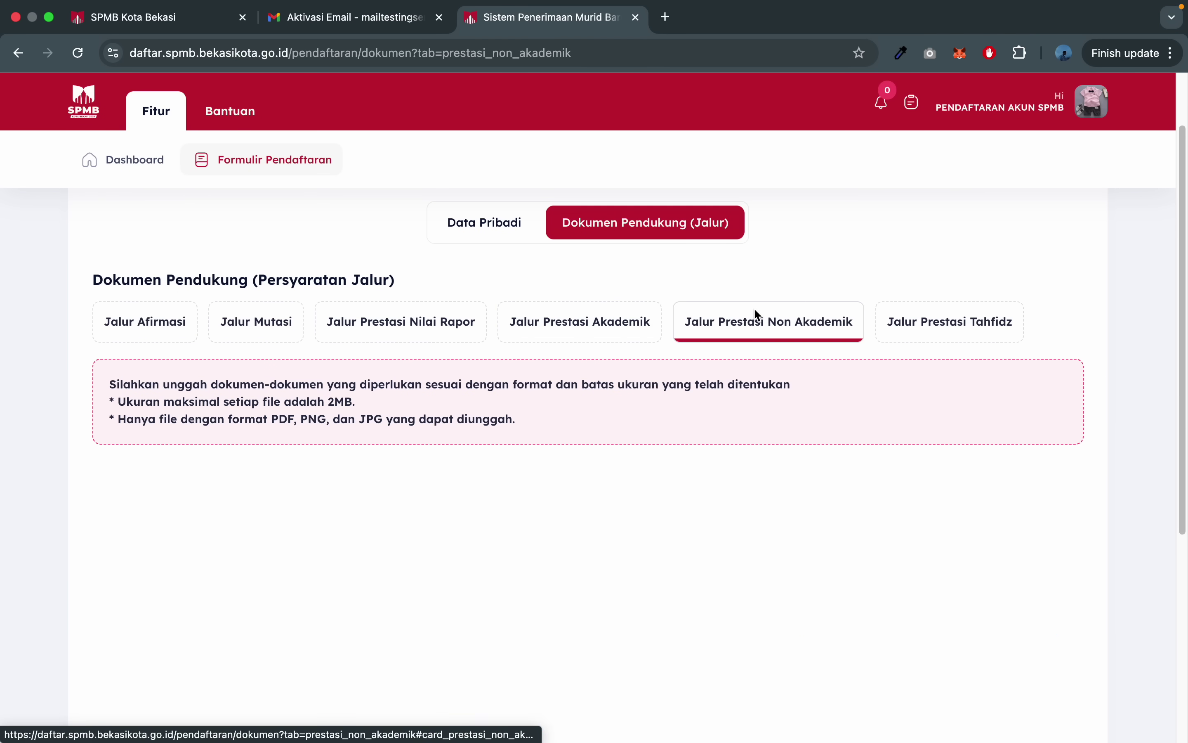
{"action": "scroll", "coordinate": [732, 452], "scroll_direction": "down", "scroll_amount": 5}
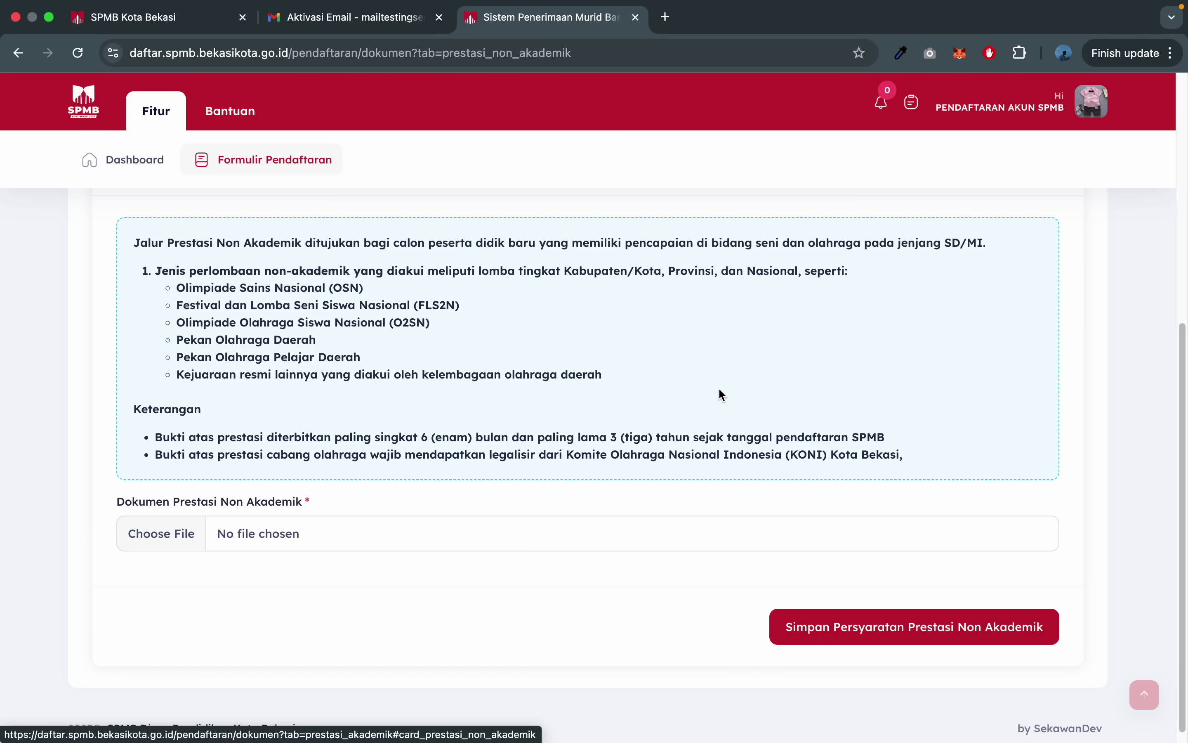
{"action": "scroll", "coordinate": [720, 390], "scroll_direction": "up", "scroll_amount": 5}
{"action": "scroll", "coordinate": [719, 390], "scroll_direction": "down", "scroll_amount": 6}
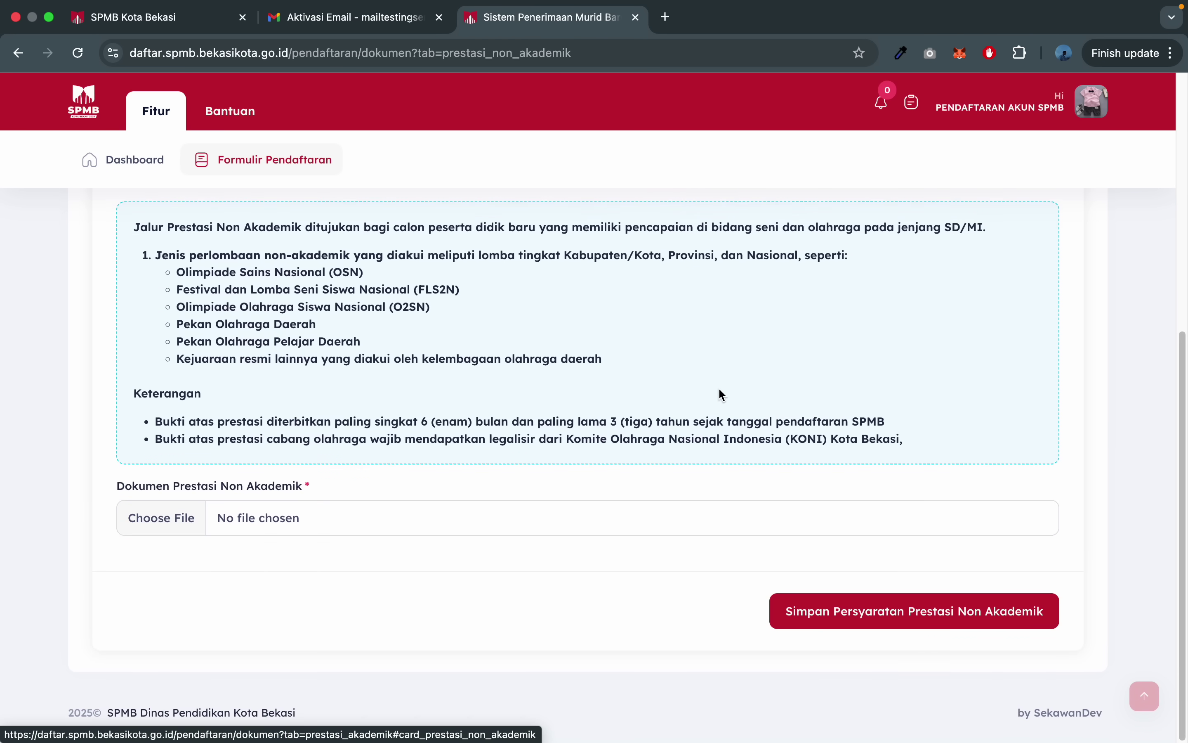
{"action": "scroll", "coordinate": [362, 341], "scroll_direction": "up", "scroll_amount": 4}
{"action": "scroll", "coordinate": [471, 309], "scroll_direction": "down", "scroll_amount": 2}
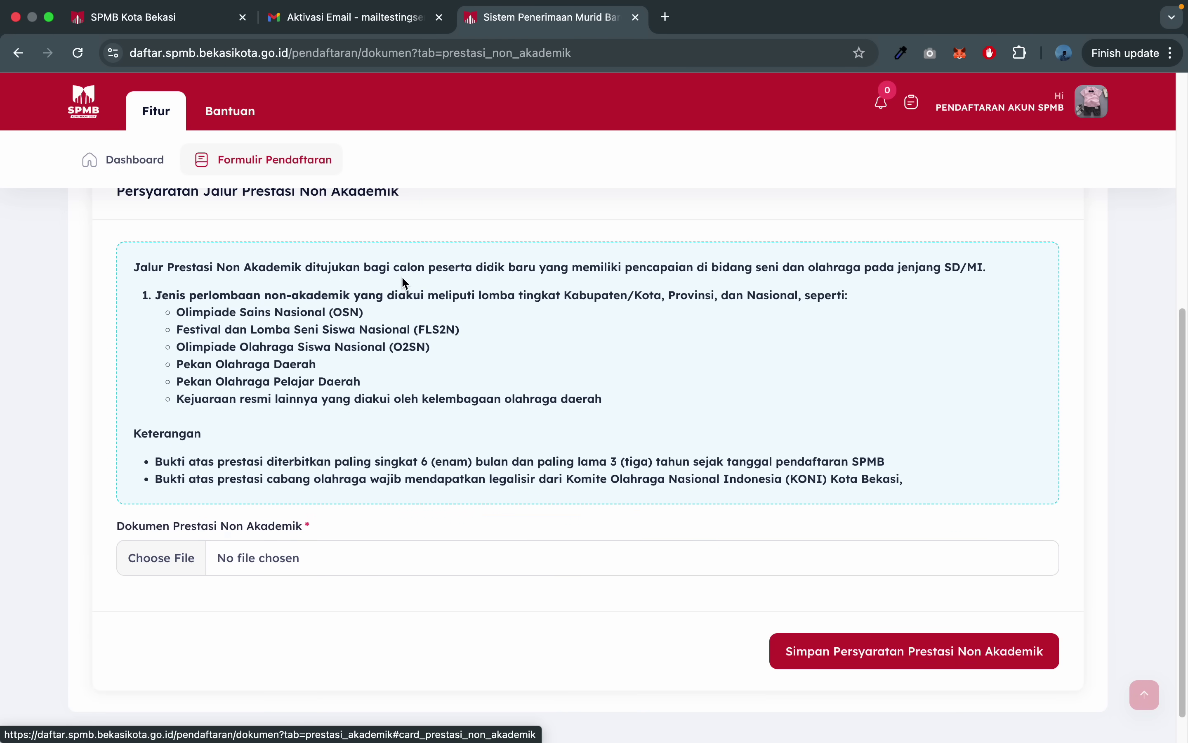
{"action": "scroll", "coordinate": [401, 290], "scroll_direction": "up", "scroll_amount": 2}
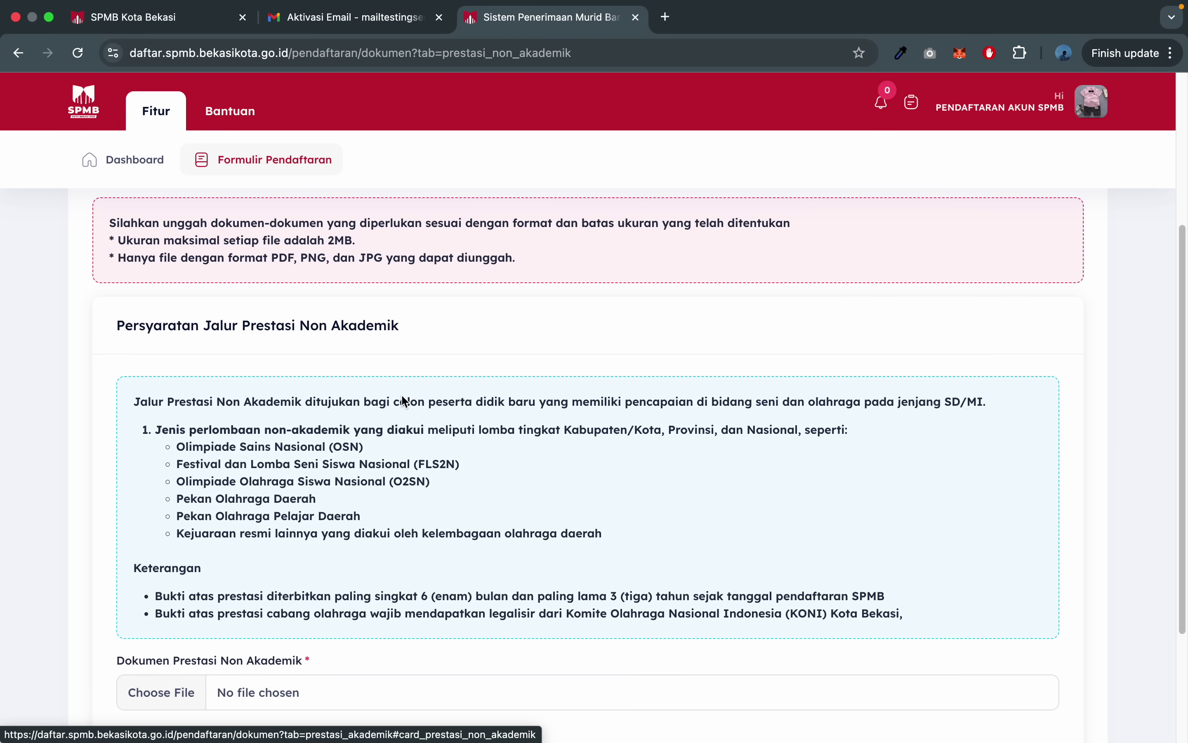
{"action": "scroll", "coordinate": [403, 401], "scroll_direction": "down", "scroll_amount": 4}
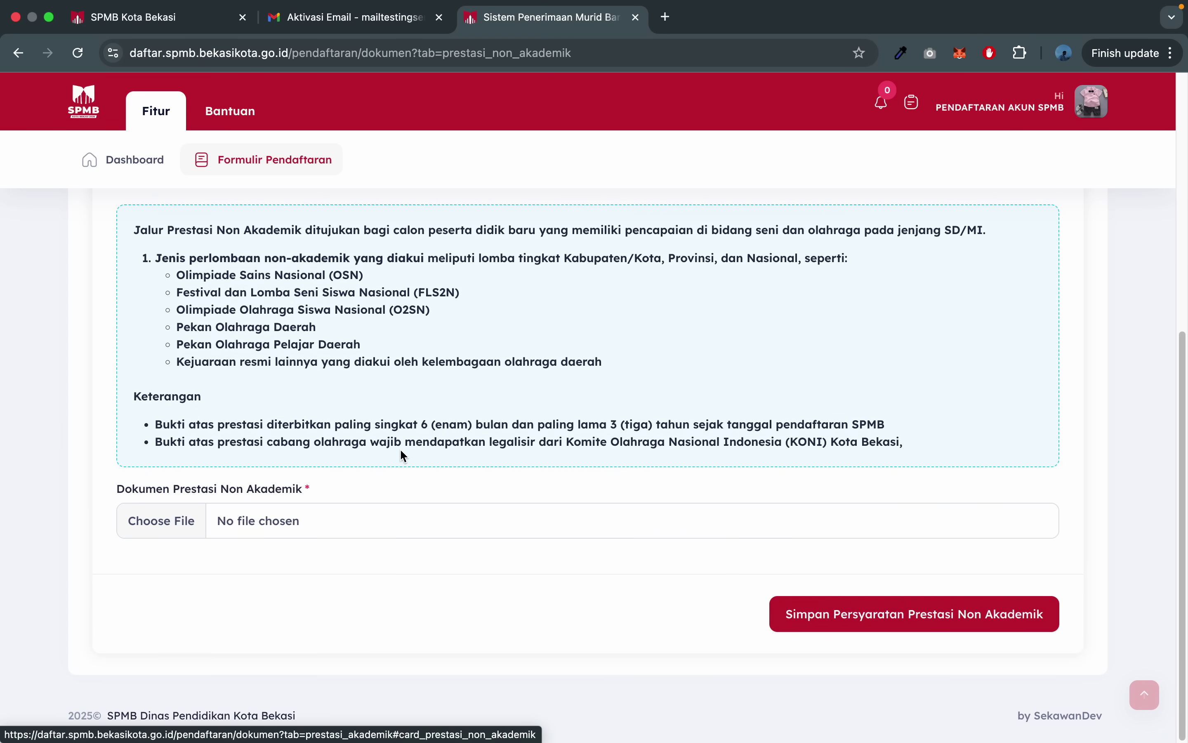
{"action": "scroll", "coordinate": [400, 448], "scroll_direction": "up", "scroll_amount": 10}
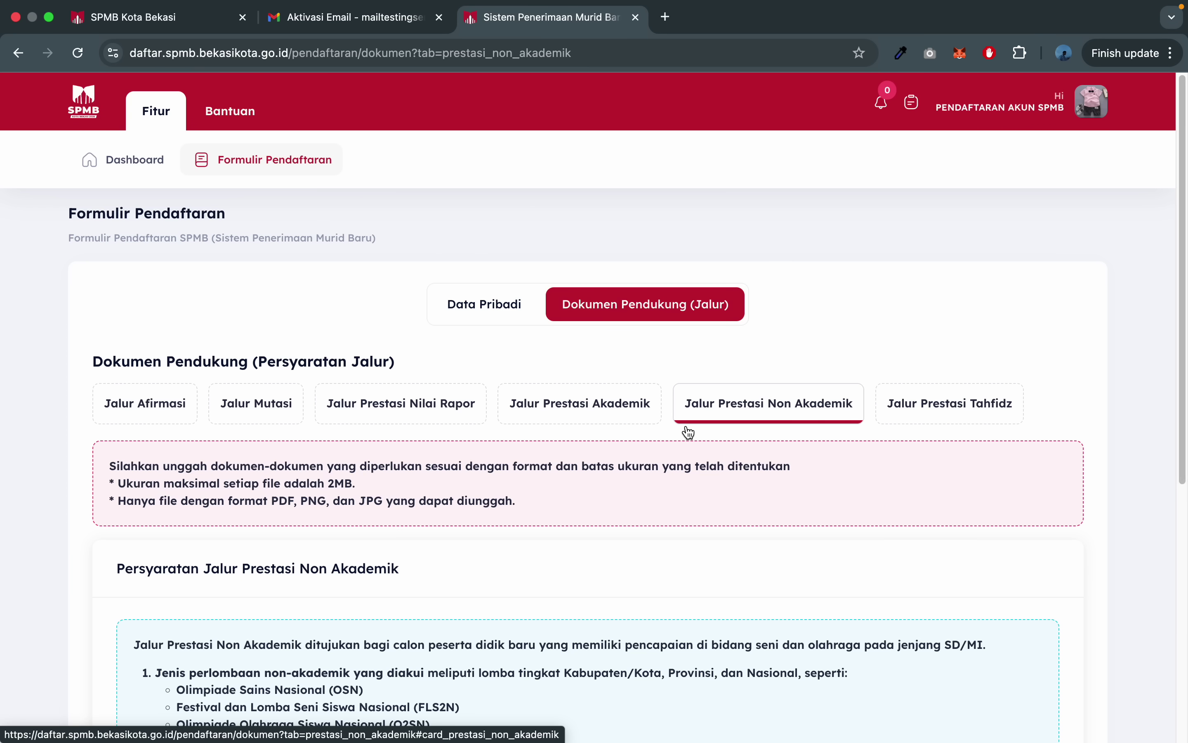
- Open the Tahfidz pathway requirements and set Jumlah Hafalan to 6 Juz
{"action": "left_click", "coordinate": [973, 388]}
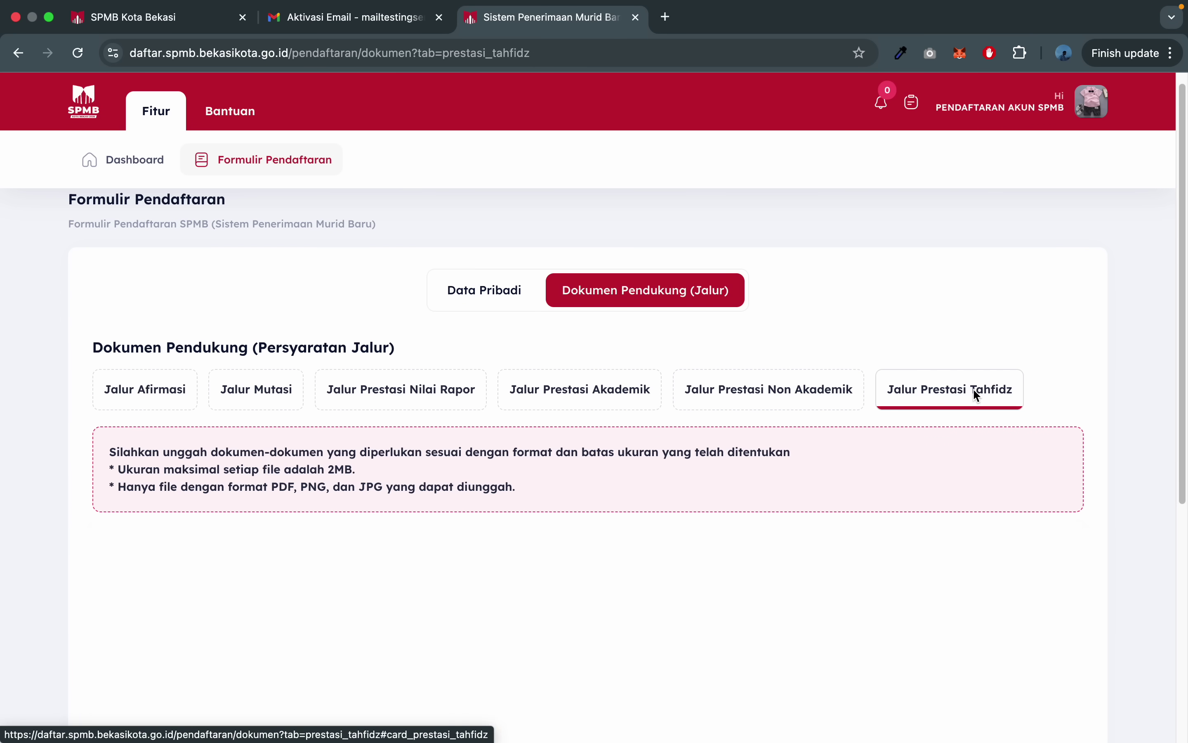
{"action": "left_click", "coordinate": [530, 492]}
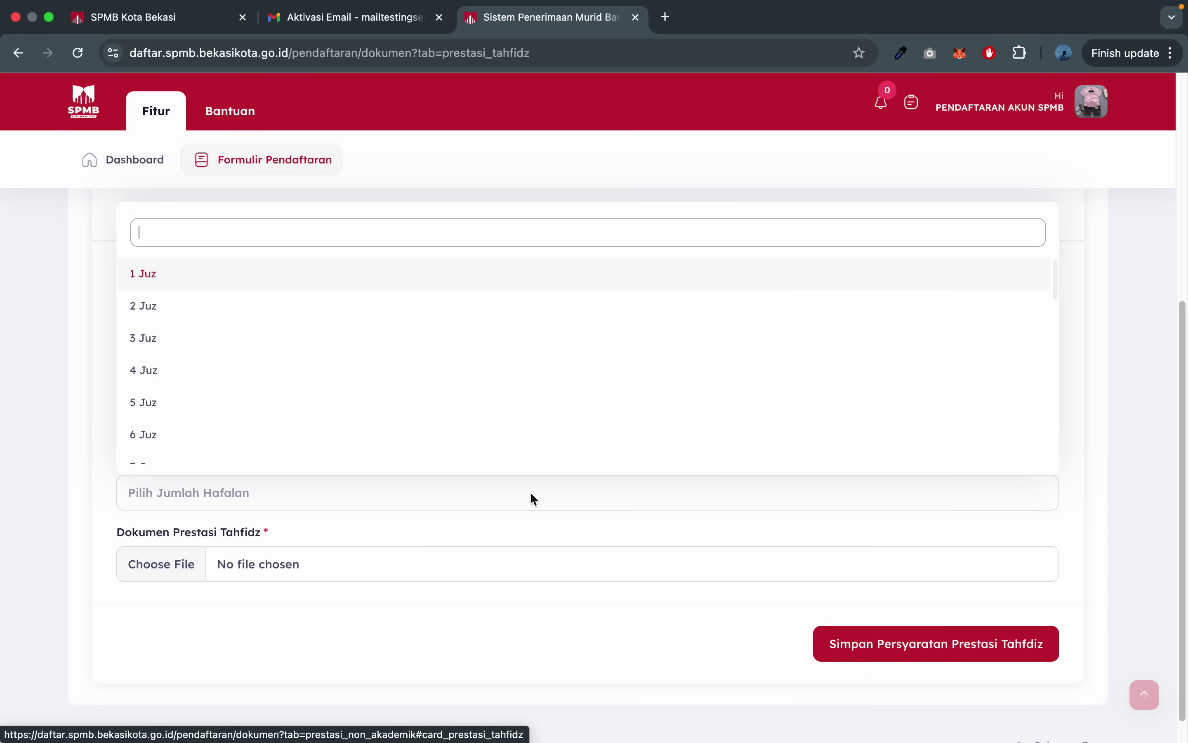
{"action": "scroll", "coordinate": [456, 382], "scroll_direction": "down", "scroll_amount": 1}
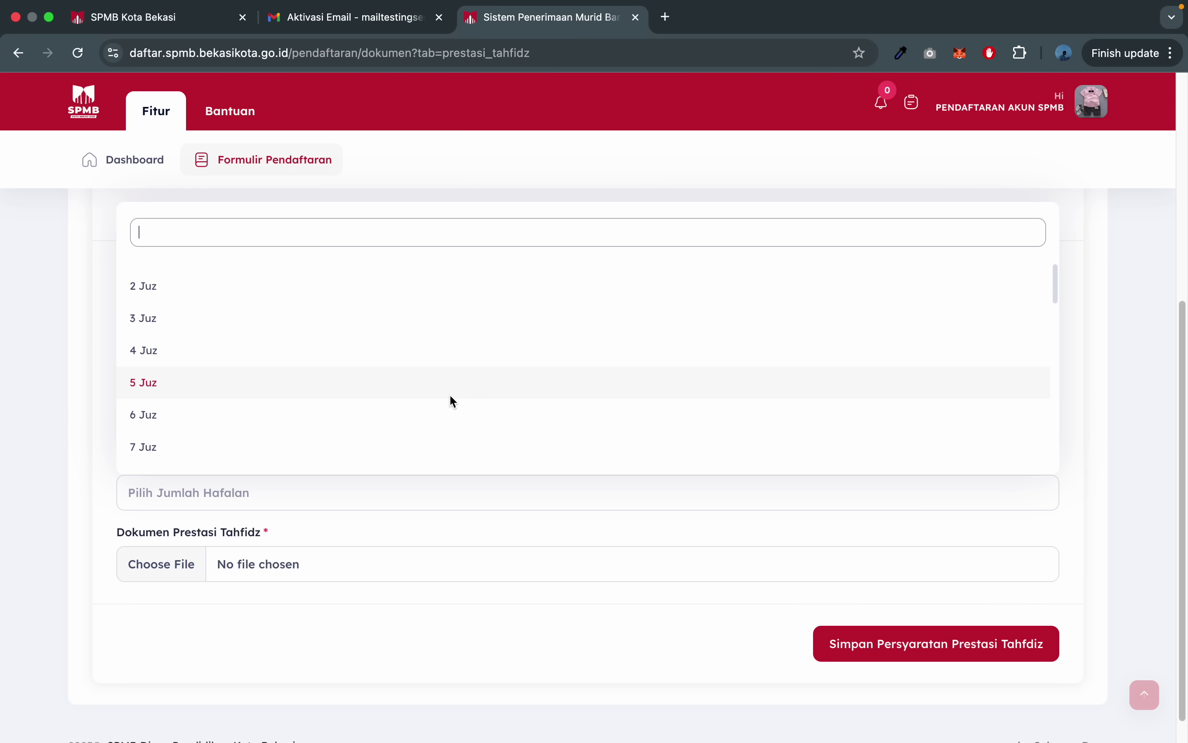
{"action": "left_click", "coordinate": [447, 404]}
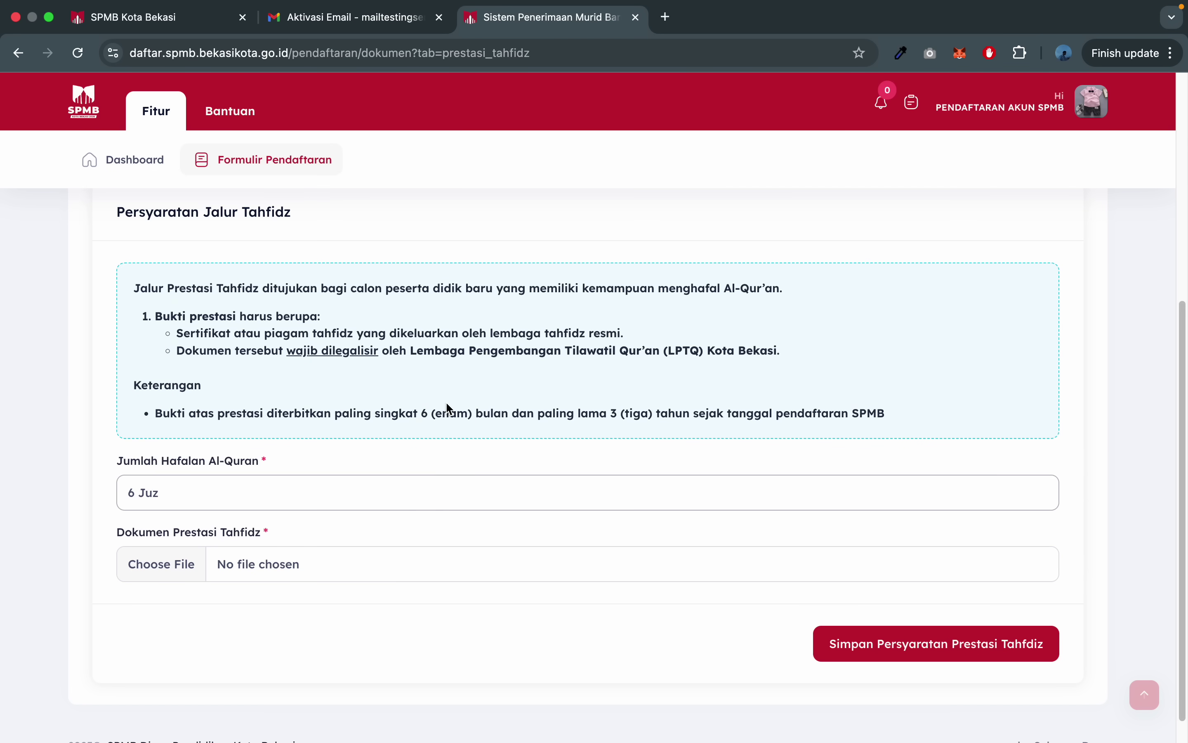
- Attach the jpg document, save the Tahfidz requirement, and return to Data Pribadi
{"action": "left_click", "coordinate": [368, 571]}
{"action": "scroll", "coordinate": [462, 493], "scroll_direction": "down", "scroll_amount": 10}
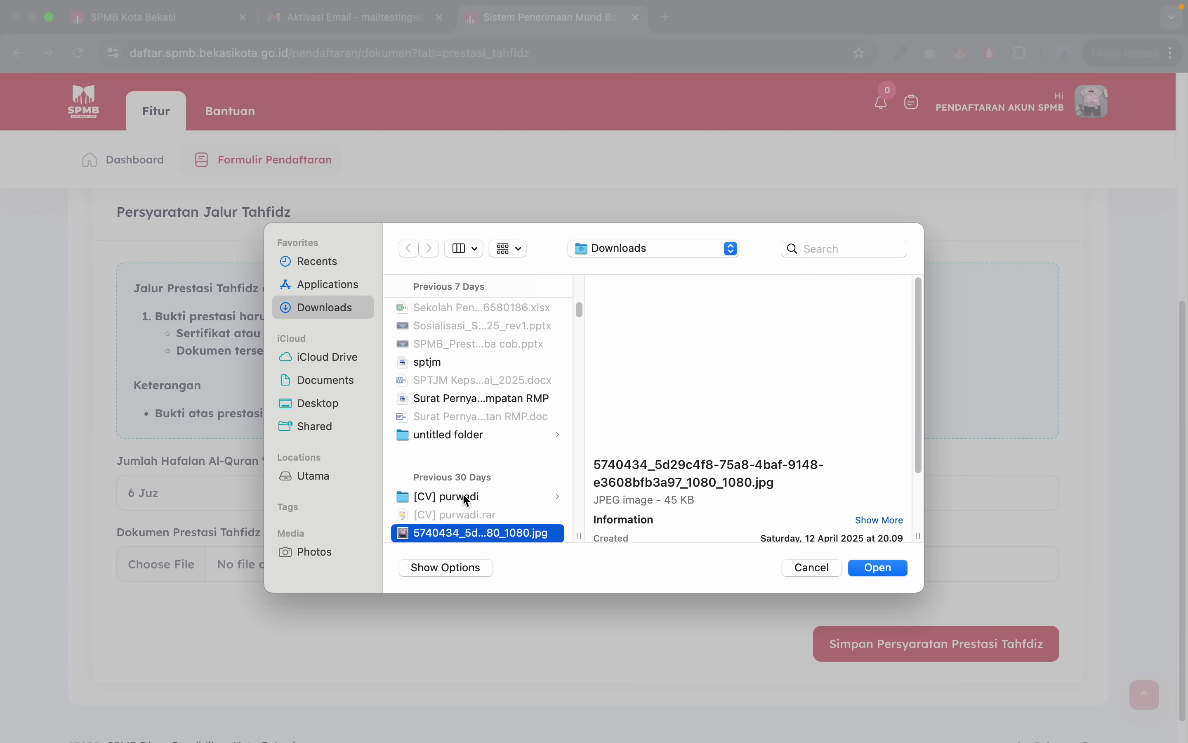
{"action": "key", "text": "Return"}
{"action": "scroll", "coordinate": [506, 498], "scroll_direction": "up", "scroll_amount": 2}
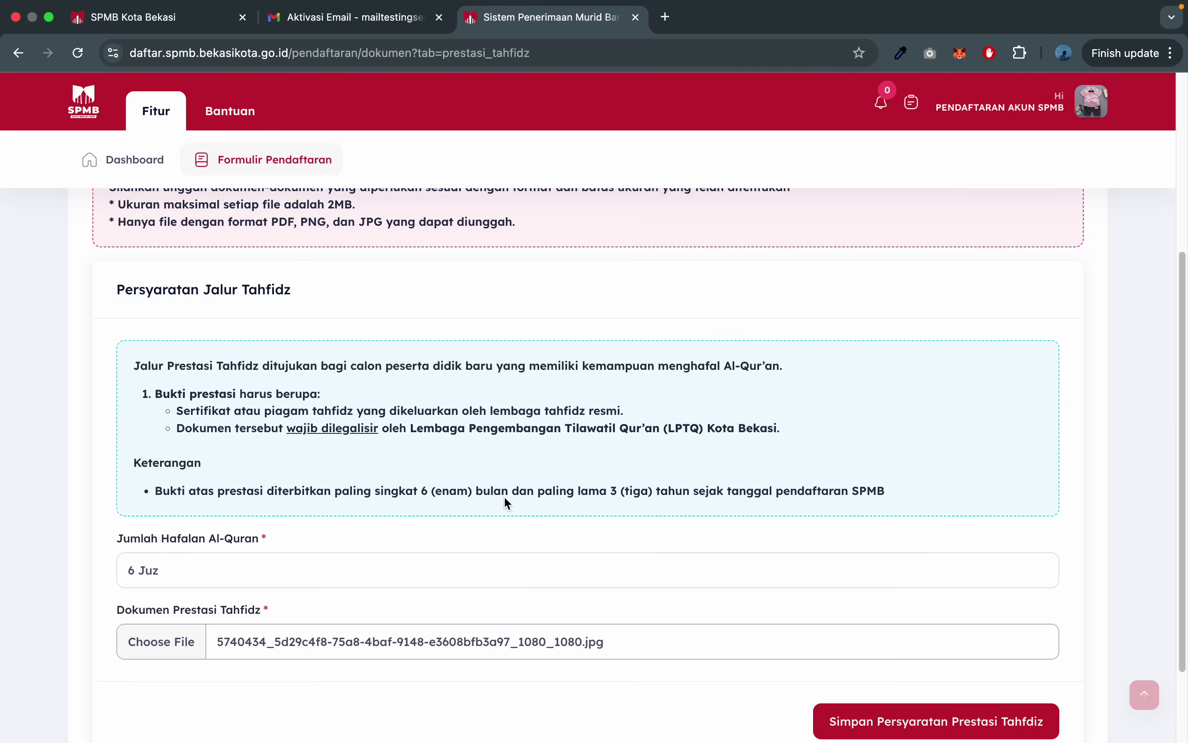
{"action": "scroll", "coordinate": [504, 496], "scroll_direction": "up", "scroll_amount": 5}
{"action": "scroll", "coordinate": [530, 373], "scroll_direction": "down", "scroll_amount": 10}
{"action": "left_click", "coordinate": [936, 608]}
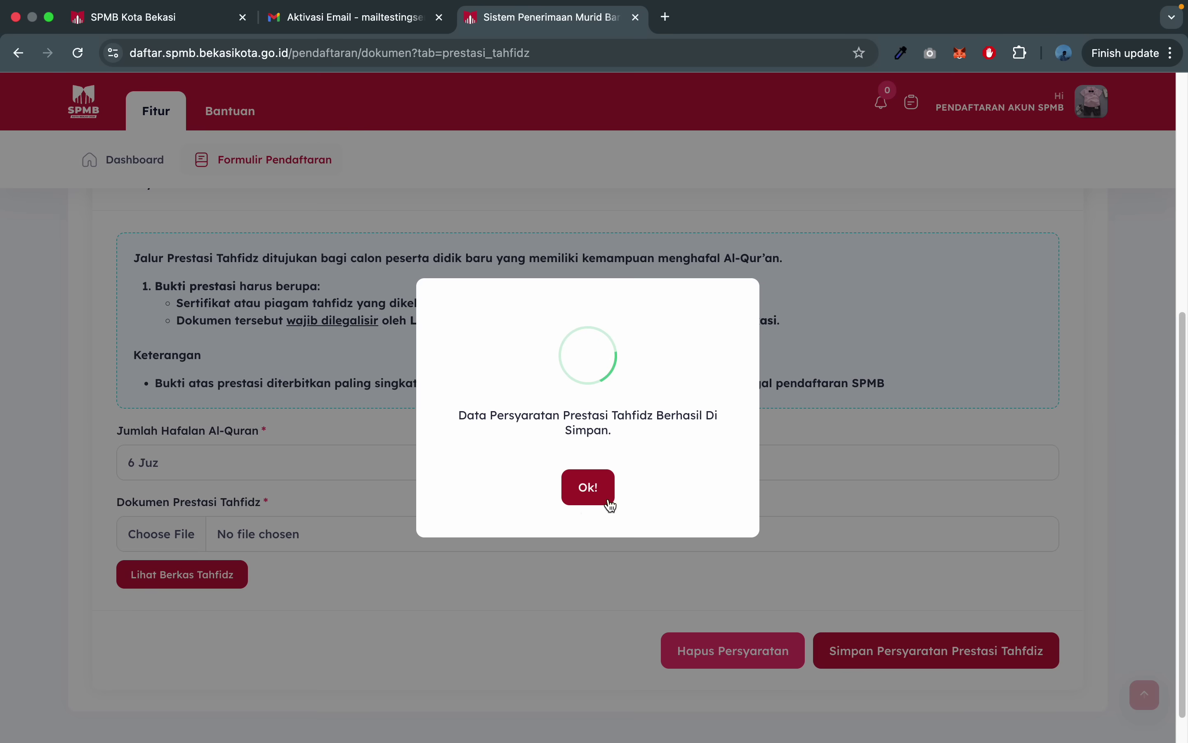
{"action": "left_click", "coordinate": [579, 487]}
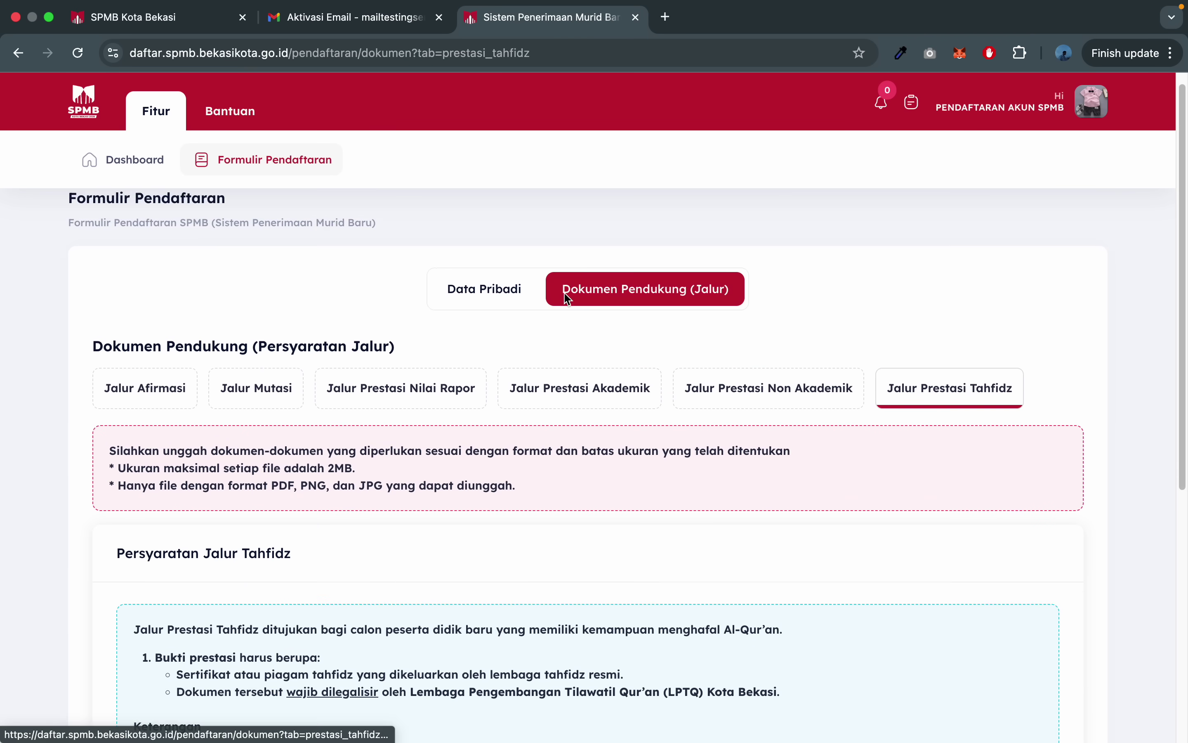
{"action": "left_click", "coordinate": [486, 290]}
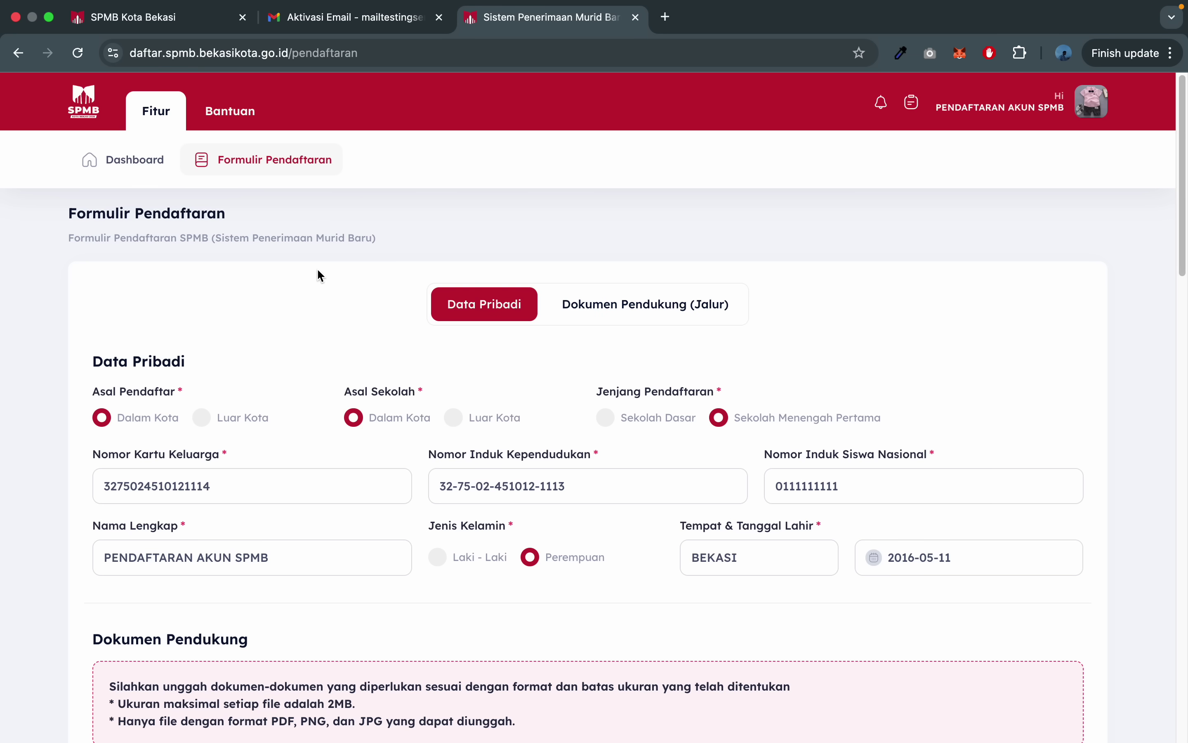
- Check the dashboard's 97% completion and missing Nilai Rapor item, then return to Formulir Pendaftaran
{"action": "left_click", "coordinate": [137, 166]}
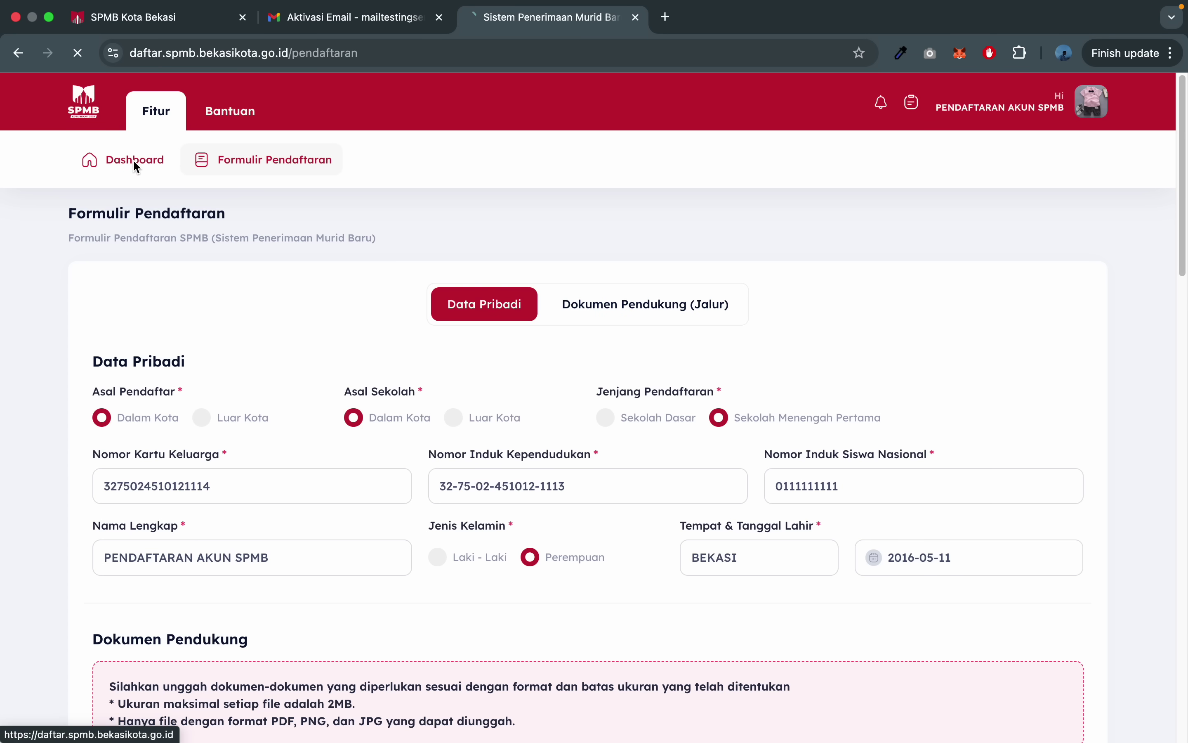
{"action": "left_click_drag", "start_coordinate": [444, 416], "coordinate": [617, 420]}
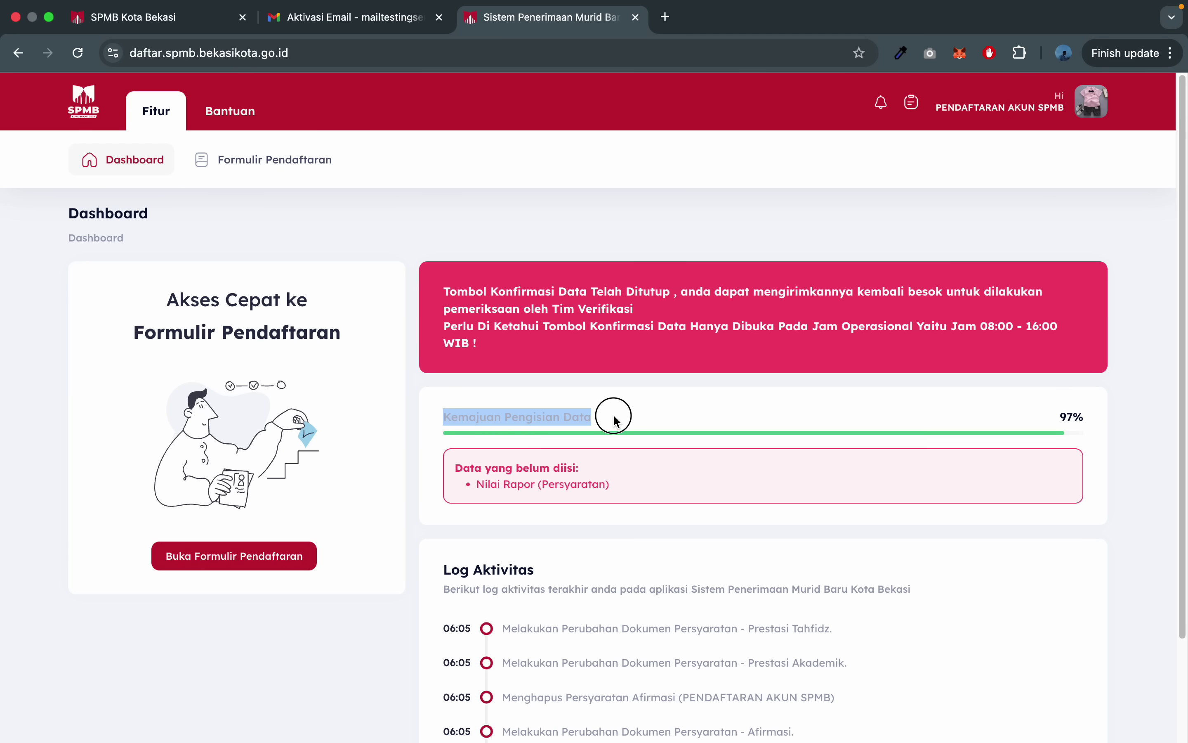
{"action": "left_click", "coordinate": [617, 421]}
{"action": "left_click", "coordinate": [1065, 418]}
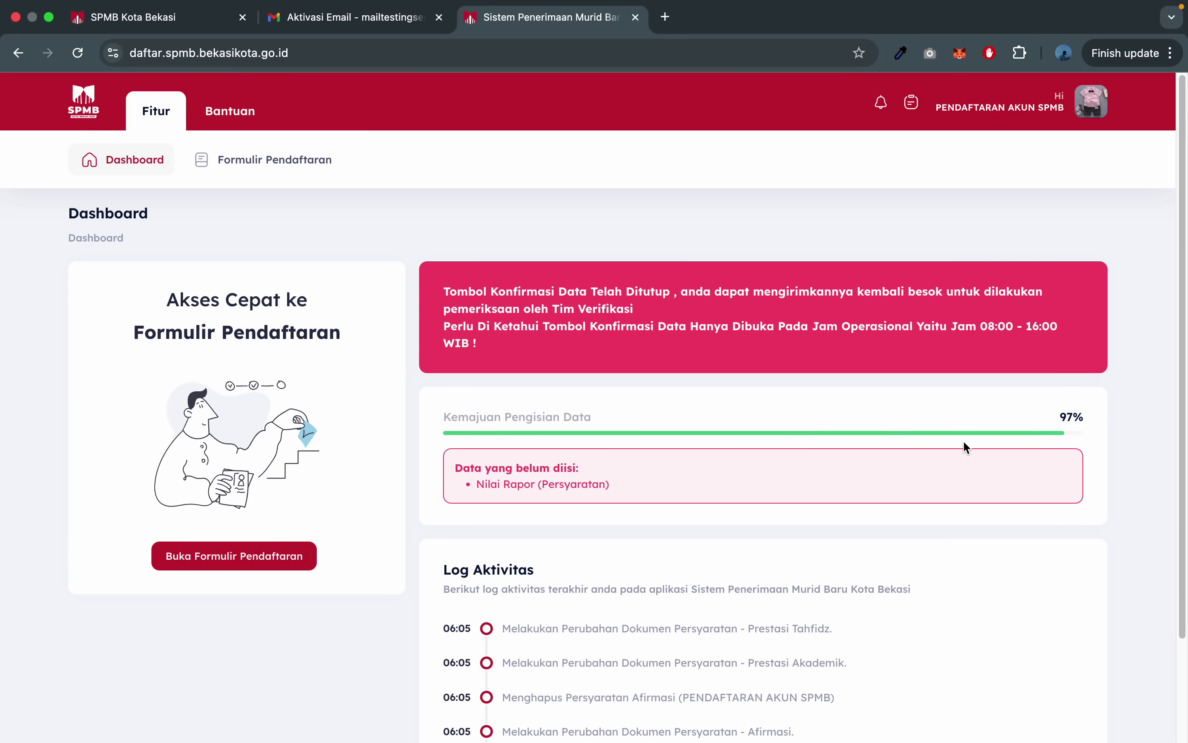
{"action": "left_click_drag", "start_coordinate": [672, 485], "coordinate": [474, 485]}
{"action": "left_click", "coordinate": [301, 162]}
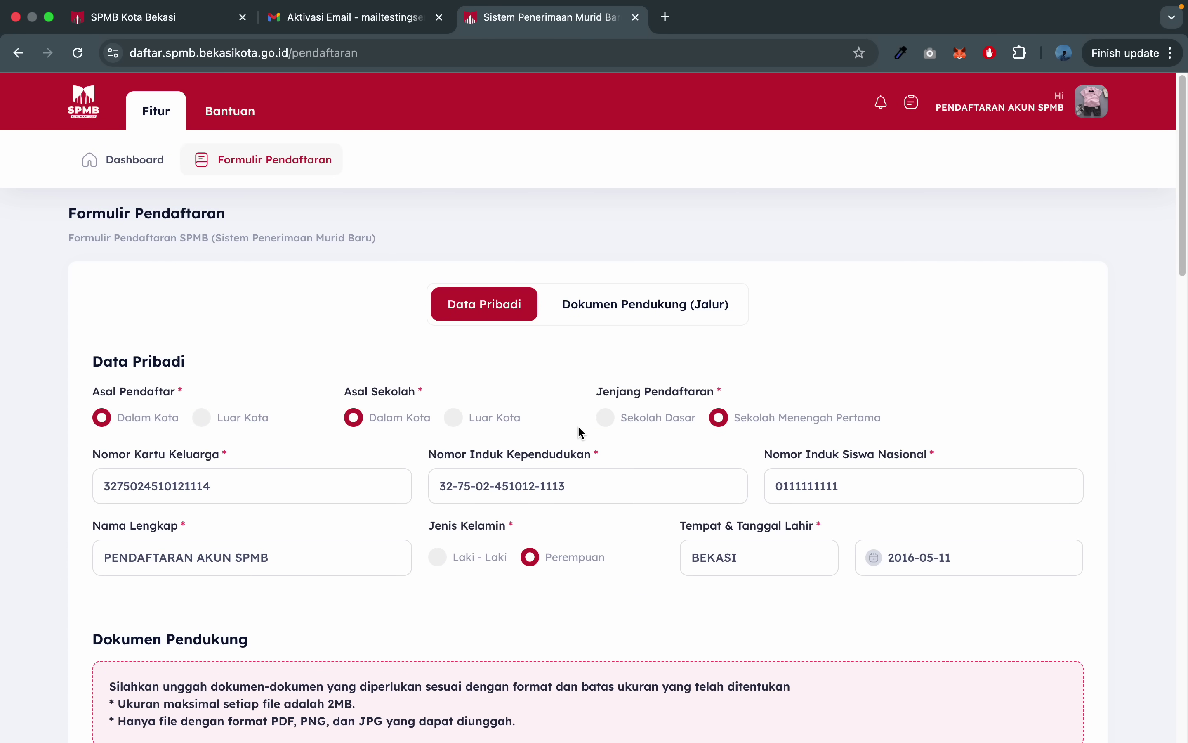
- Set the registration level to Sekolah Dasar and dismiss the missing-document error
{"action": "left_click", "coordinate": [658, 415]}
{"action": "scroll", "coordinate": [669, 466], "scroll_direction": "down", "scroll_amount": 15}
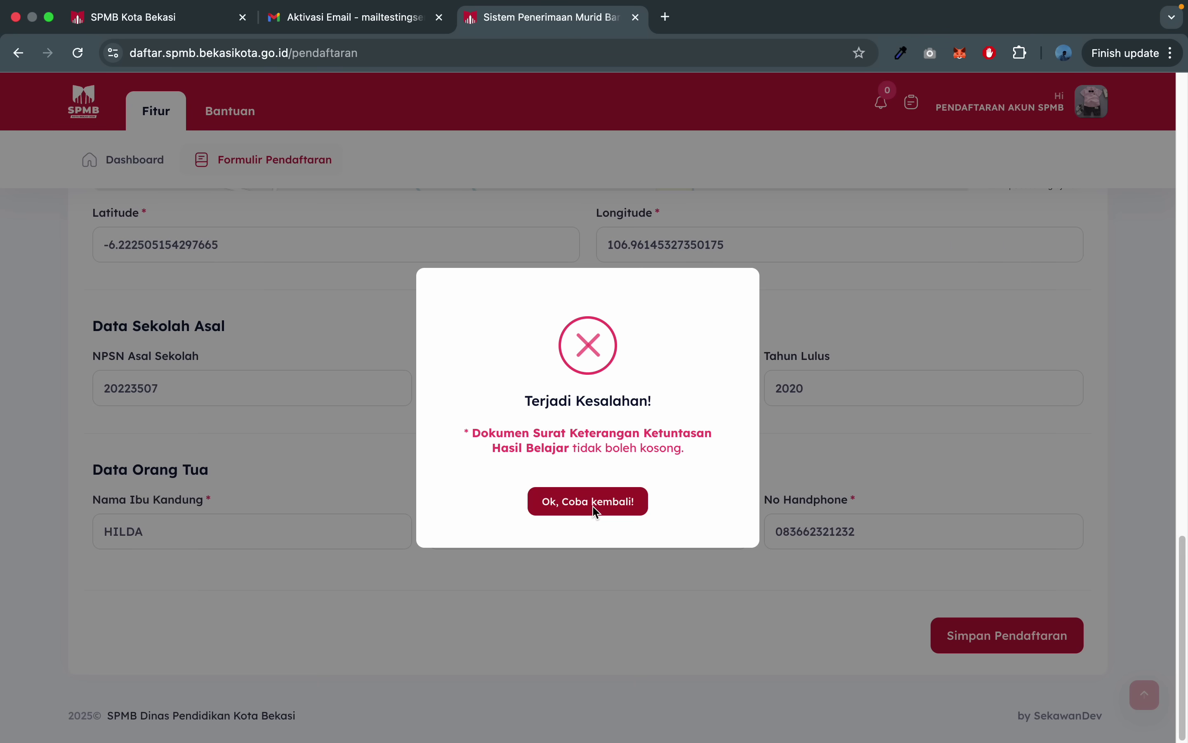
{"action": "left_click", "coordinate": [592, 502]}
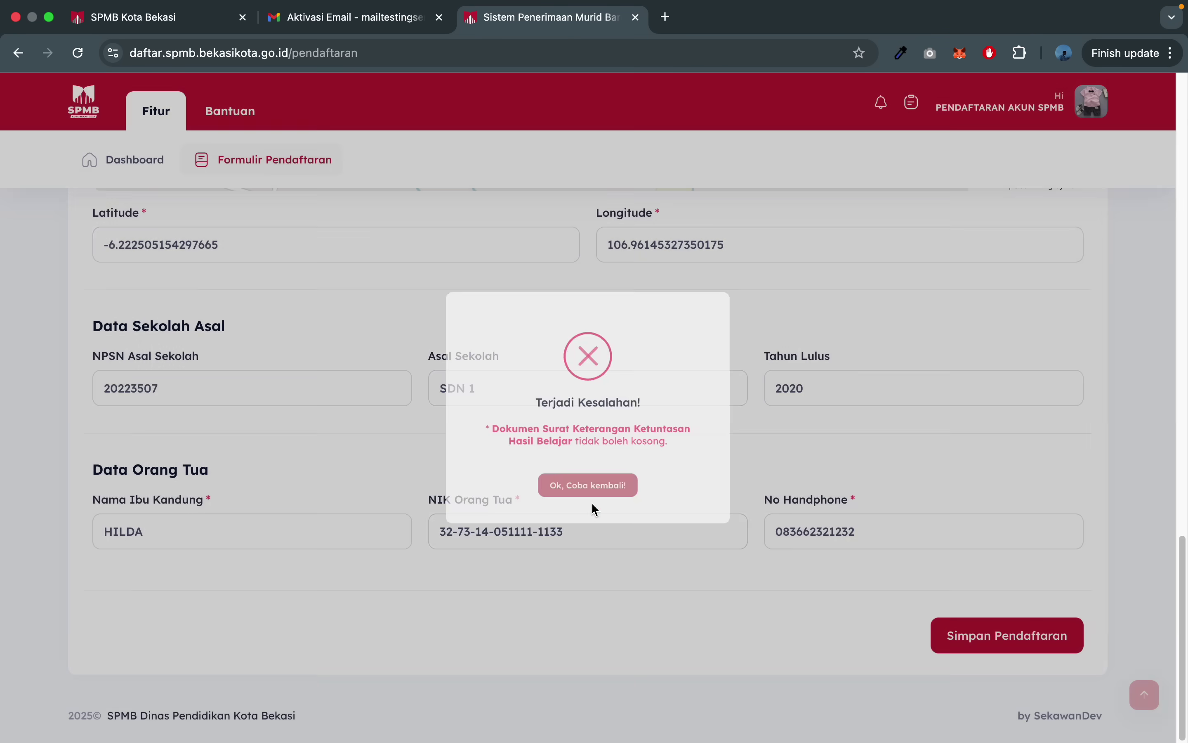
{"action": "scroll", "coordinate": [524, 323], "scroll_direction": "up", "scroll_amount": 5}
{"action": "scroll", "coordinate": [1, 490], "scroll_direction": "up", "scroll_amount": 10}
{"action": "scroll", "coordinate": [1, 490], "scroll_direction": "down", "scroll_amount": 6}
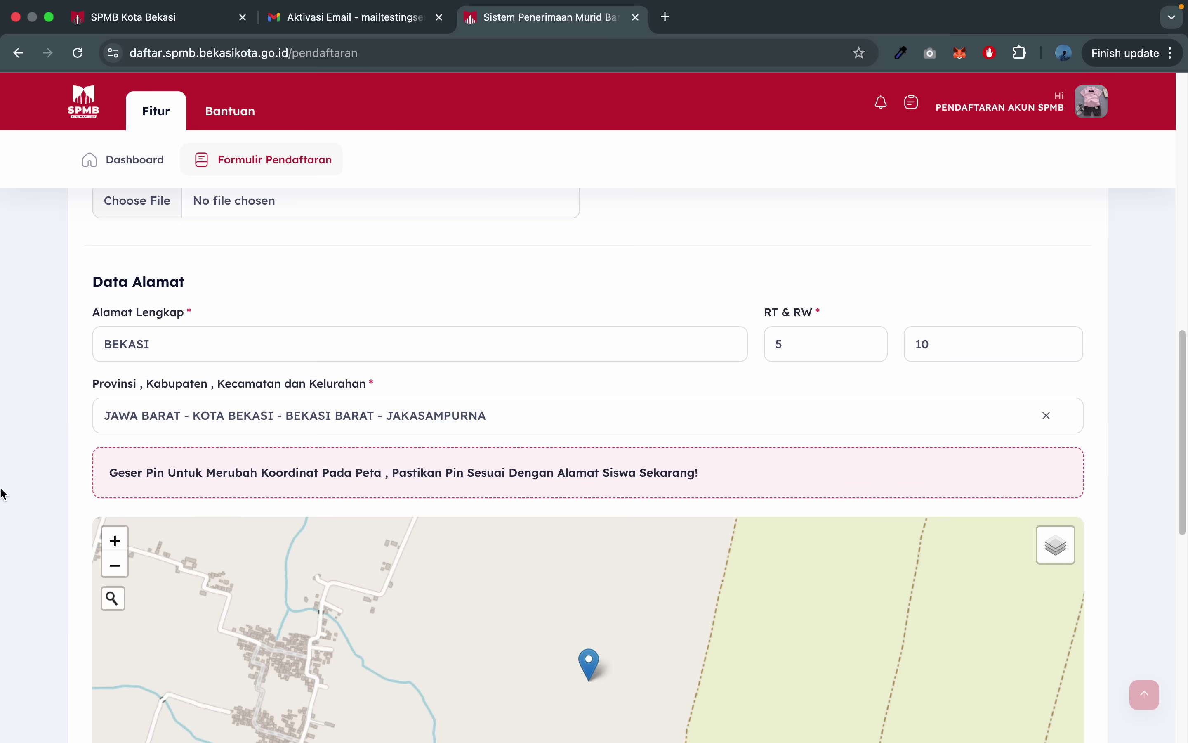
{"action": "scroll", "coordinate": [1, 489], "scroll_direction": "up", "scroll_amount": 2}
{"action": "scroll", "coordinate": [3, 493], "scroll_direction": "up", "scroll_amount": 1}
- Attach the Surat Keterangan Ketuntasan Hasil Belajar file and save the personal data
{"action": "left_click", "coordinate": [244, 387]}
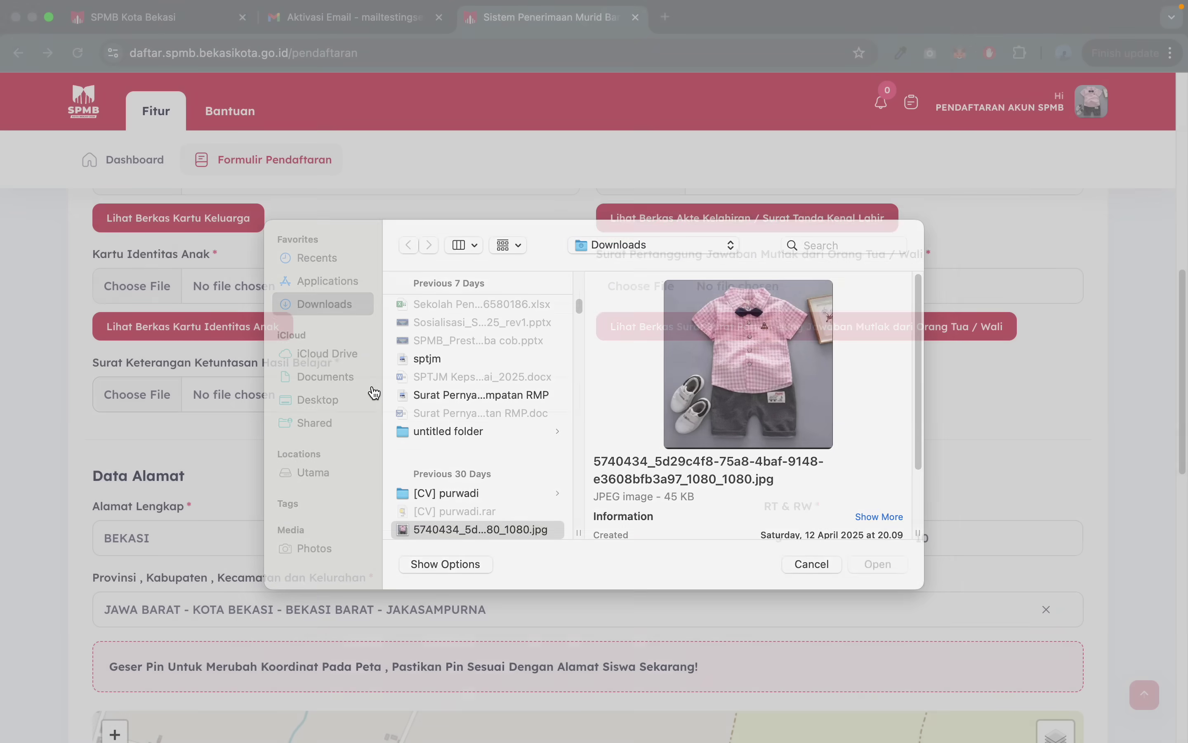
{"action": "key", "text": "Escape"}
{"action": "scroll", "coordinate": [387, 494], "scroll_direction": "down", "scroll_amount": 10}
{"action": "scroll", "coordinate": [1008, 633], "scroll_direction": "up", "scroll_amount": 1}
{"action": "left_click", "coordinate": [1007, 635]}
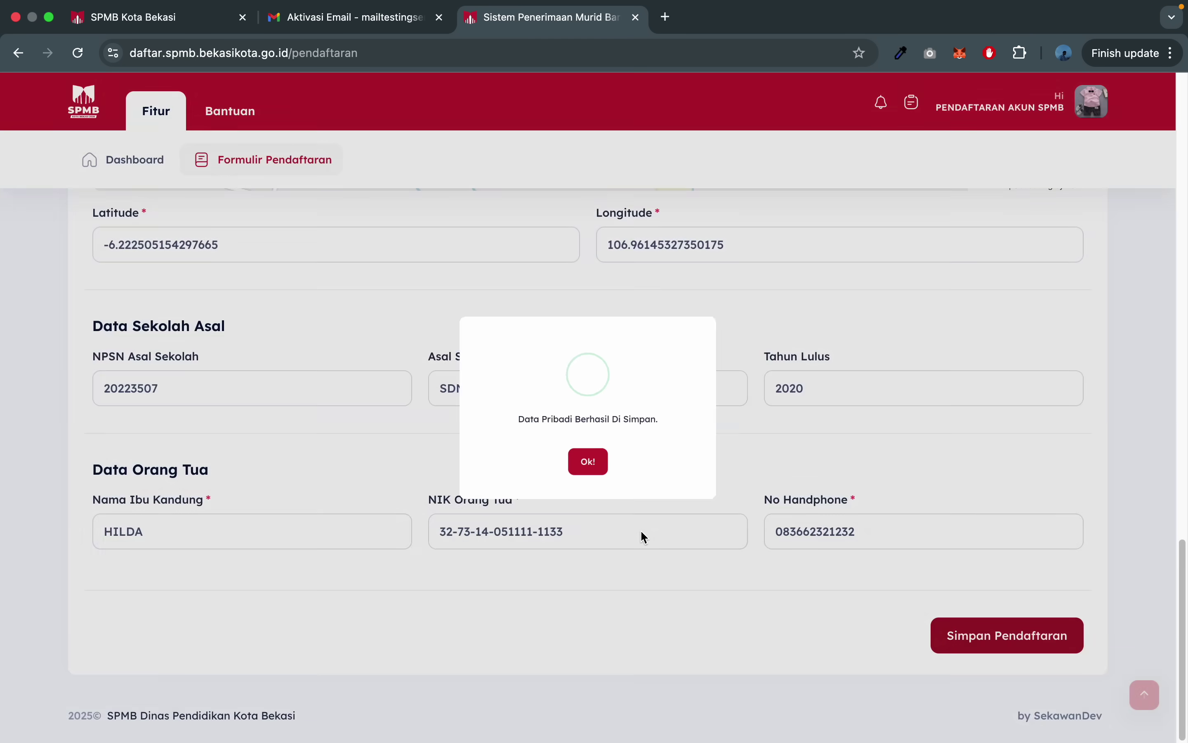
{"action": "left_click", "coordinate": [599, 485]}
{"action": "scroll", "coordinate": [572, 361], "scroll_direction": "up", "scroll_amount": 4}
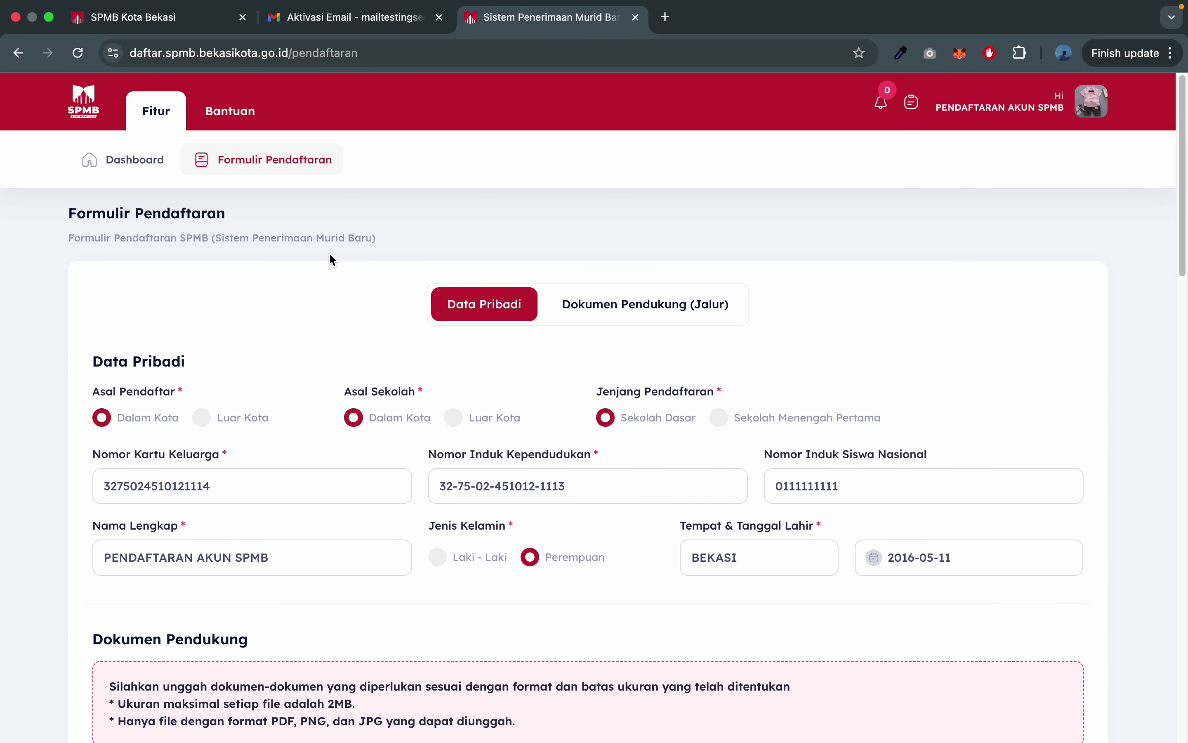
{"action": "left_click", "coordinate": [125, 166]}
{"action": "scroll", "coordinate": [555, 408], "scroll_direction": "down", "scroll_amount": 1}
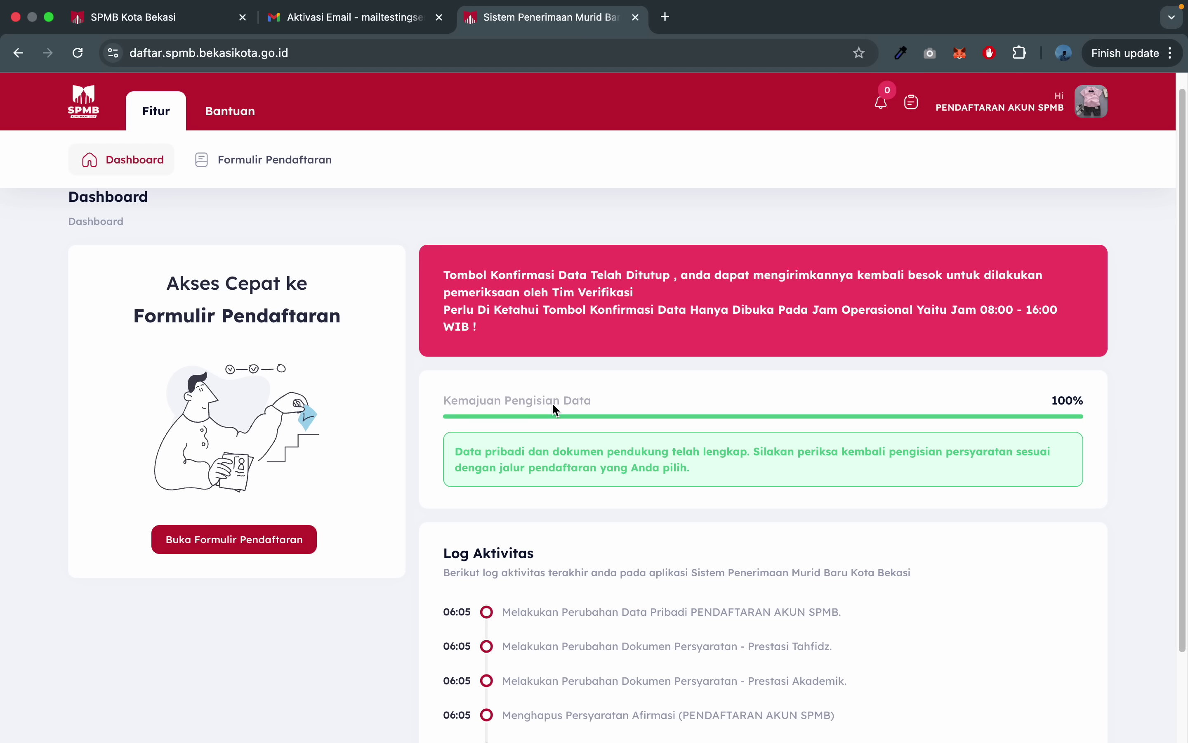
{"action": "left_click_drag", "start_coordinate": [514, 444], "coordinate": [565, 451]}
{"action": "left_click", "coordinate": [718, 491]}
{"action": "scroll", "coordinate": [718, 494], "scroll_direction": "down", "scroll_amount": 2}
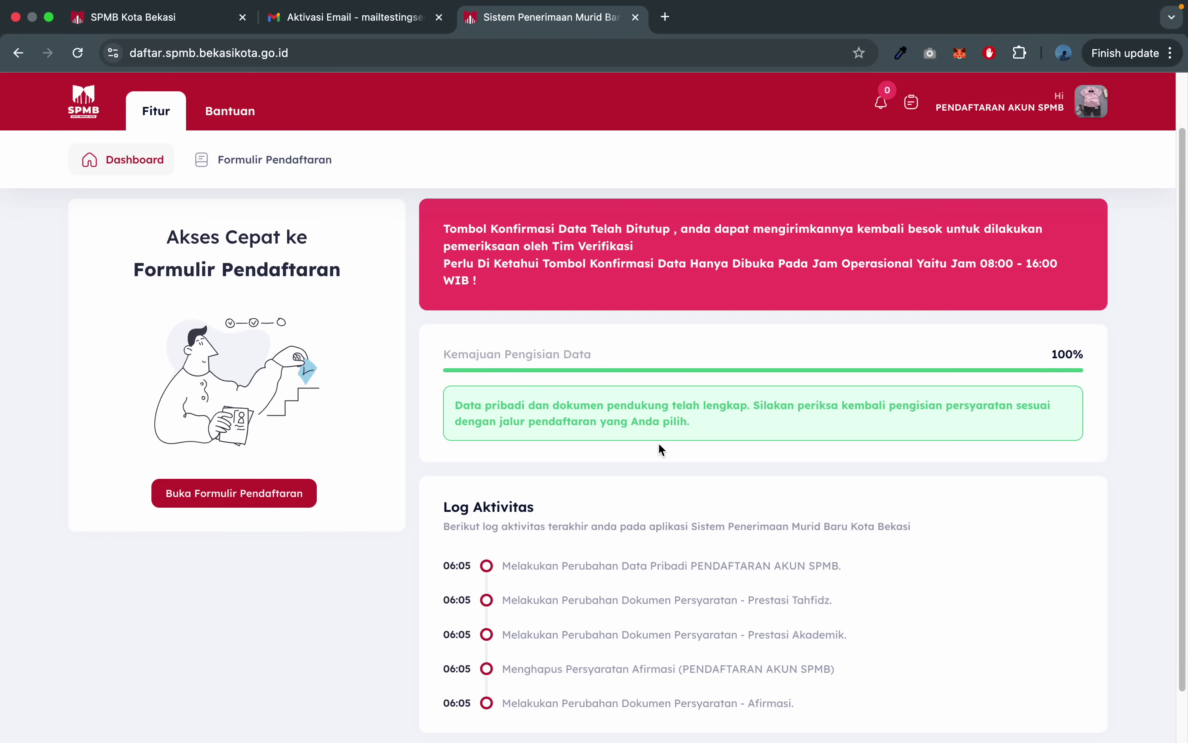
{"action": "scroll", "coordinate": [658, 445], "scroll_direction": "up", "scroll_amount": 3}
{"action": "left_click_drag", "start_coordinate": [762, 465], "coordinate": [843, 467]}
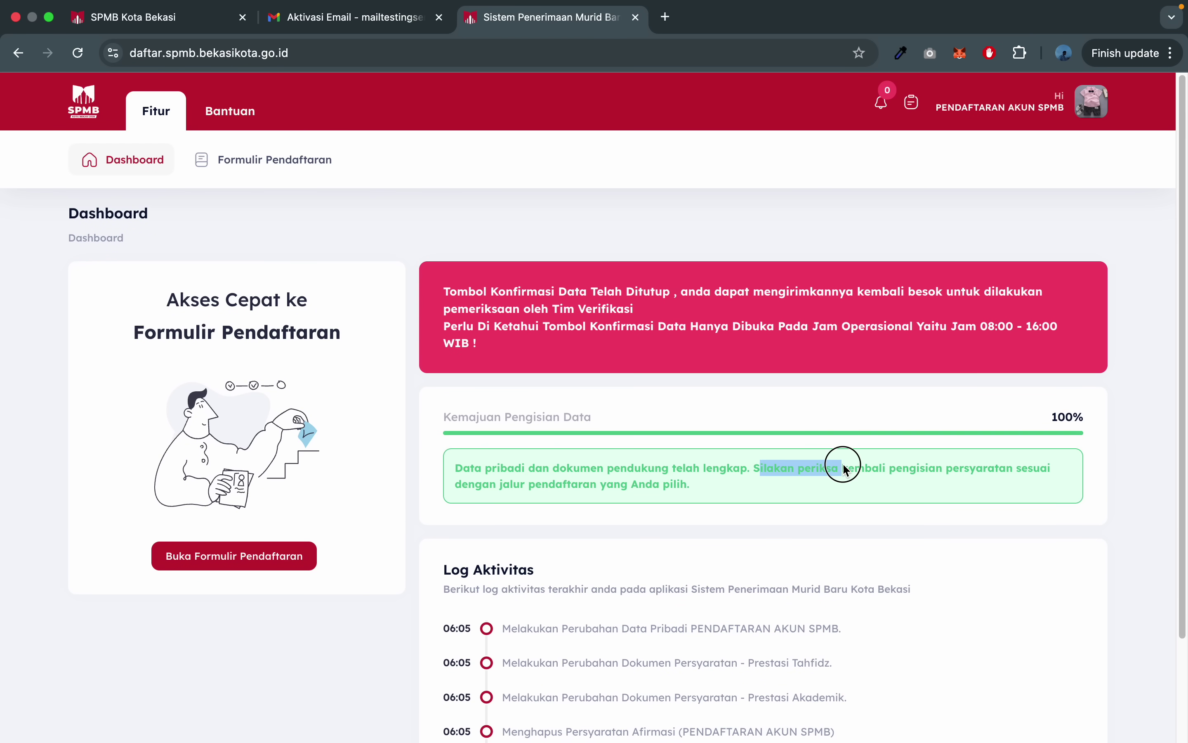
{"action": "left_click", "coordinate": [918, 472]}
{"action": "left_click_drag", "start_coordinate": [1061, 473], "coordinate": [628, 468]}
{"action": "left_click", "coordinate": [705, 493]}
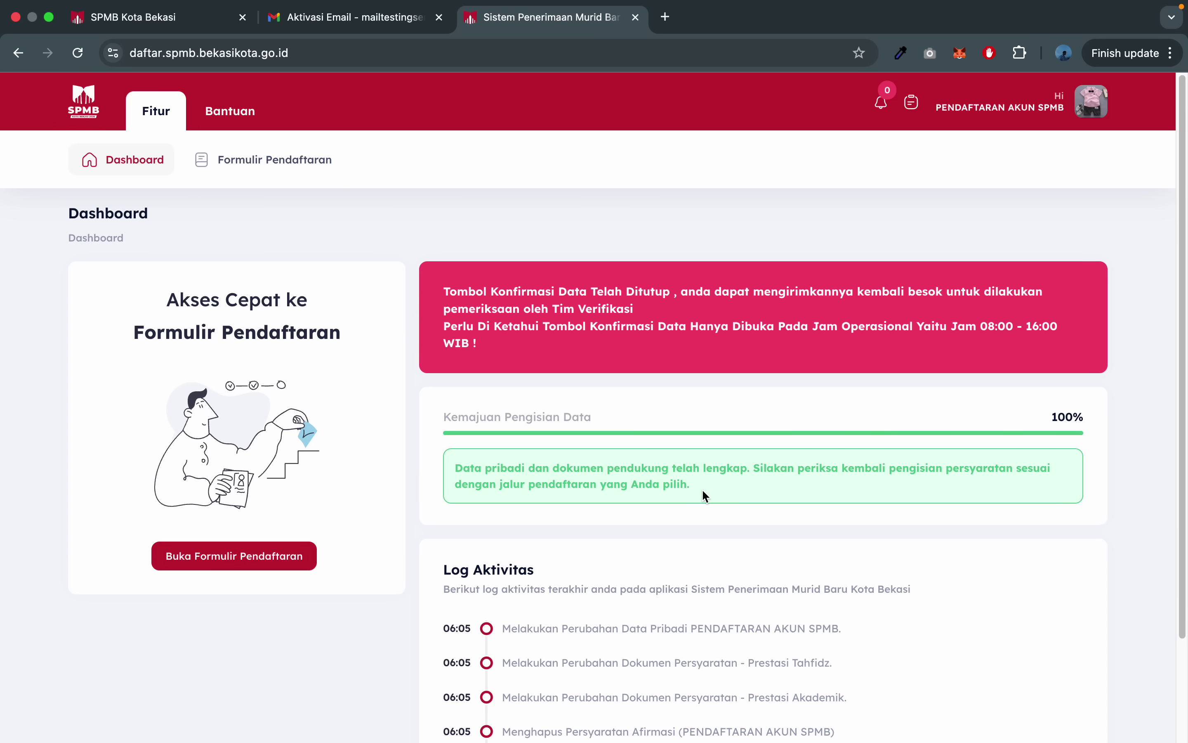
{"action": "left_click_drag", "start_coordinate": [708, 487], "coordinate": [536, 485]}
{"action": "left_click", "coordinate": [995, 417]}
{"action": "left_click", "coordinate": [990, 407]}
{"action": "left_click", "coordinate": [260, 158]}
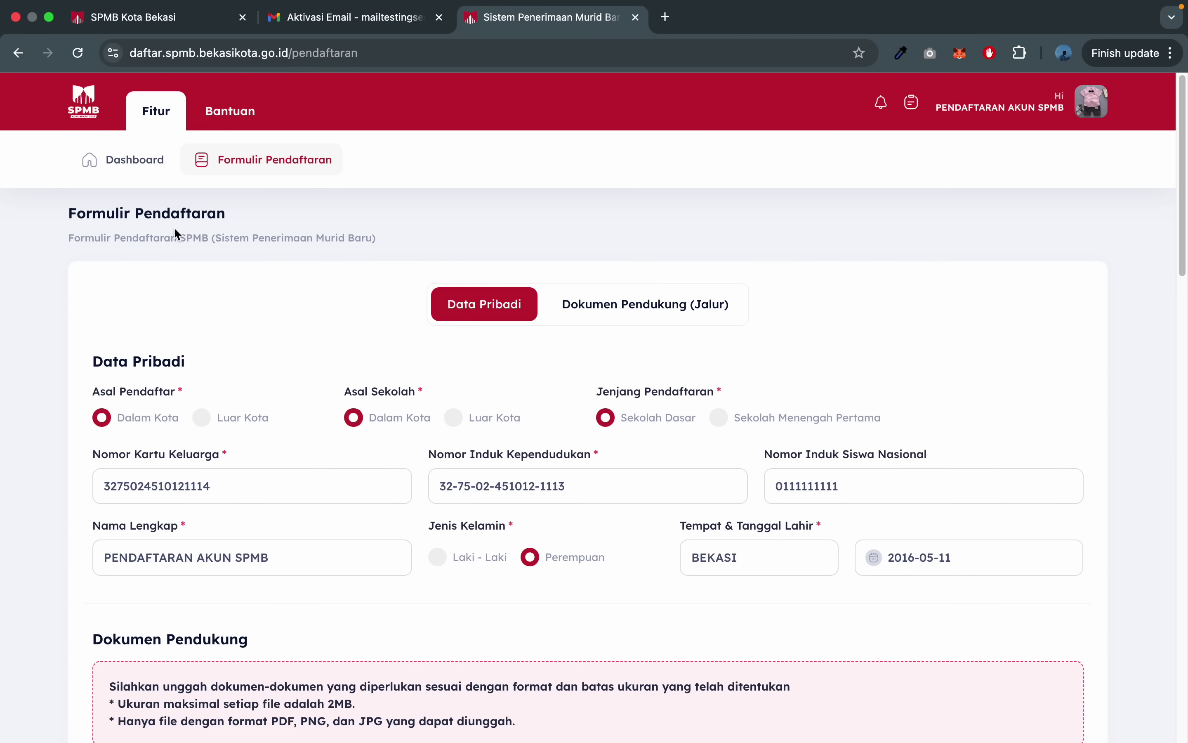
{"action": "left_click", "coordinate": [133, 163]}
{"action": "left_click_drag", "start_coordinate": [486, 326], "coordinate": [742, 357]}
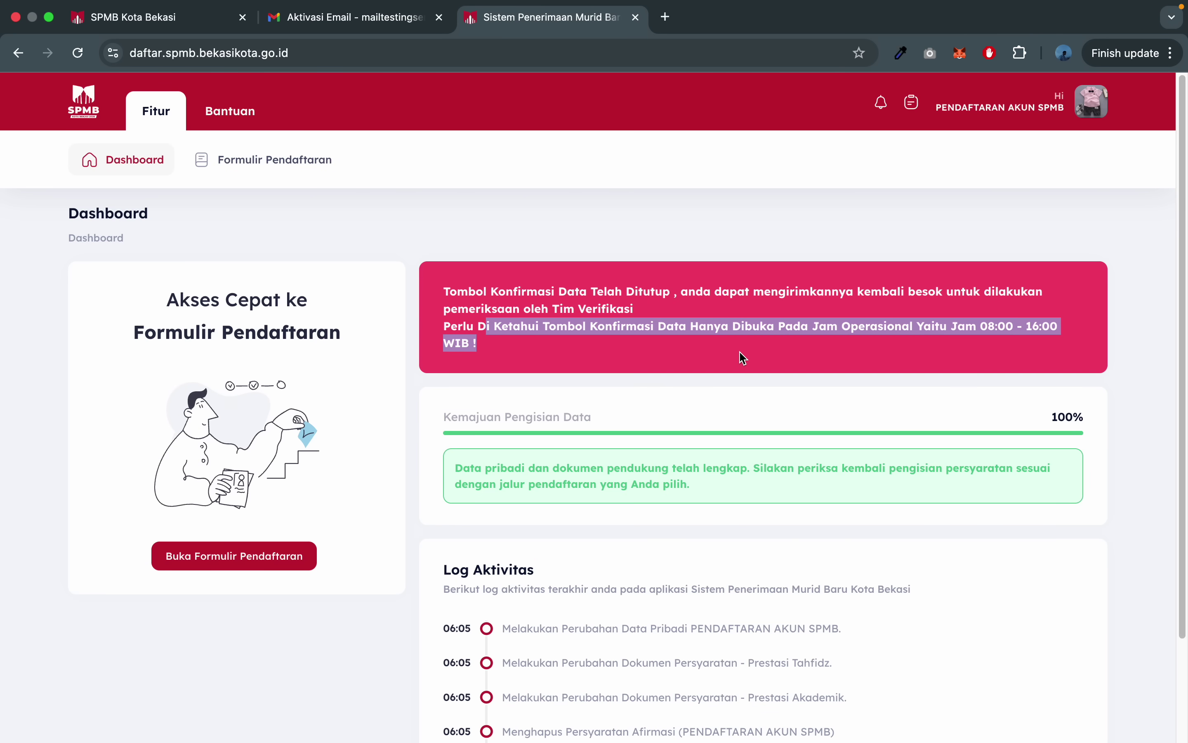
{"action": "left_click", "coordinate": [984, 328]}
{"action": "left_click", "coordinate": [264, 161]}
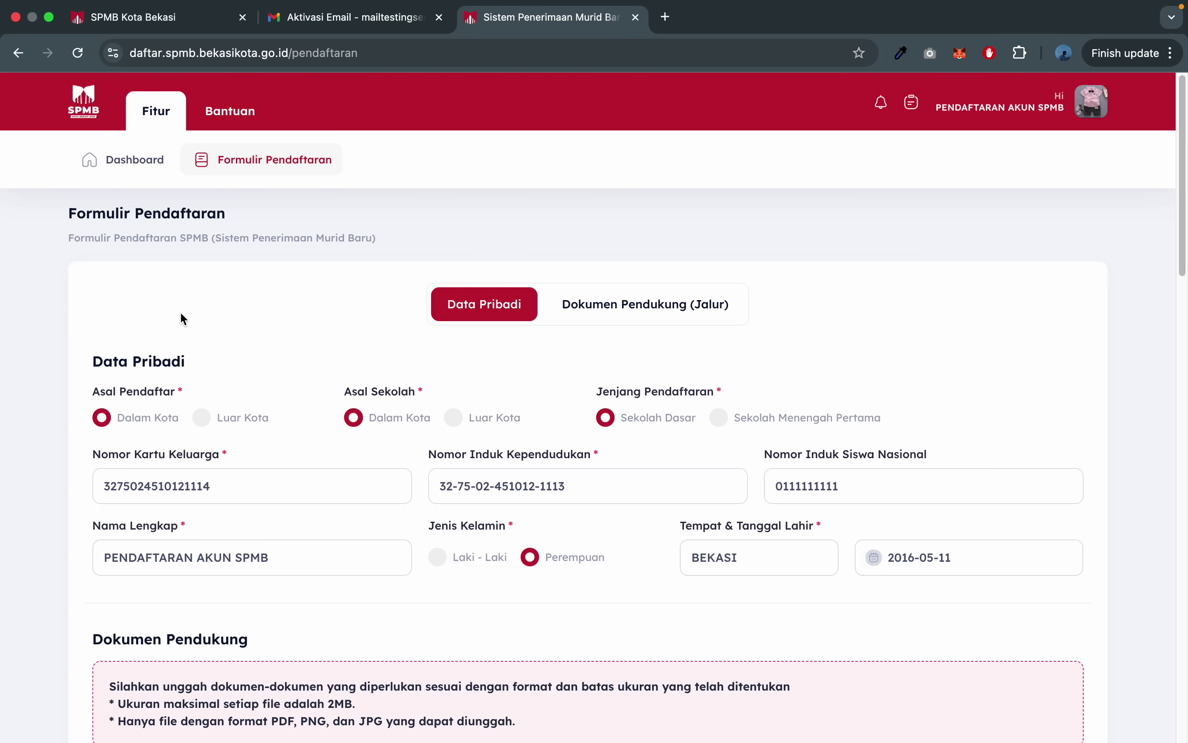
- Review the Dokumen Pendukung pathway tabs, including the Jalur Mutasi requirements
{"action": "left_click", "coordinate": [575, 304]}
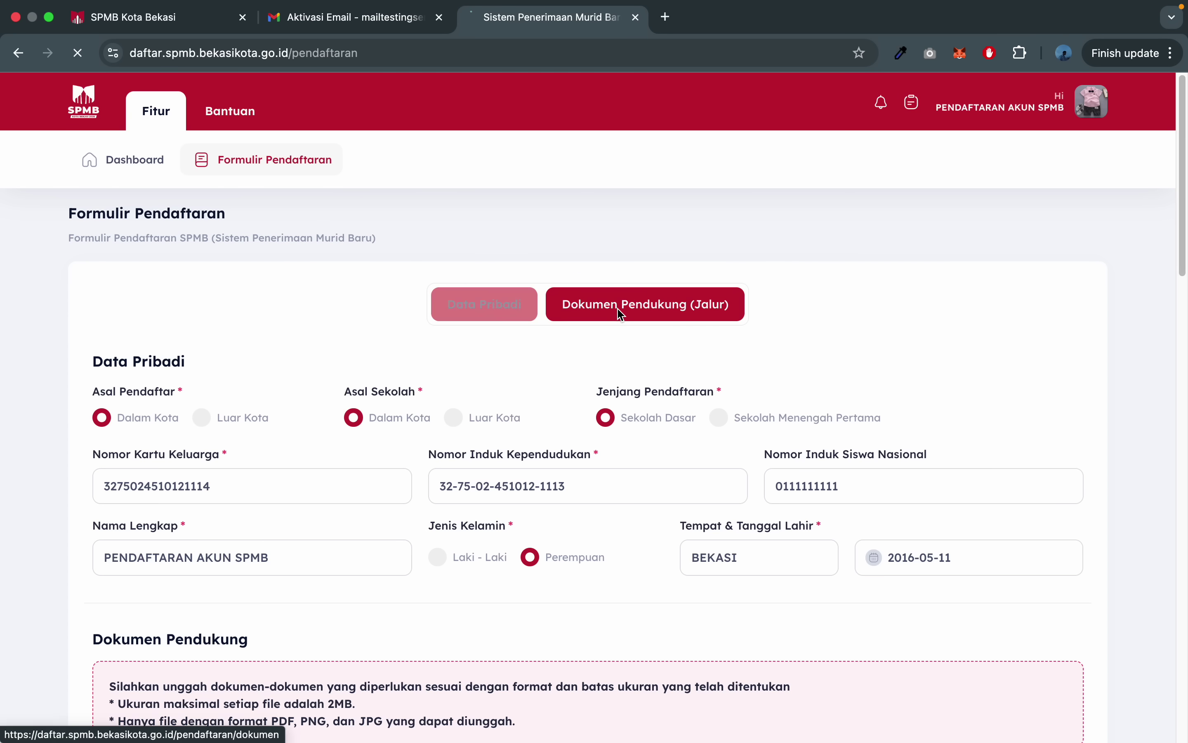
{"action": "scroll", "coordinate": [462, 412], "scroll_direction": "down", "scroll_amount": 10}
{"action": "scroll", "coordinate": [462, 412], "scroll_direction": "up", "scroll_amount": 6}
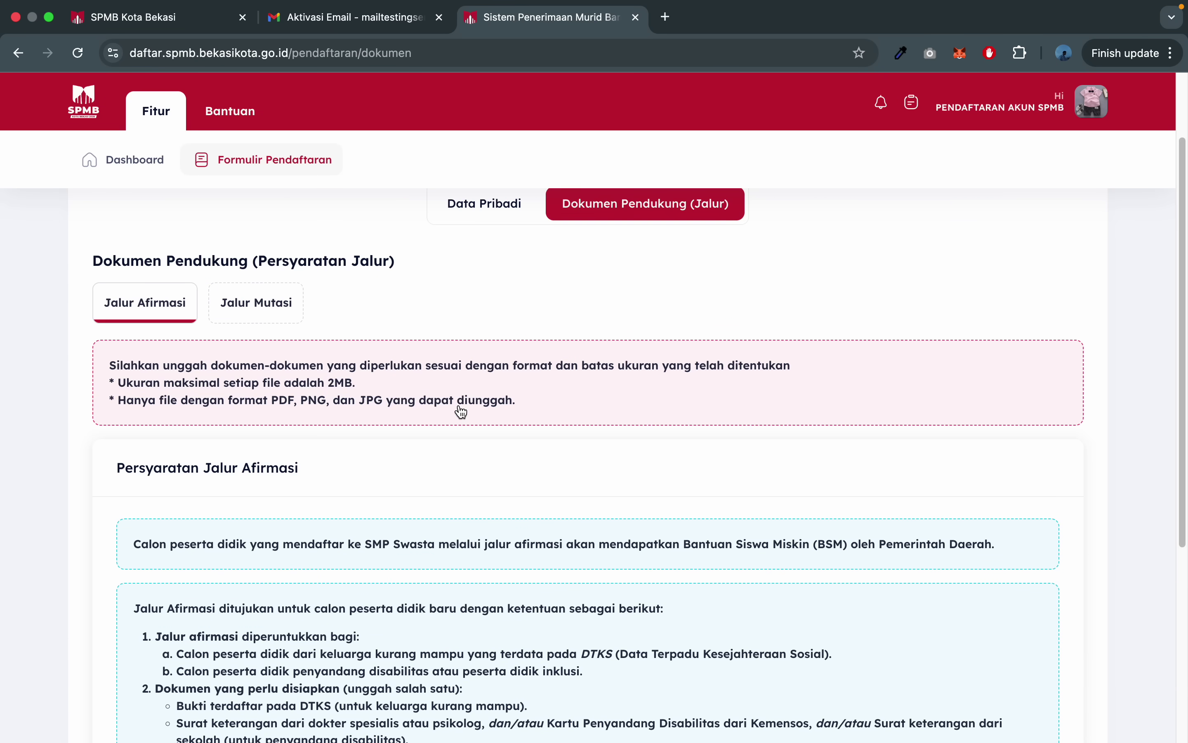
{"action": "scroll", "coordinate": [317, 315], "scroll_direction": "up", "scroll_amount": 3}
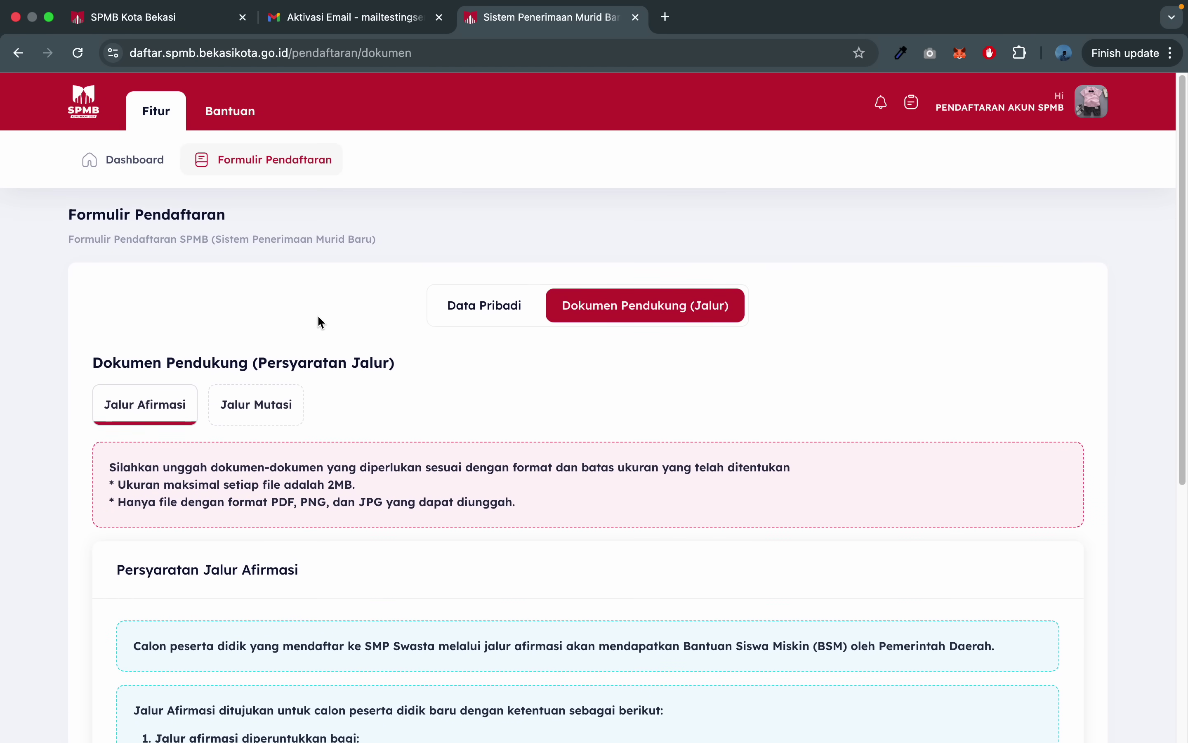
{"action": "left_click", "coordinate": [256, 403]}
{"action": "scroll", "coordinate": [368, 429], "scroll_direction": "down", "scroll_amount": 10}
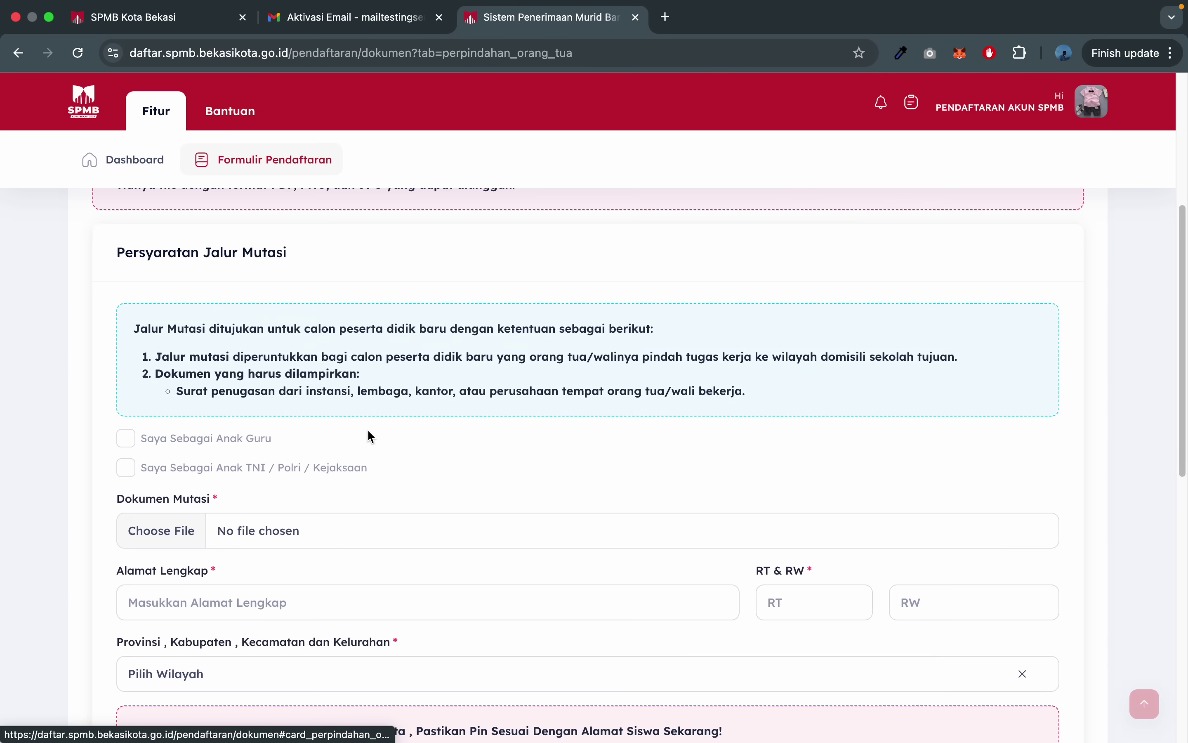
{"action": "scroll", "coordinate": [368, 429], "scroll_direction": "up", "scroll_amount": 11}
{"action": "scroll", "coordinate": [371, 436], "scroll_direction": "down", "scroll_amount": 1}
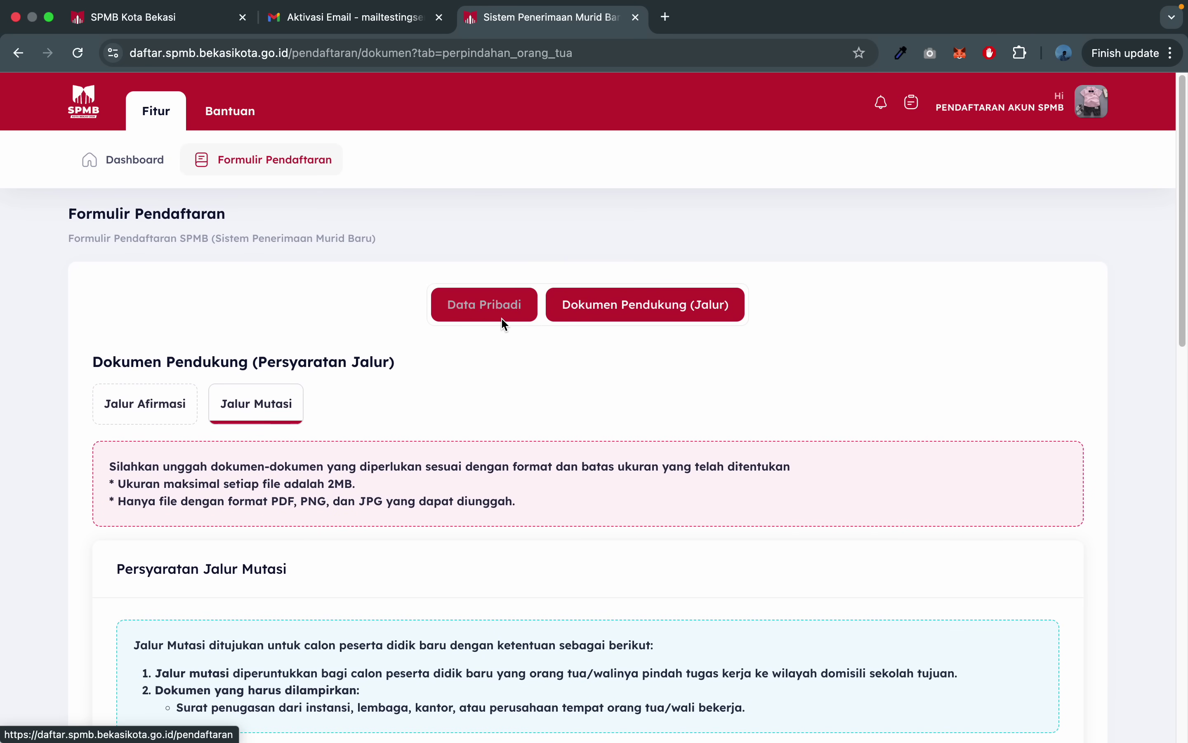
- Change the registration level to Sekolah Menengah Pertama and save the personal data
{"action": "left_click", "coordinate": [494, 307]}
{"action": "left_click", "coordinate": [776, 421]}
{"action": "scroll", "coordinate": [773, 416], "scroll_direction": "down", "scroll_amount": 10}
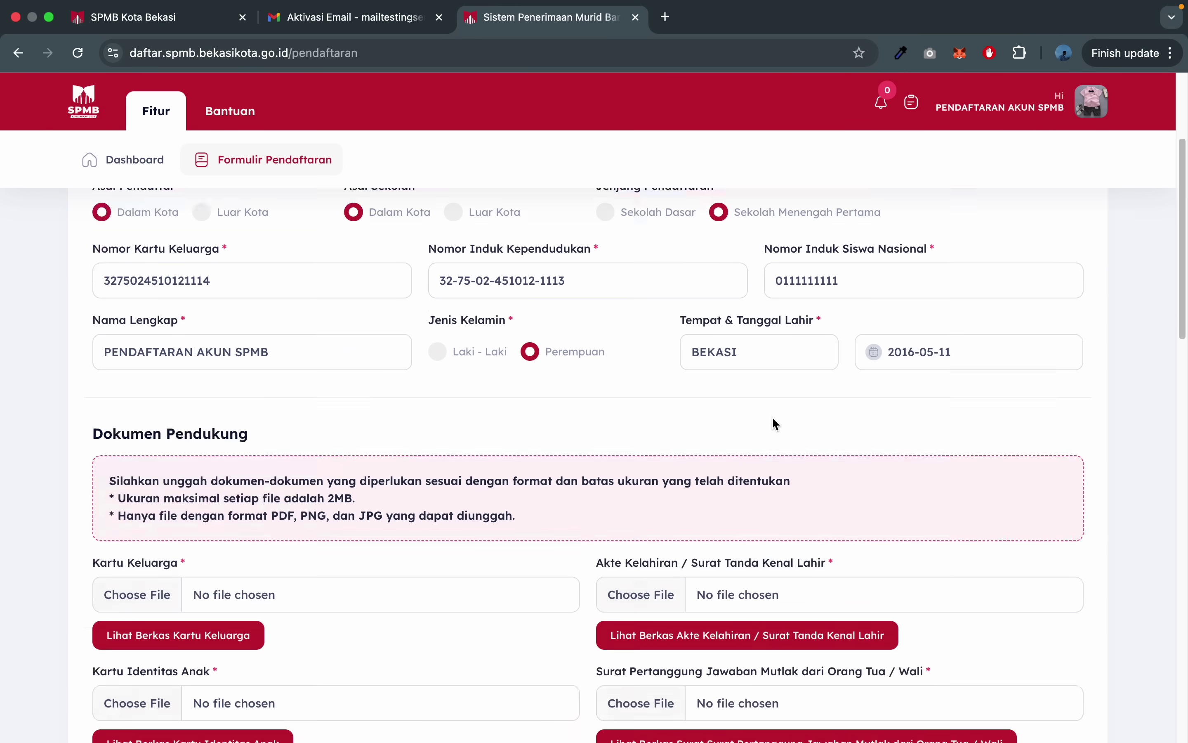
{"action": "left_click", "coordinate": [987, 629]}
{"action": "left_click", "coordinate": [588, 484]}
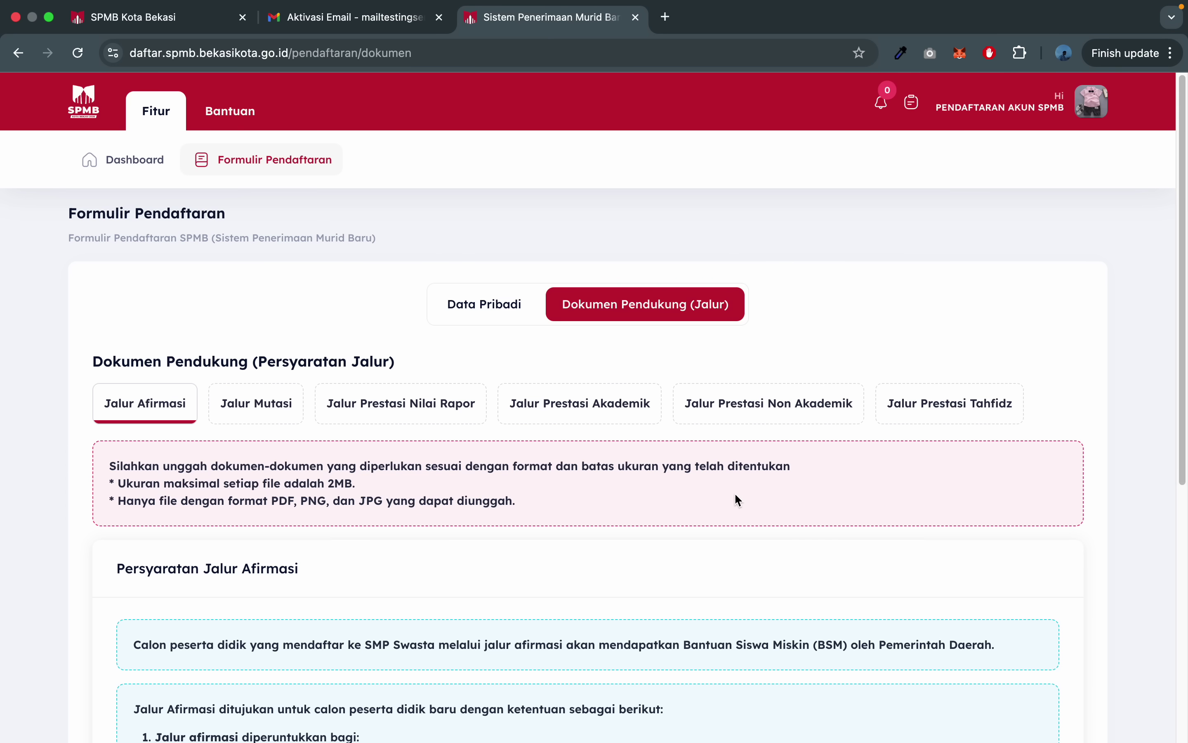
{"action": "left_click", "coordinate": [105, 158]}
{"action": "left_click", "coordinate": [312, 172]}
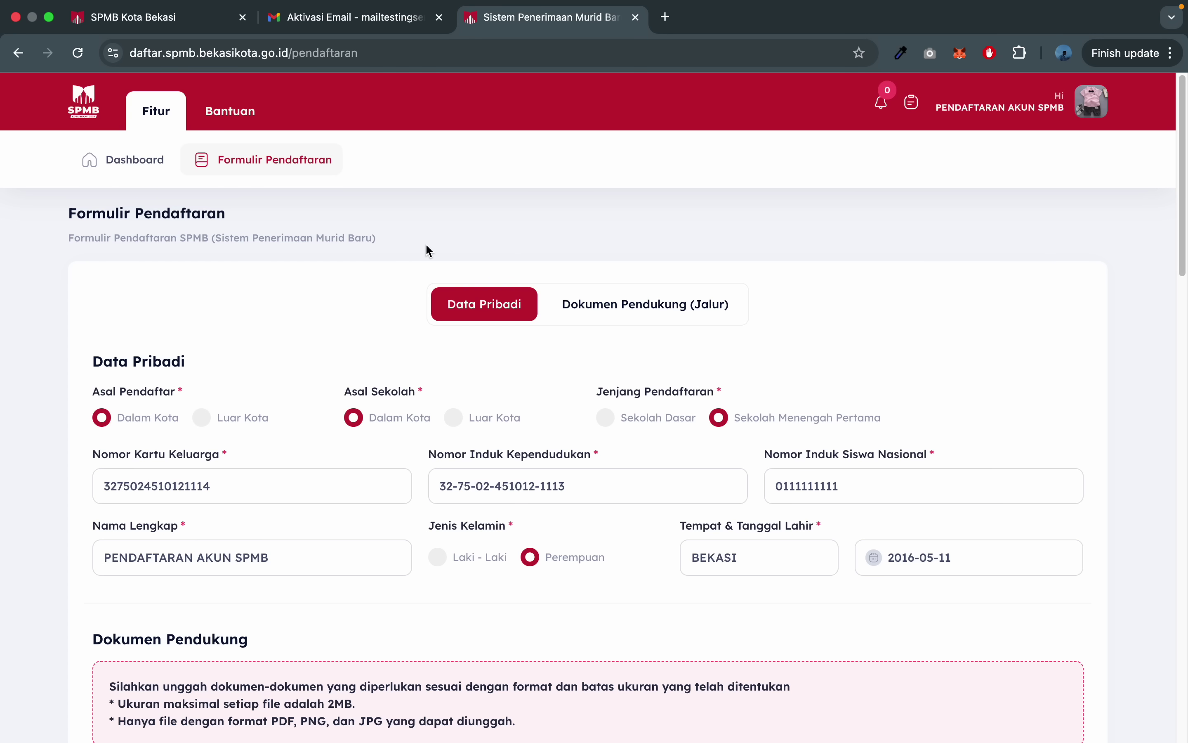
- Check the activity log and notifications, leaving the log open on its latest entry
{"action": "left_click", "coordinate": [912, 102]}
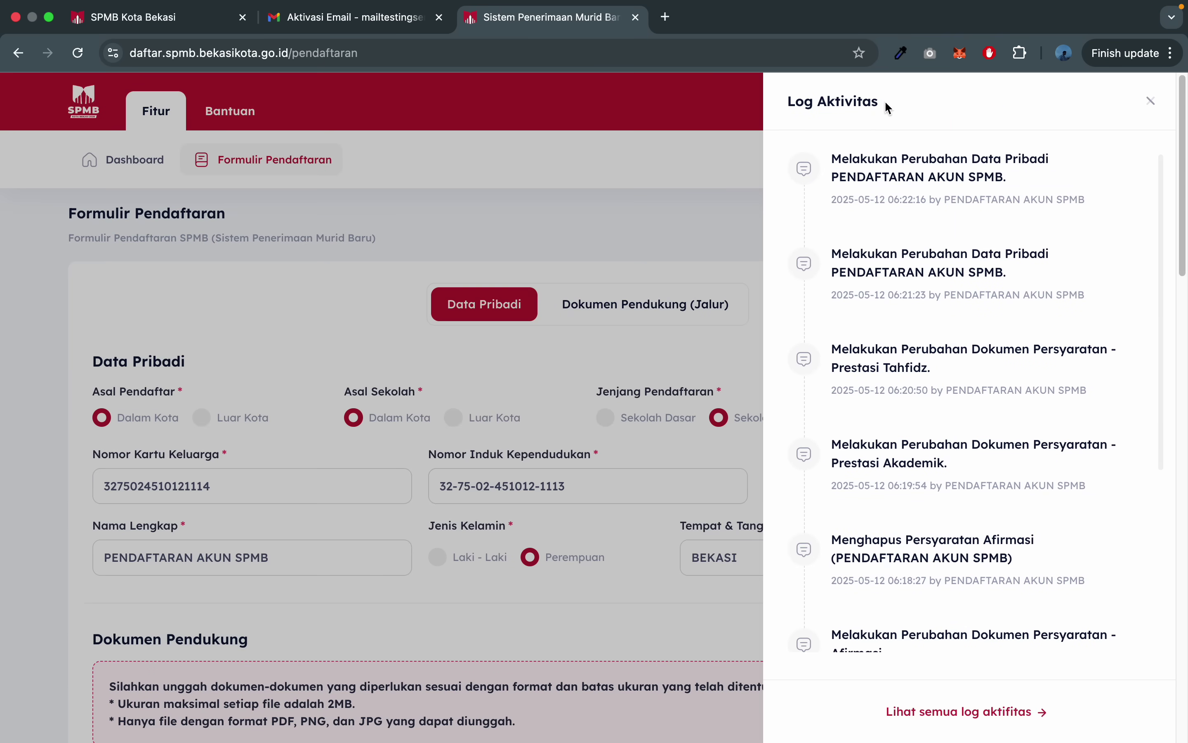
{"action": "left_click", "coordinate": [689, 176]}
{"action": "left_click", "coordinate": [874, 101]}
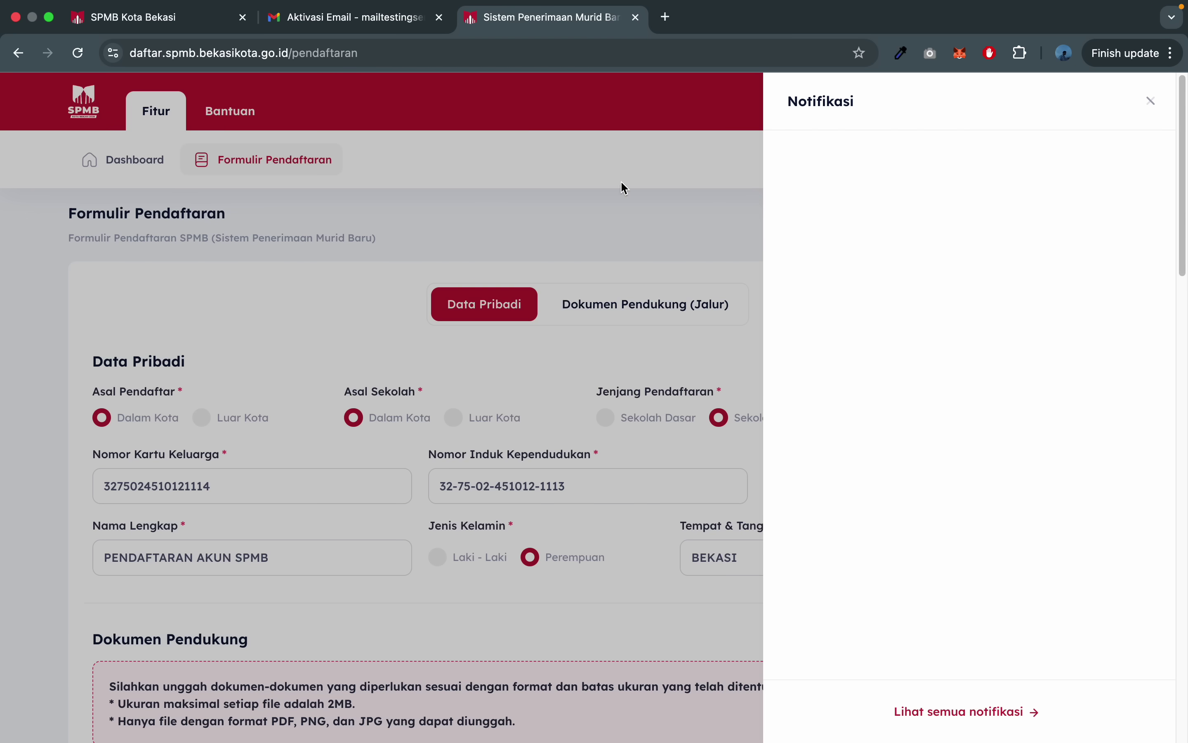
{"action": "left_click", "coordinate": [604, 214]}
{"action": "left_click", "coordinate": [913, 103]}
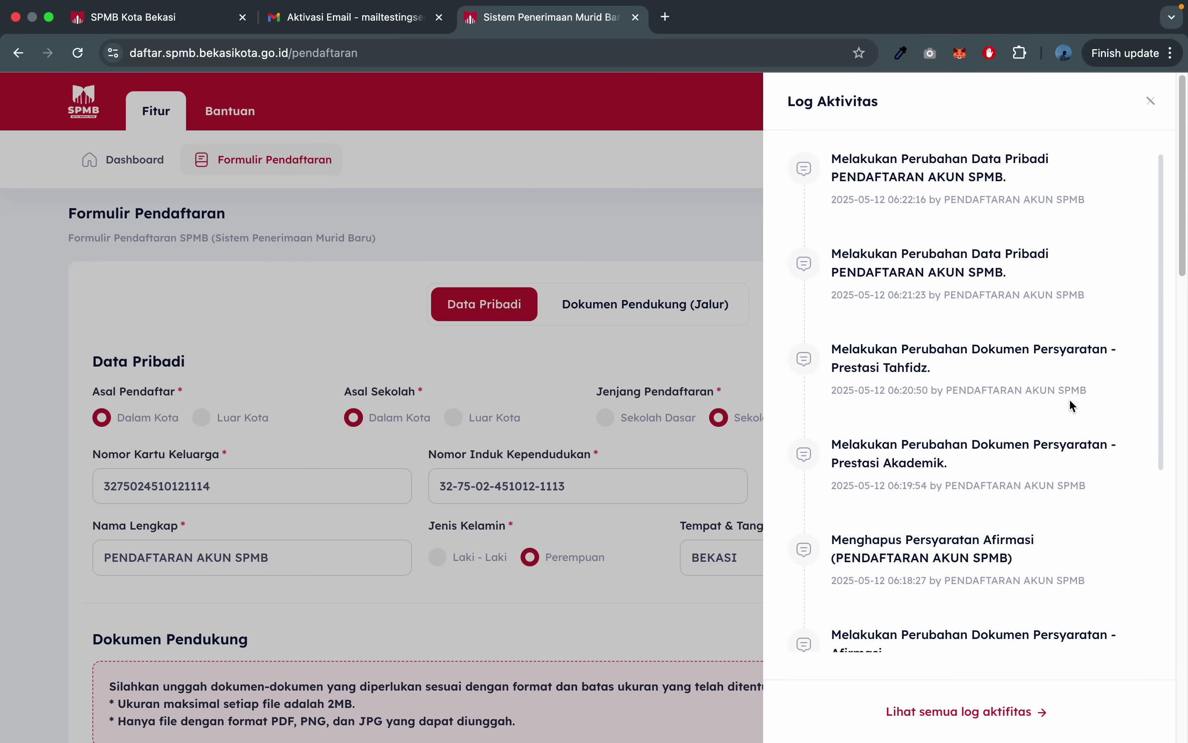
{"action": "left_click_drag", "start_coordinate": [982, 159], "coordinate": [1013, 160]}
- Close the Log Aktivitas drawer and scroll through the personal data form
{"action": "left_click", "coordinate": [584, 399]}
{"action": "scroll", "coordinate": [586, 402], "scroll_direction": "down", "scroll_amount": 5}
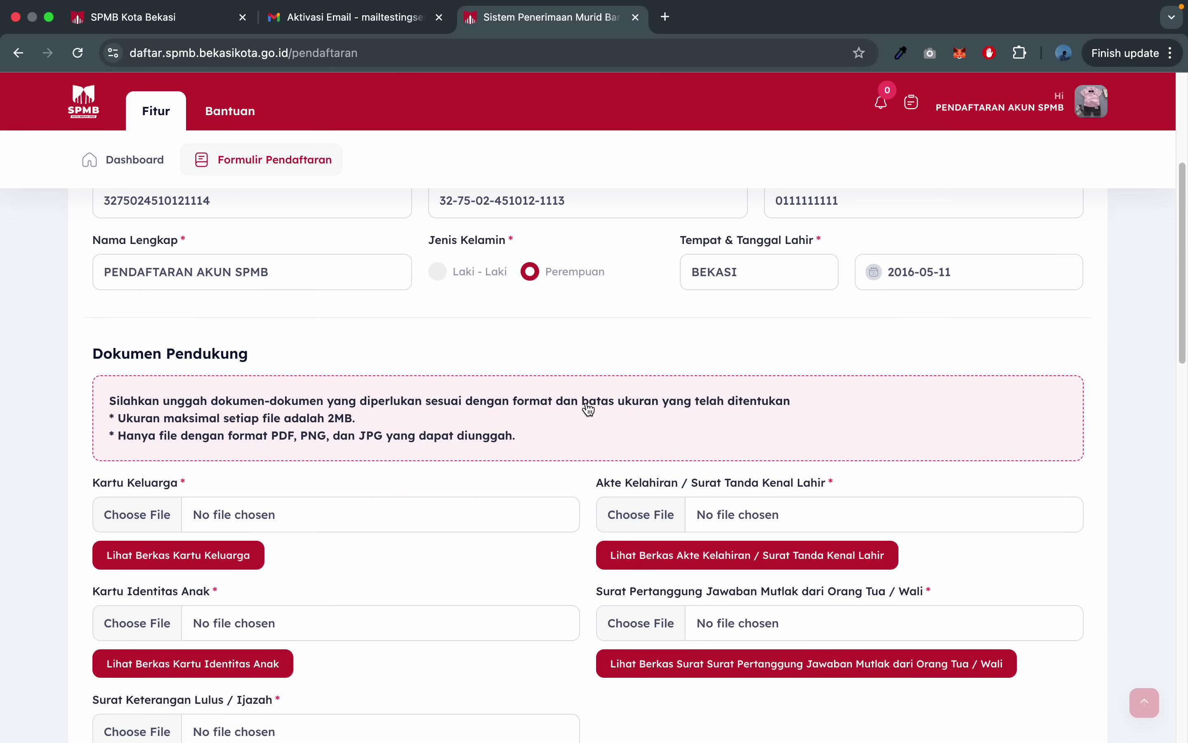
{"action": "scroll", "coordinate": [23, 404], "scroll_direction": "down", "scroll_amount": 5}
{"action": "scroll", "coordinate": [22, 404], "scroll_direction": "up", "scroll_amount": 15}
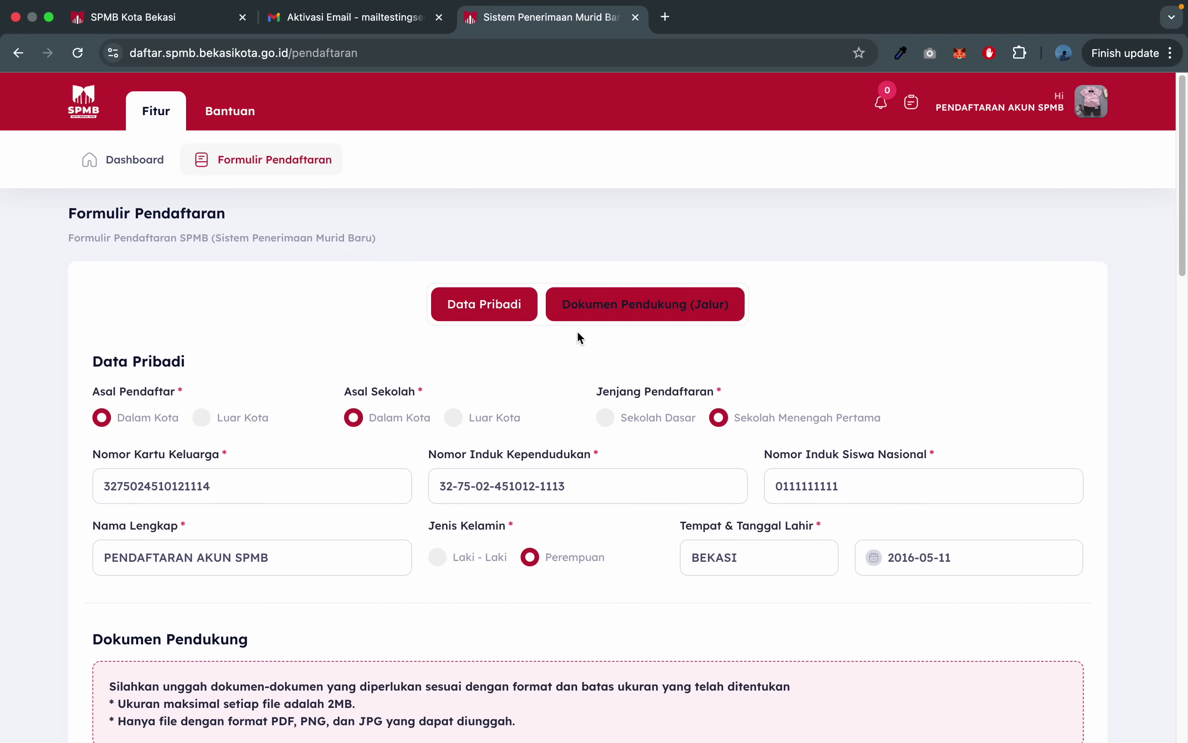